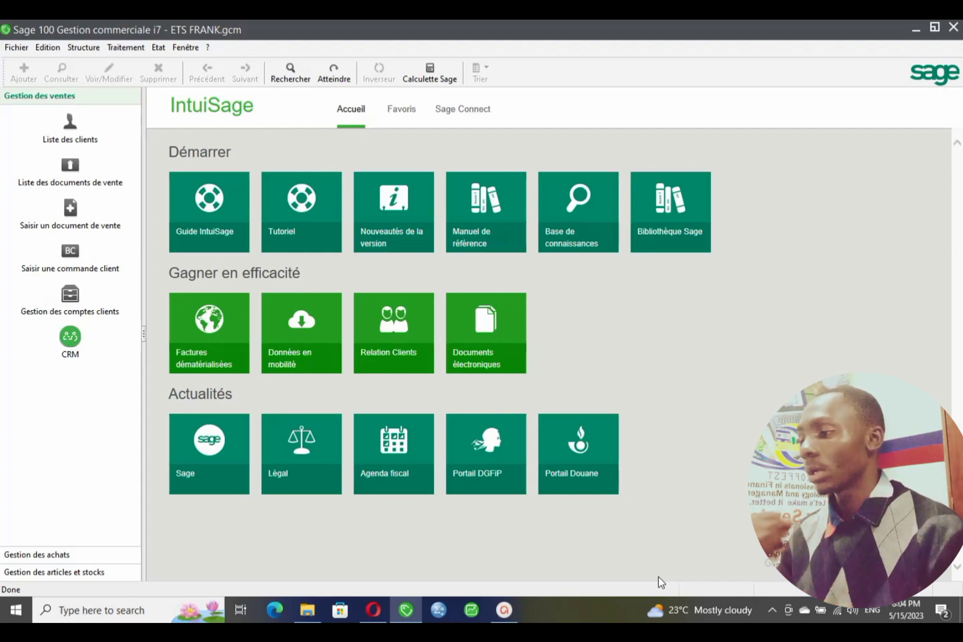
# - Launch the Mise en page layout editor from the Fichier menu and maximize its window
pyautogui.click(16, 46)
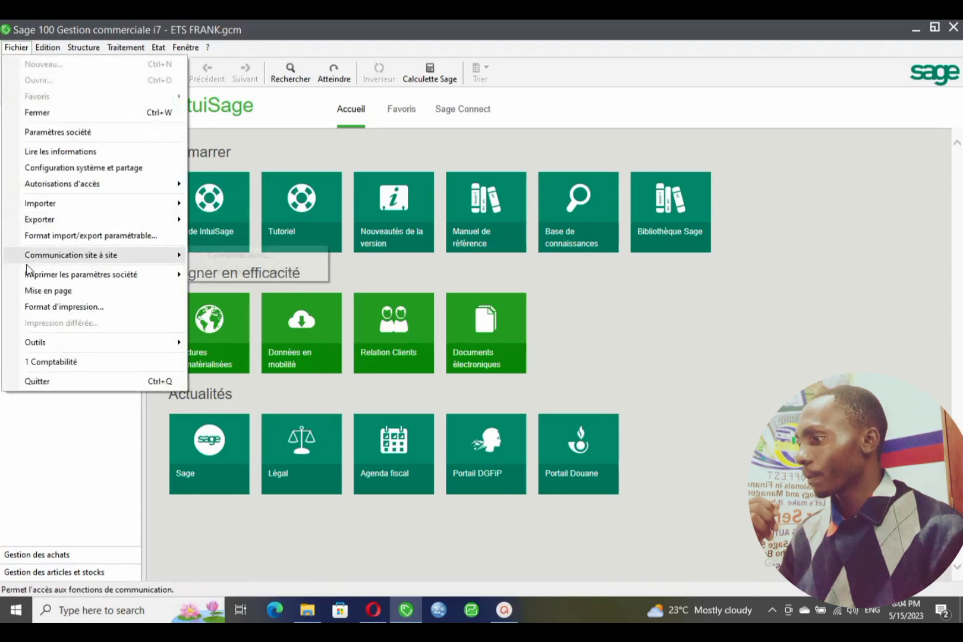
pyautogui.click(45, 295)
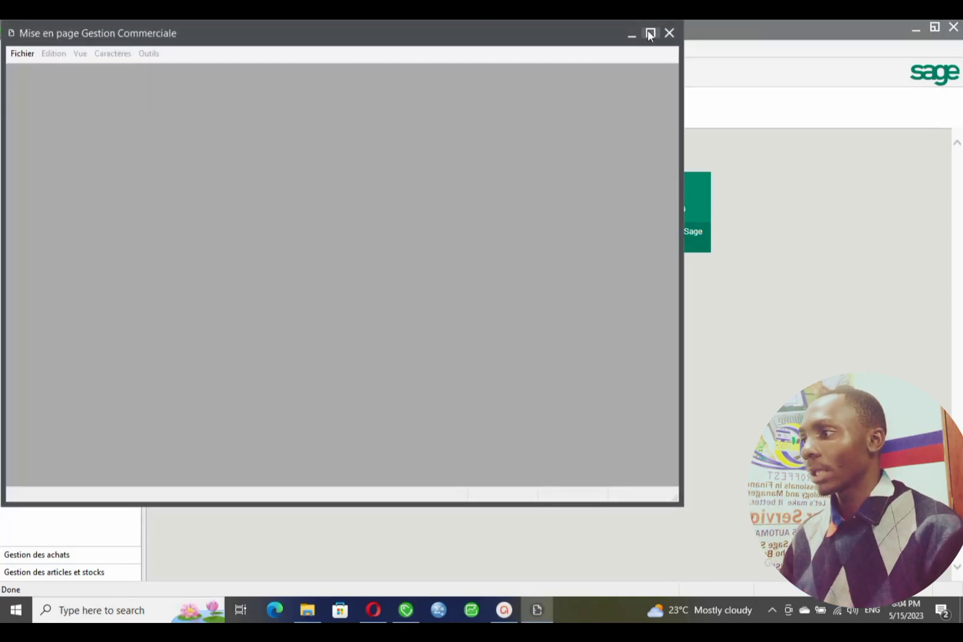
pyautogui.click(650, 34)
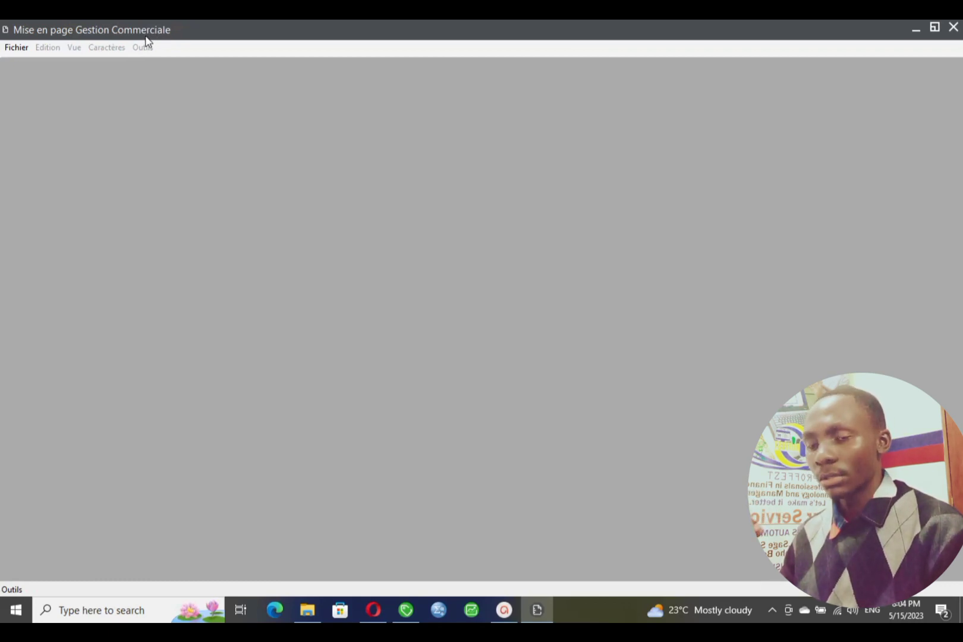
pyautogui.click(17, 47)
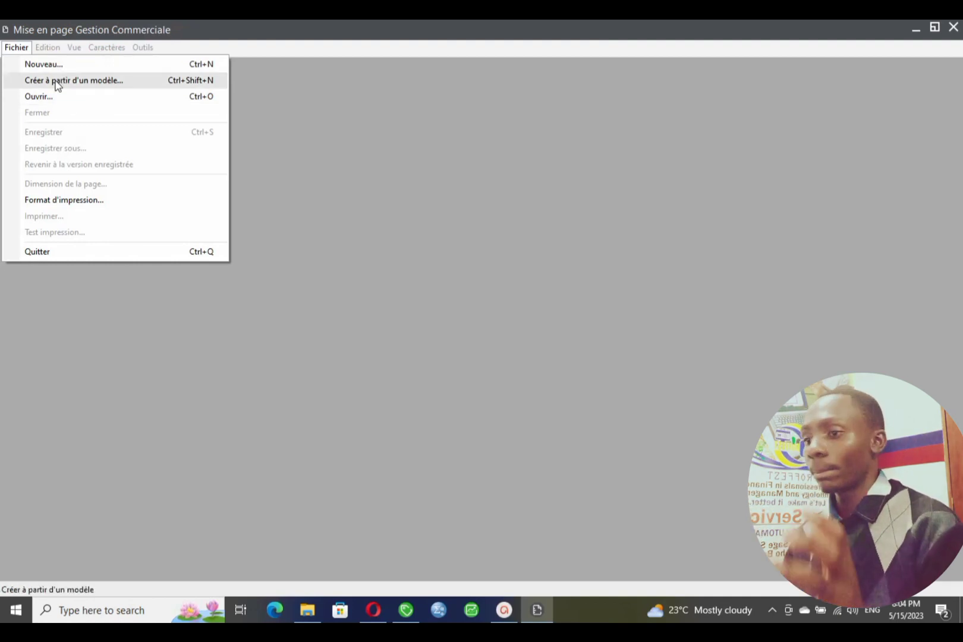
# - Create a new layout from the Ventes > Facture > Facture TTC model
pyautogui.click(93, 88)
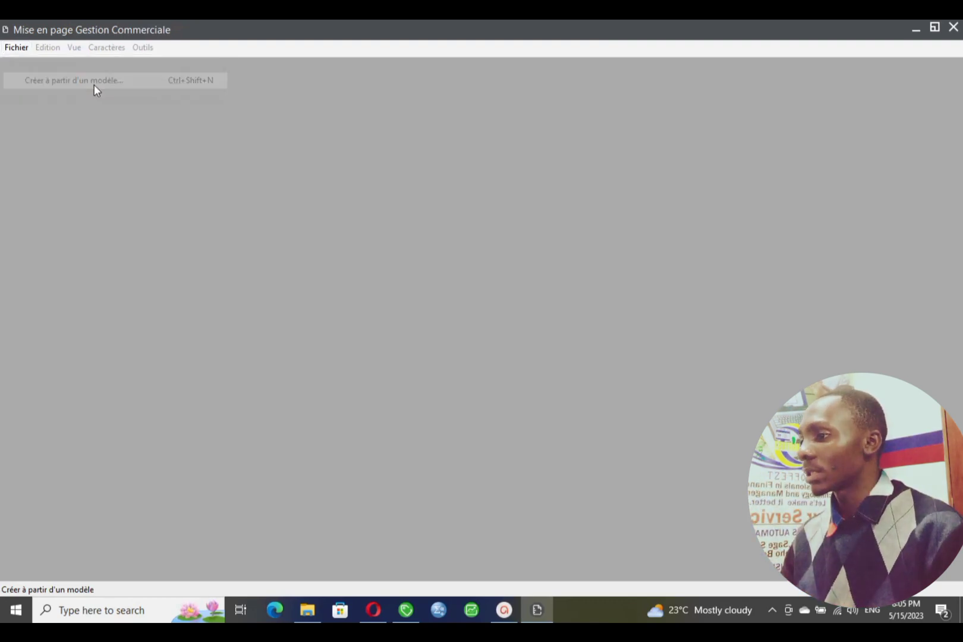
pyautogui.moveTo(569, 254); pyautogui.dragTo(566, 228)
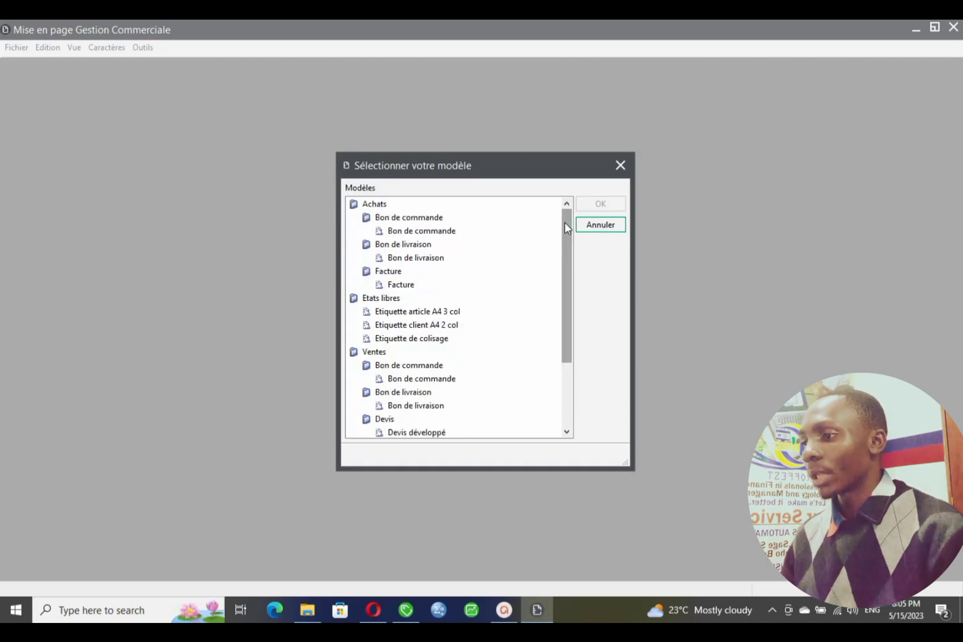
pyautogui.click(396, 220)
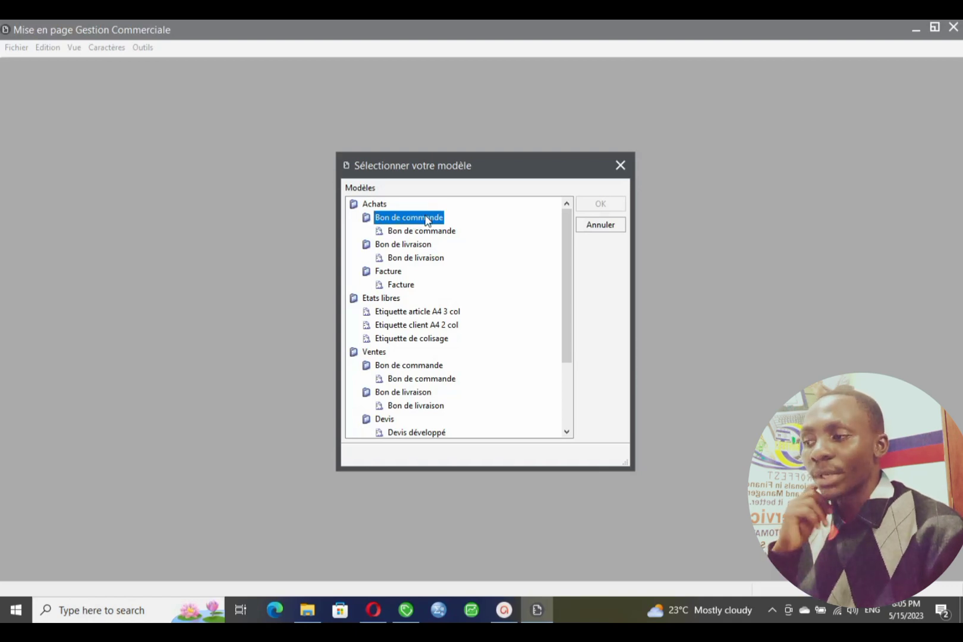
pyautogui.click(392, 248)
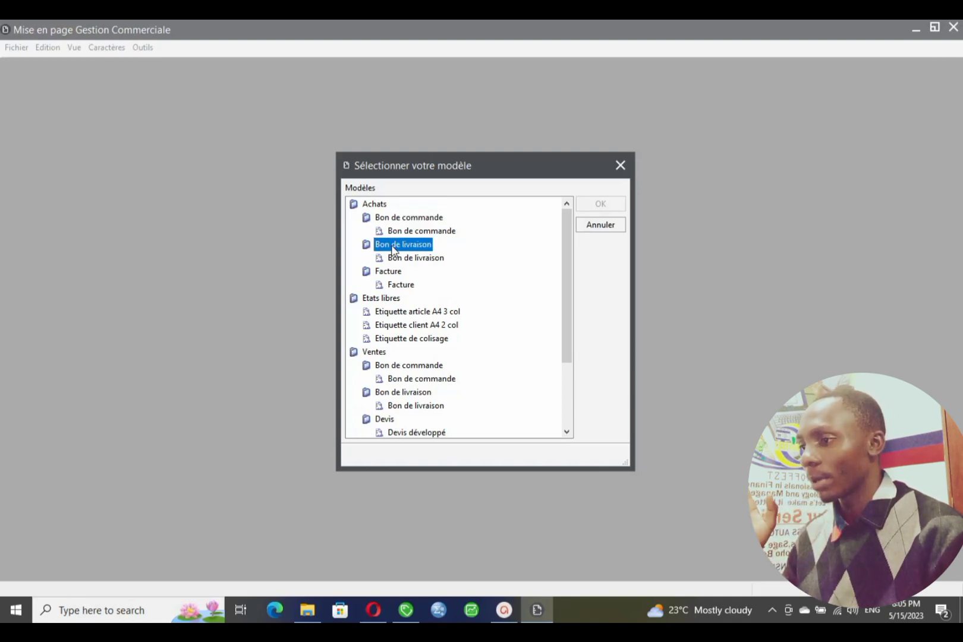
pyautogui.click(391, 274)
pyautogui.click(396, 285)
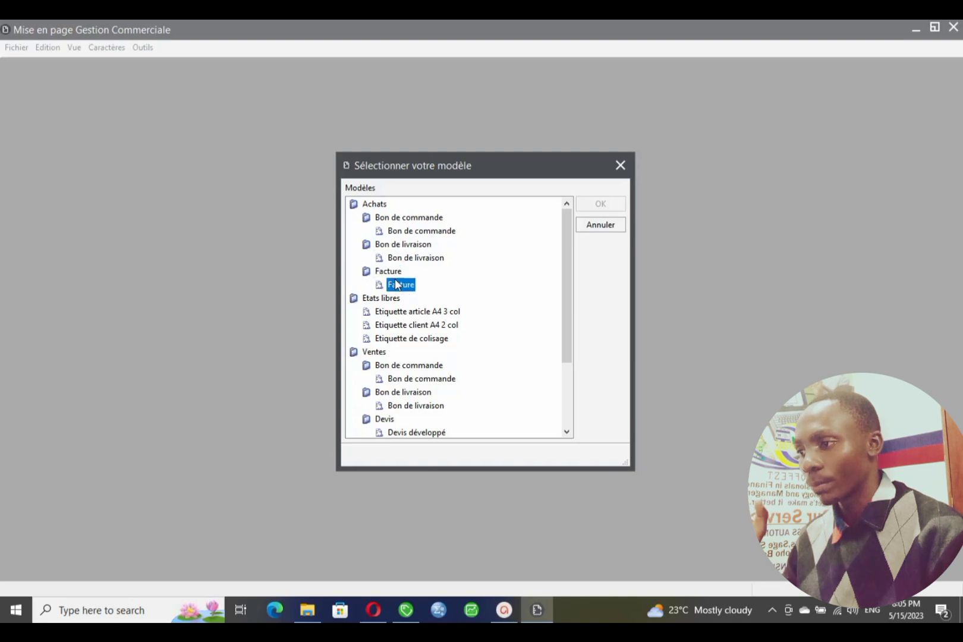
pyautogui.click(395, 285)
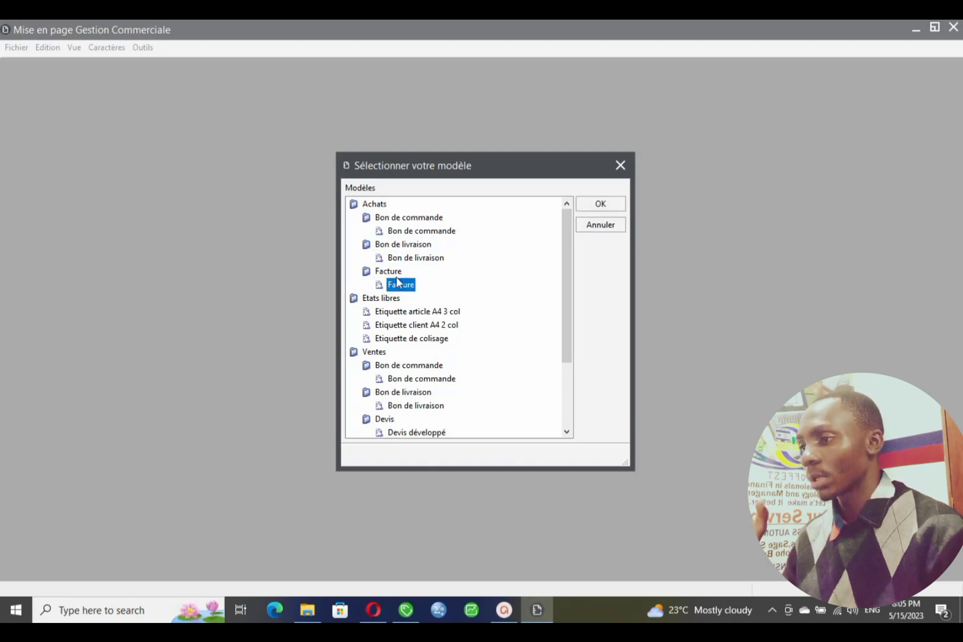
pyautogui.scroll(-3, 402, 300)
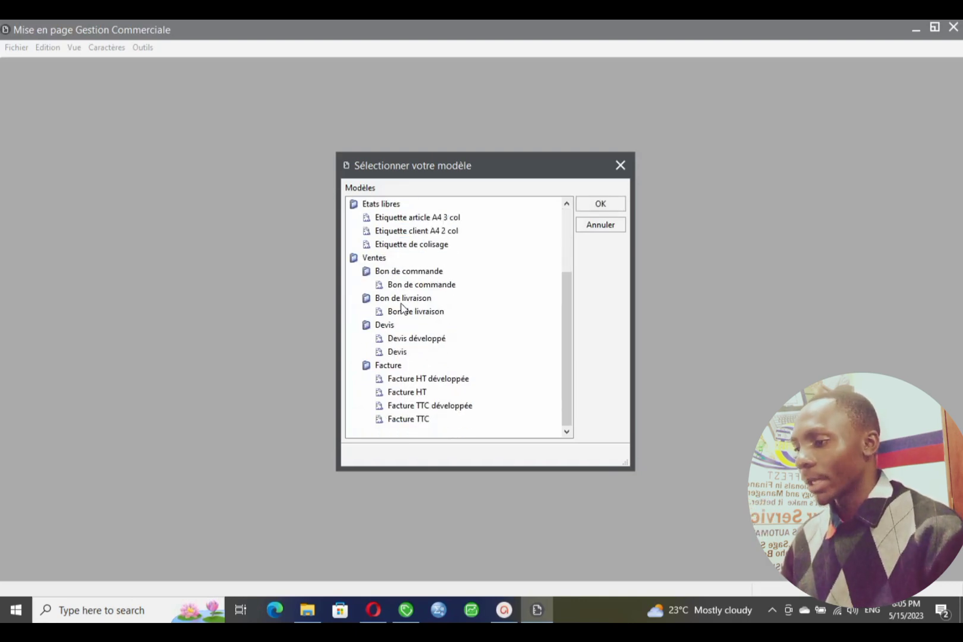
pyautogui.click(375, 257)
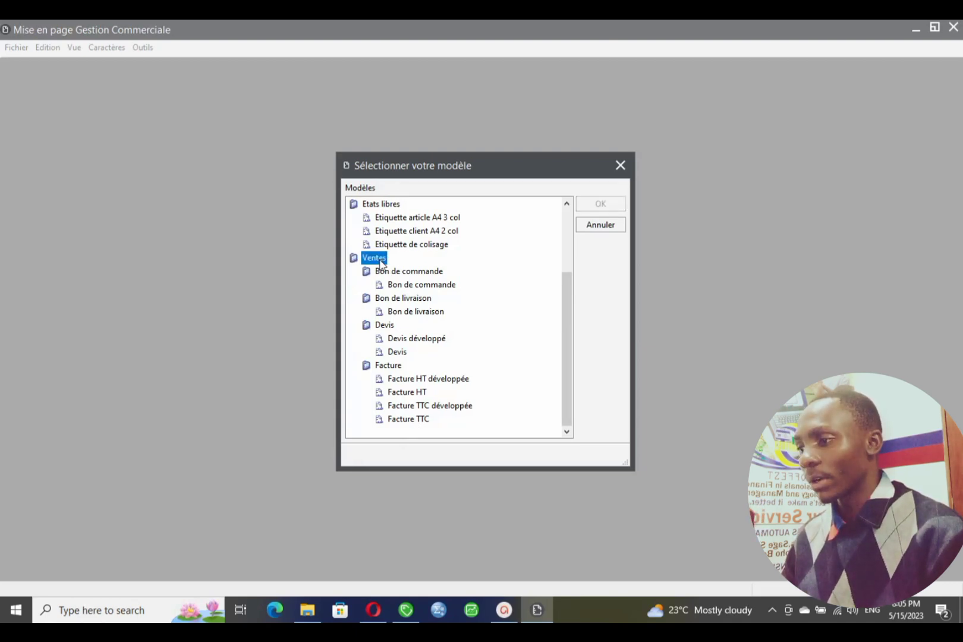
pyautogui.click(405, 422)
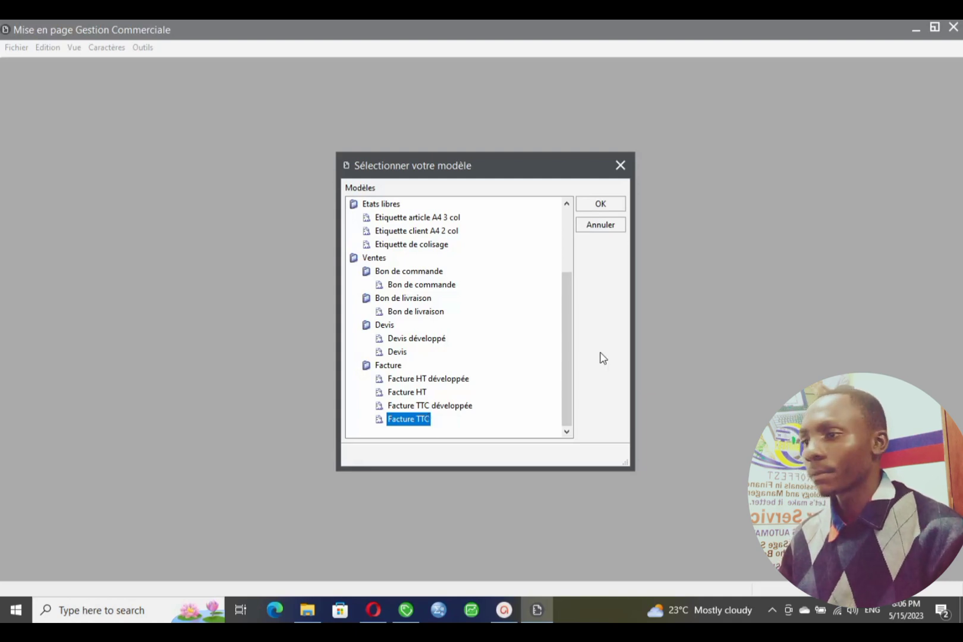
pyautogui.click(591, 202)
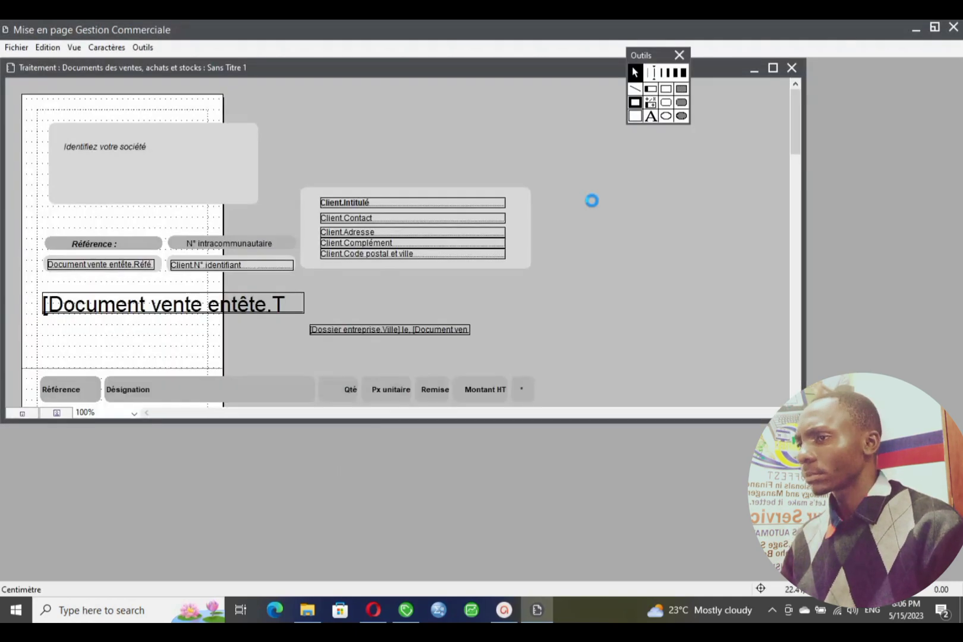
# - Maximize the Sans Titre 1 document window to show the whole Facture TTC template
pyautogui.click(773, 67)
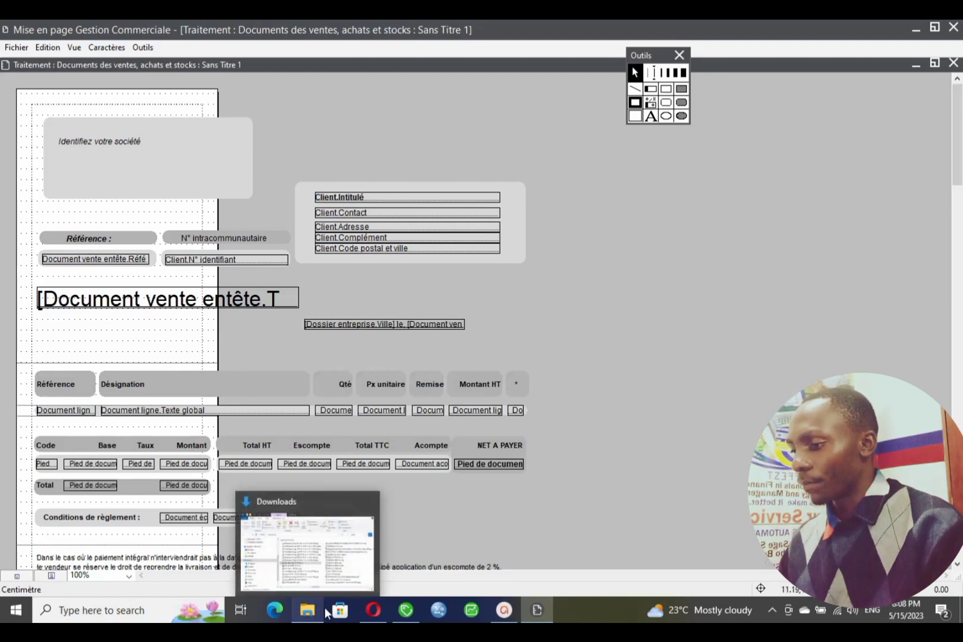
pyautogui.click(307, 610)
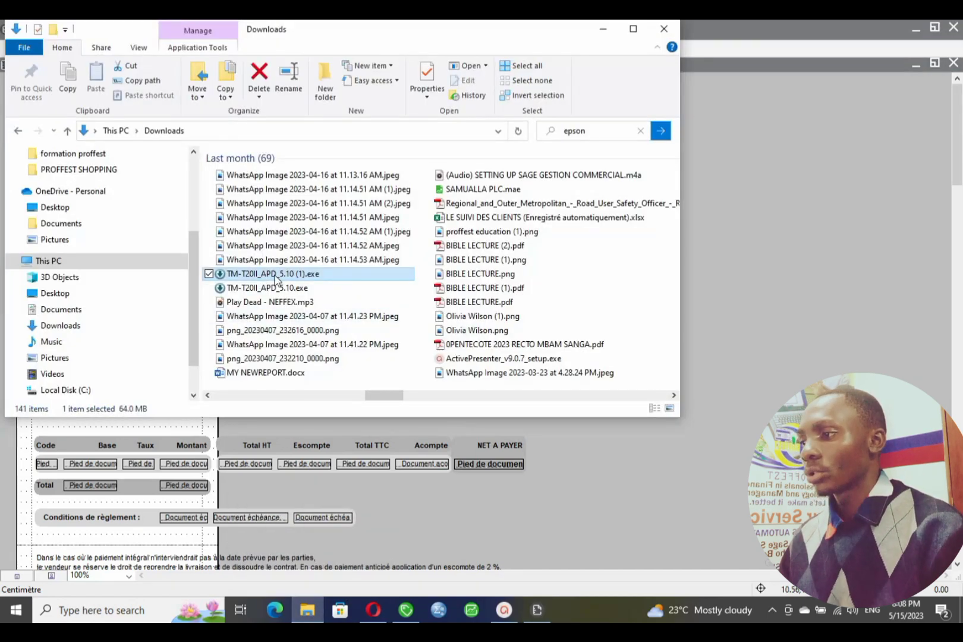
pyautogui.click(611, 33)
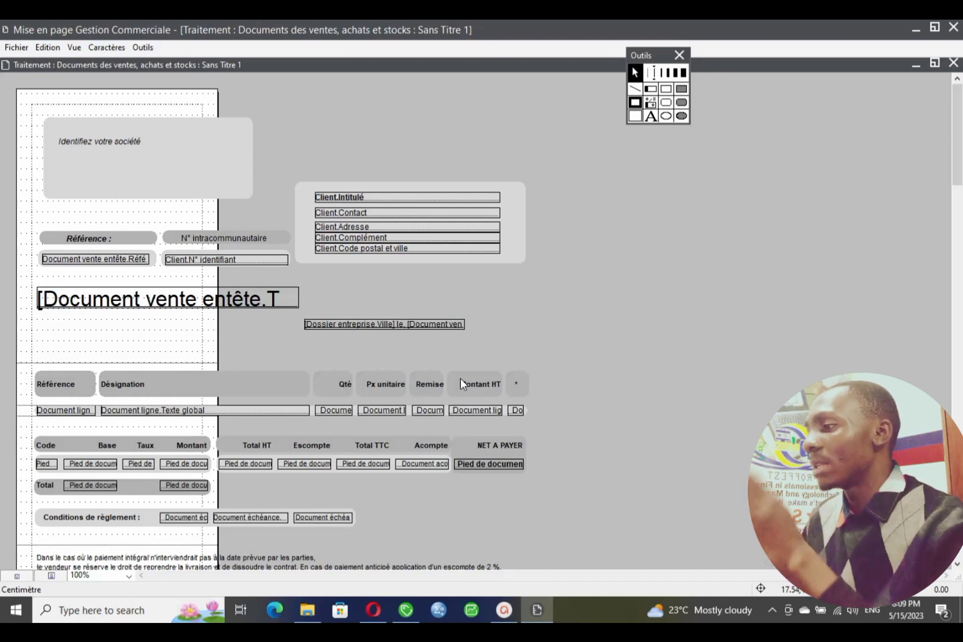
# - Replace the Identifiez votre société placeholder text with ETS FRANK
pyautogui.click(82, 144)
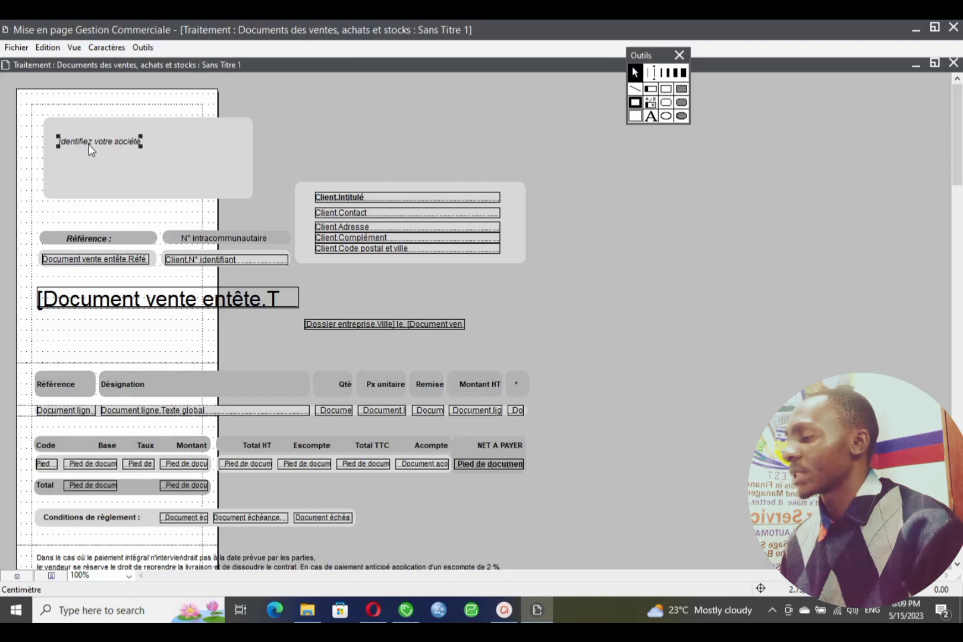
pyautogui.doubleClick(124, 143)
pyautogui.doubleClick(124, 144)
pyautogui.click(139, 143)
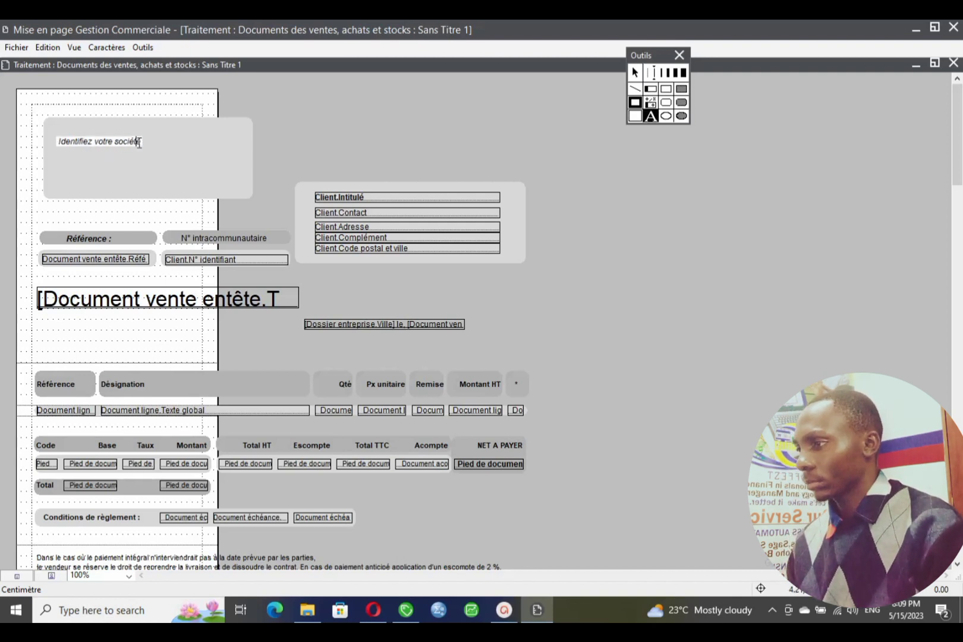
pyautogui.moveTo(139, 143); pyautogui.dragTo(59, 132)
pyautogui.press('BackSpace')
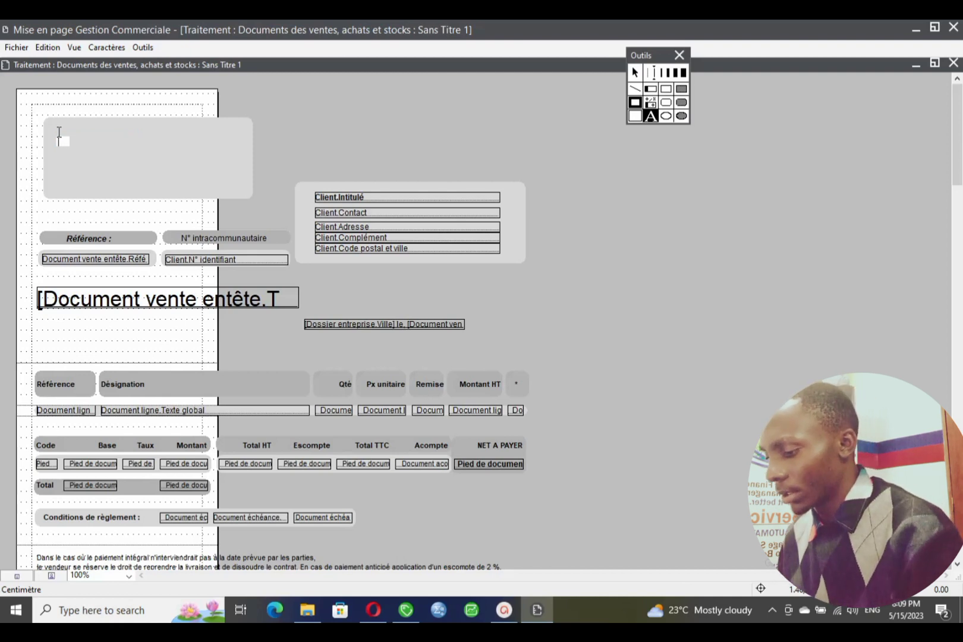
pyautogui.write('ETS FRANK')
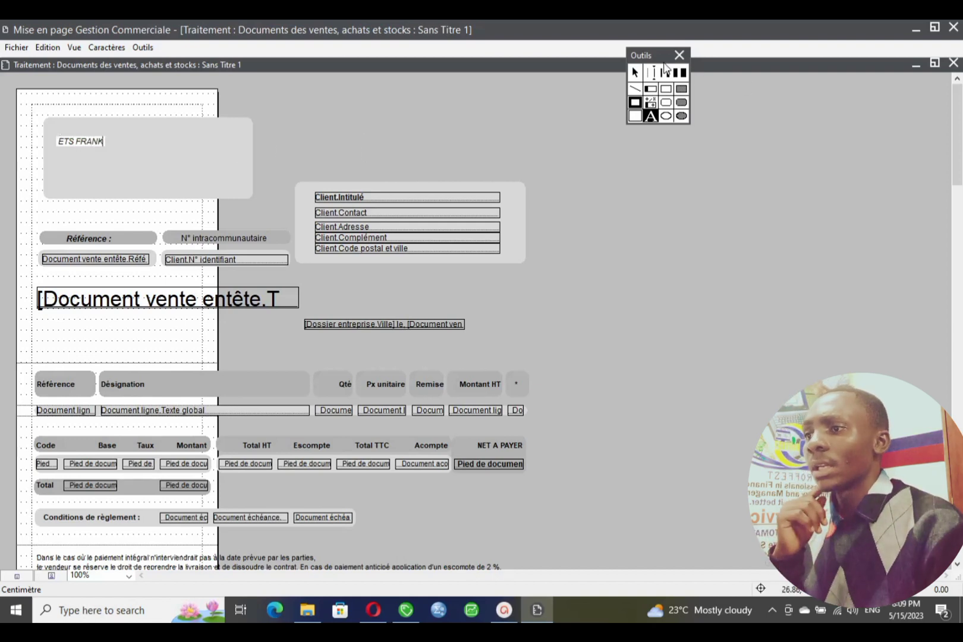
# - Drag the ETS FRANK header box to the page's top-left corner
pyautogui.moveTo(664, 57); pyautogui.dragTo(692, 103)
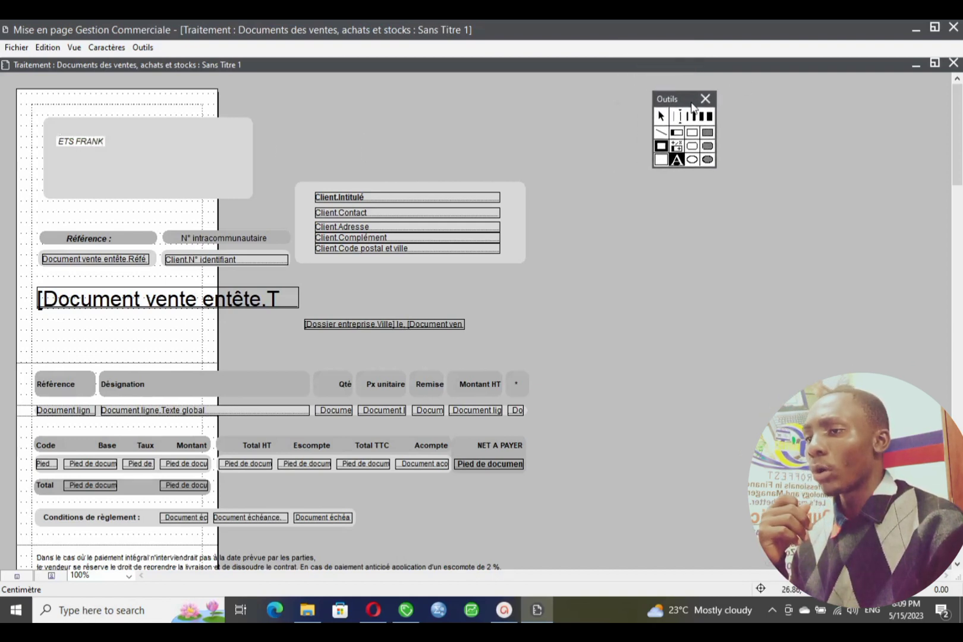
pyautogui.click(142, 212)
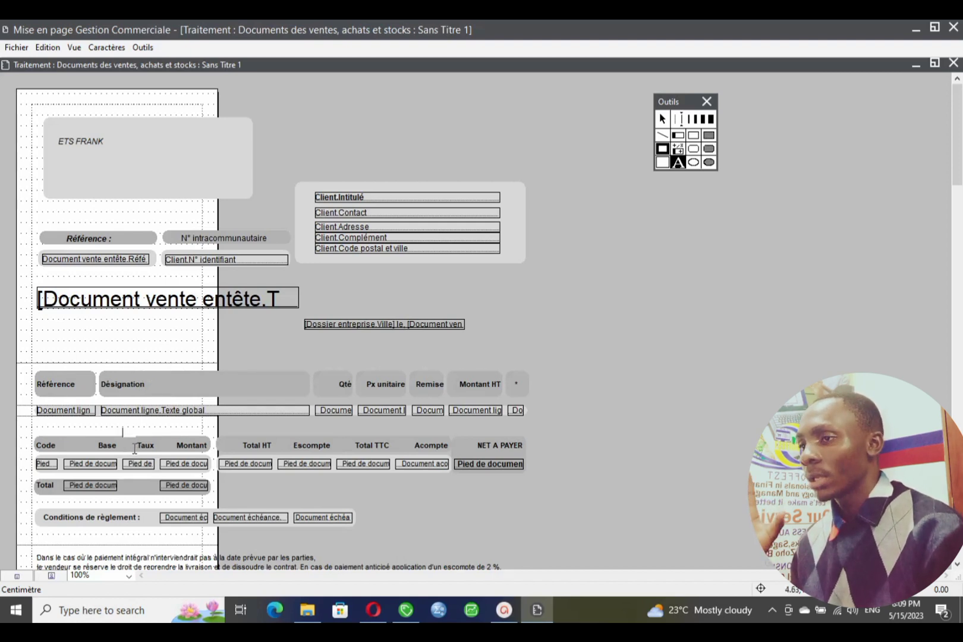
pyautogui.click(664, 120)
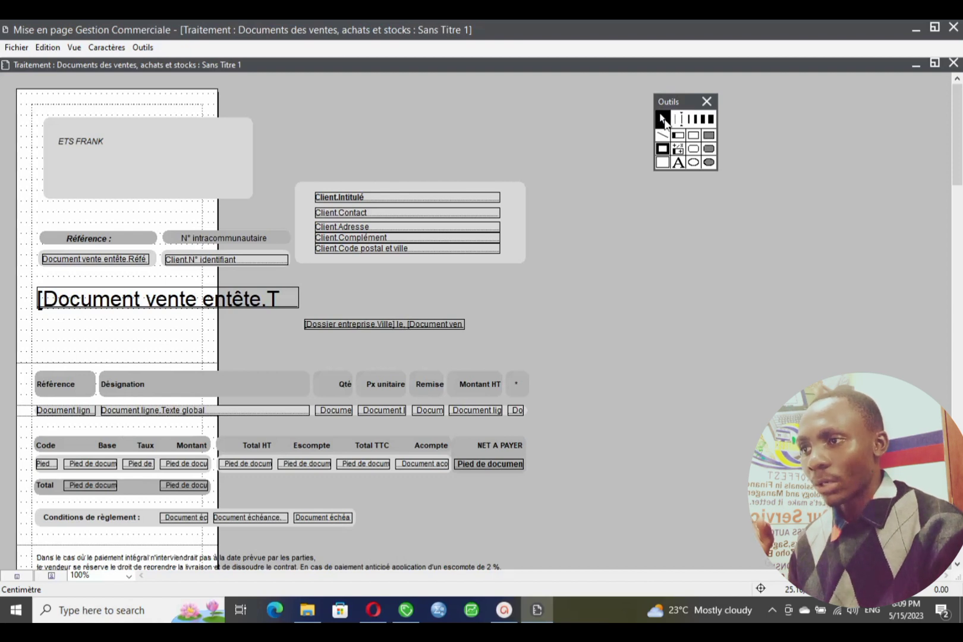
pyautogui.moveTo(220, 158); pyautogui.dragTo(194, 128)
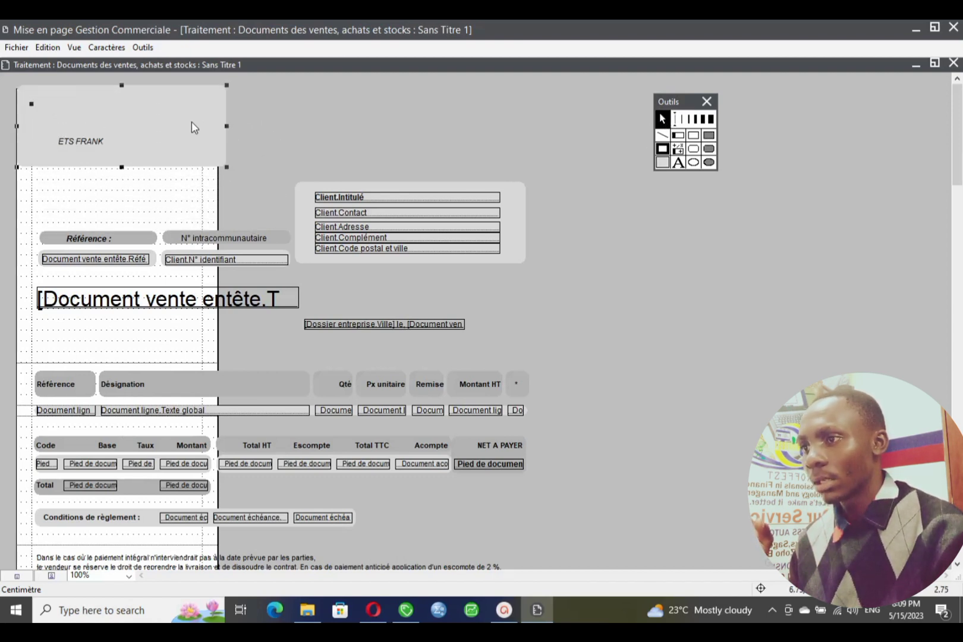
# - Delete the grey background rectangle behind the ETS FRANK header
pyautogui.click(678, 162)
pyautogui.click(238, 241)
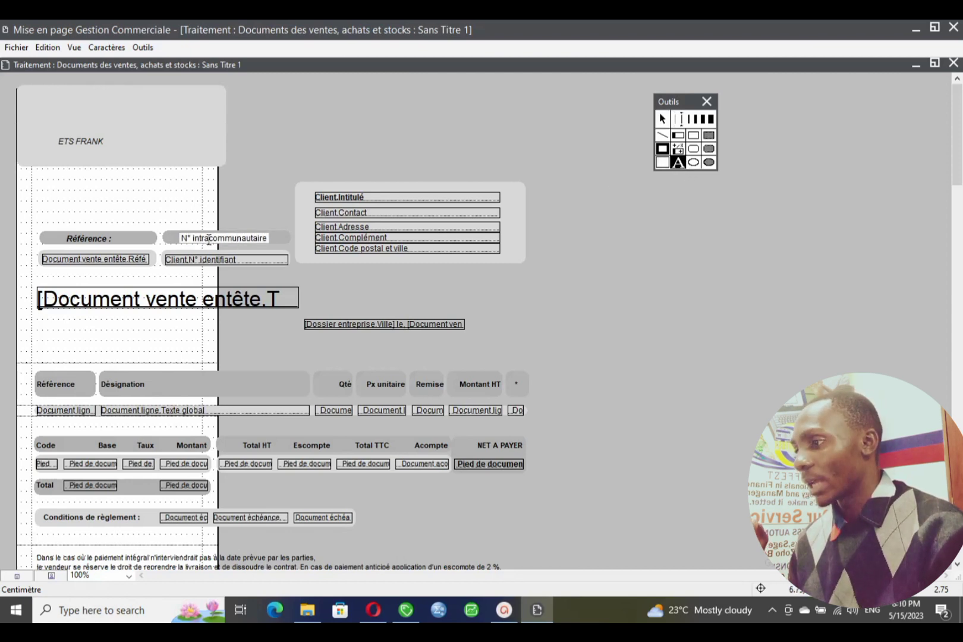
pyautogui.click(663, 119)
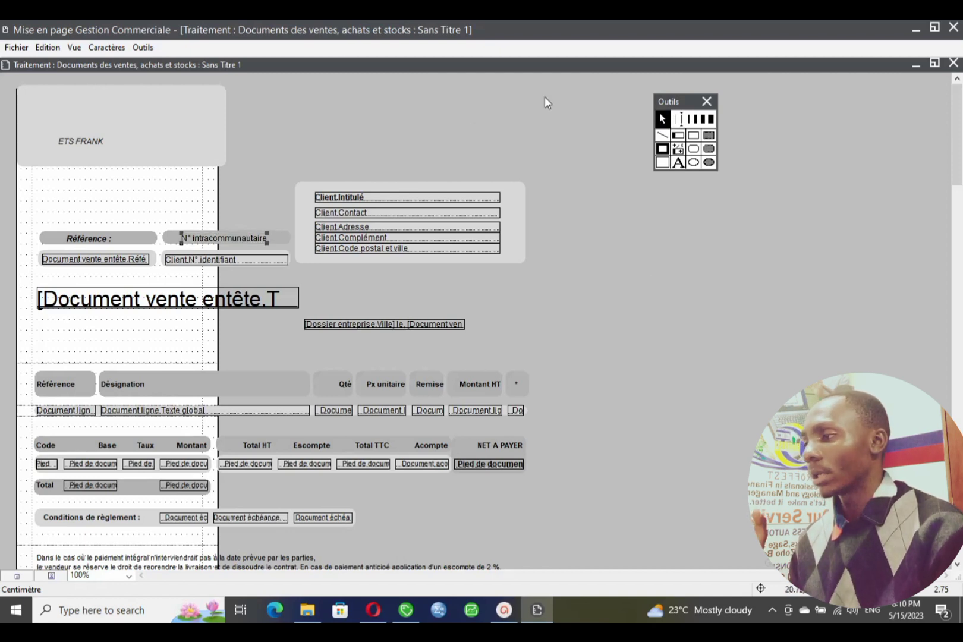
pyautogui.click(163, 122)
pyautogui.moveTo(164, 122); pyautogui.dragTo(181, 163)
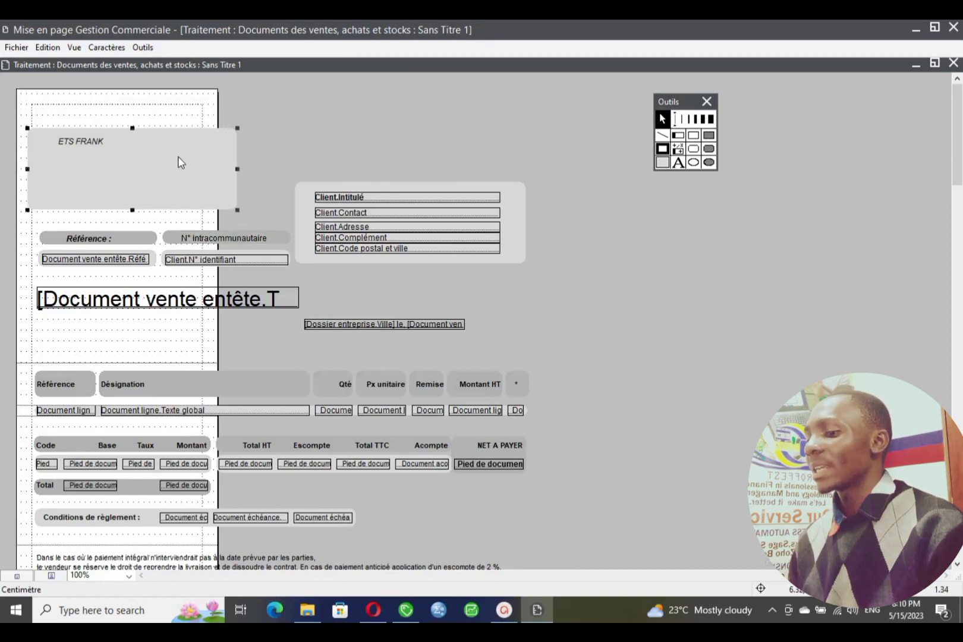
pyautogui.press('Delete')
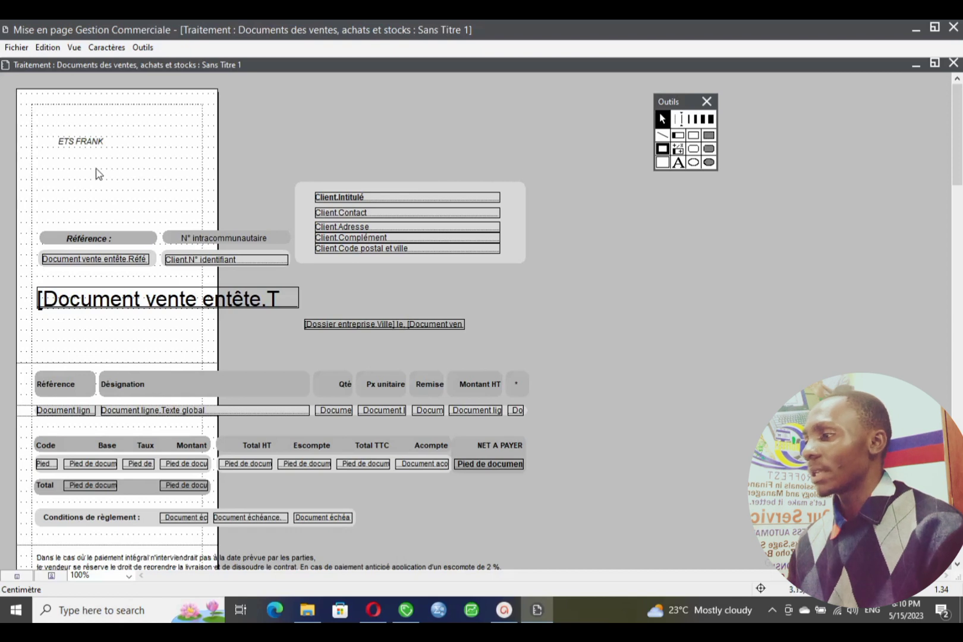
pyautogui.click(55, 49)
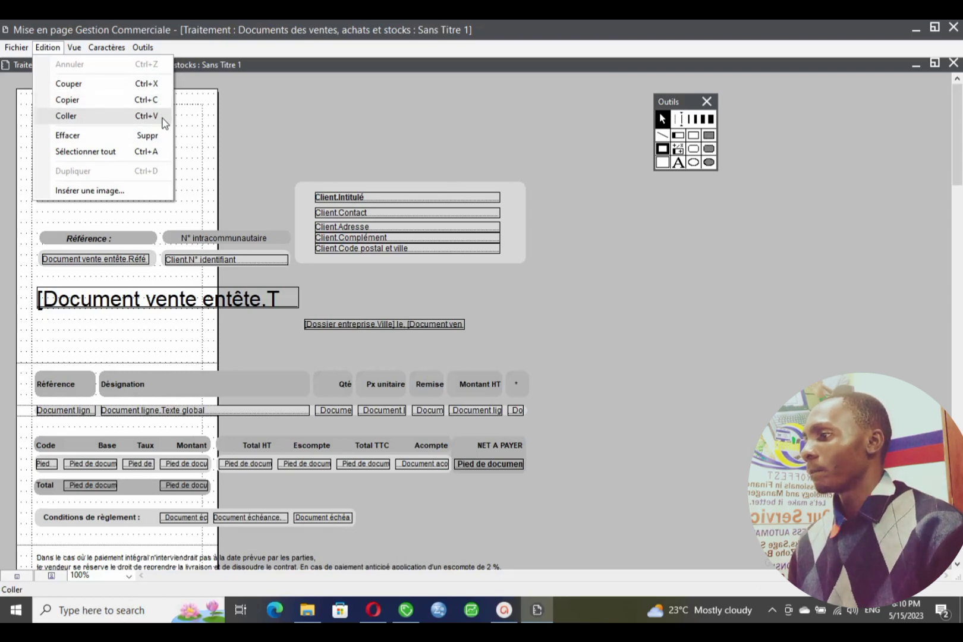
# - Hide the layout grid and move the ETS FRANK text up to the top of the page
pyautogui.click(164, 116)
pyautogui.click(74, 48)
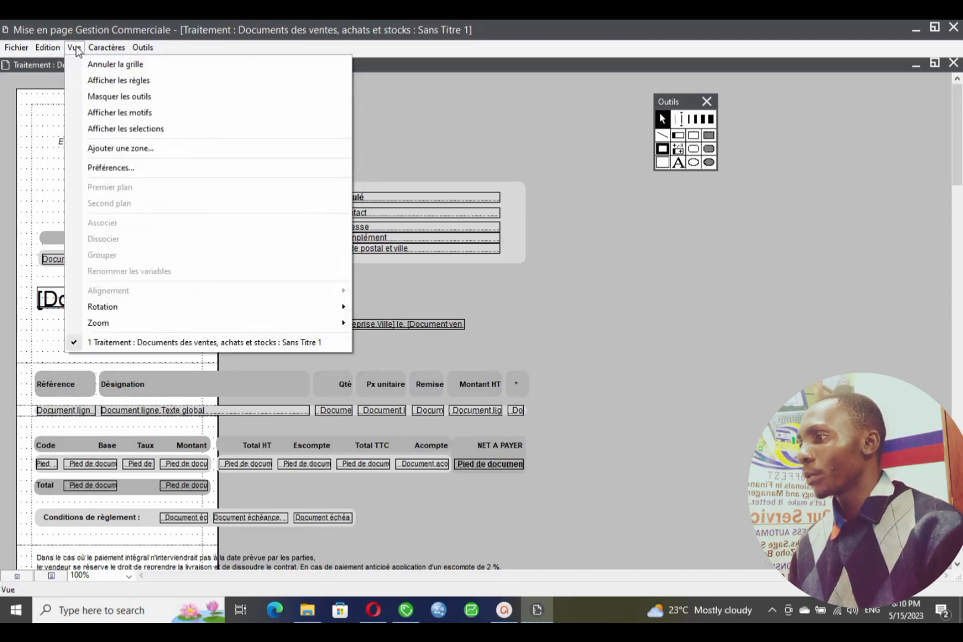
pyautogui.click(119, 70)
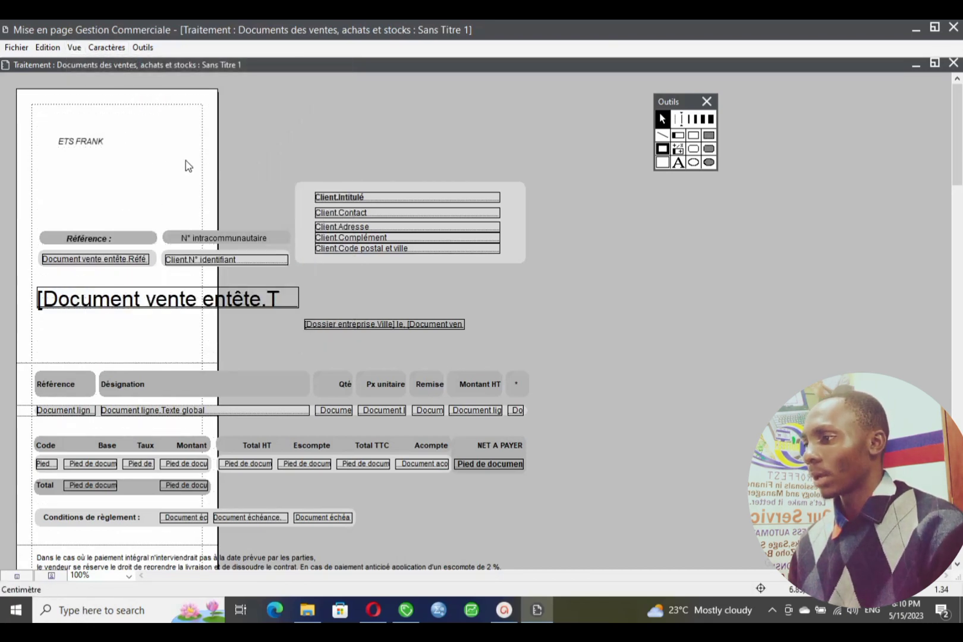
pyautogui.click(73, 47)
pyautogui.click(124, 68)
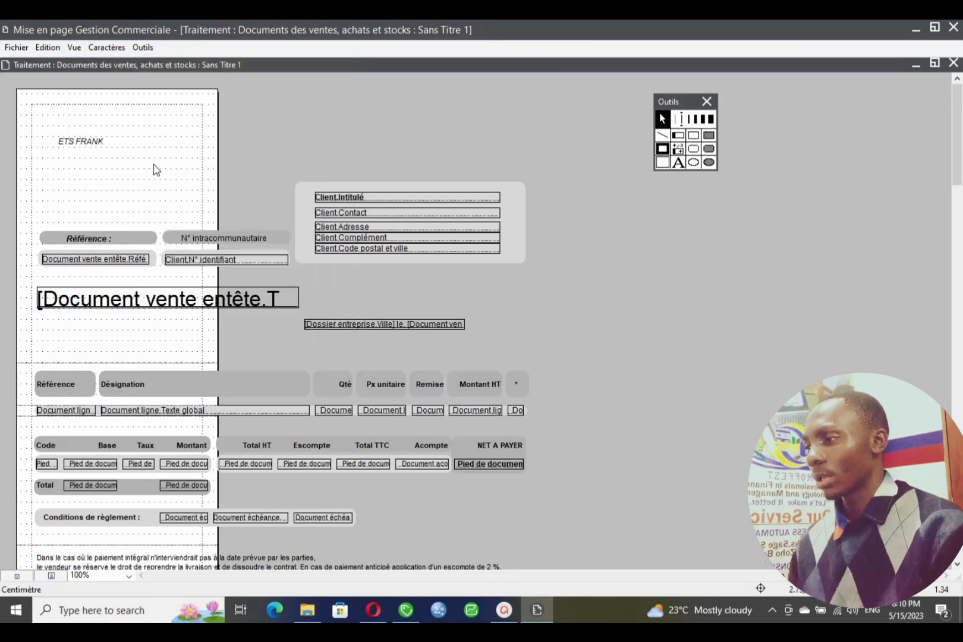
pyautogui.click(74, 48)
pyautogui.click(124, 65)
pyautogui.moveTo(88, 141); pyautogui.dragTo(125, 120)
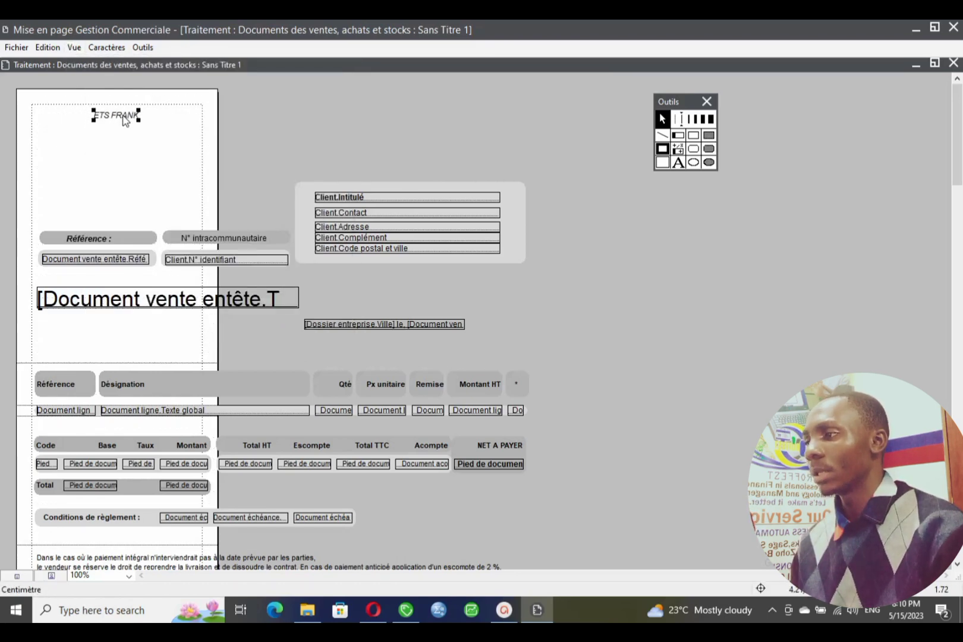
pyautogui.click(74, 48)
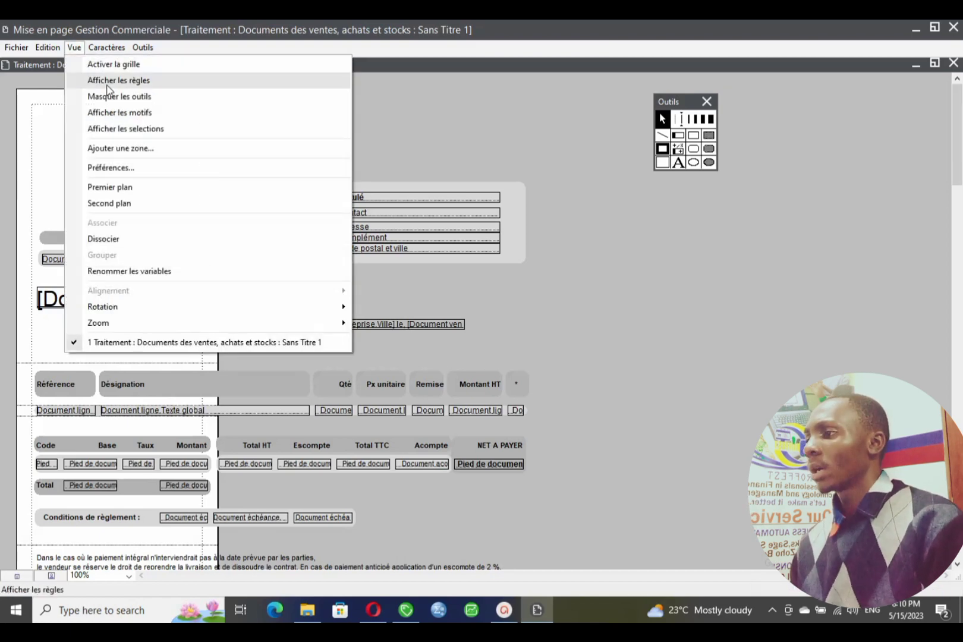
# - Show rulers, nudge ETS FRANK right, and display the Sélection par type palette
pyautogui.click(124, 81)
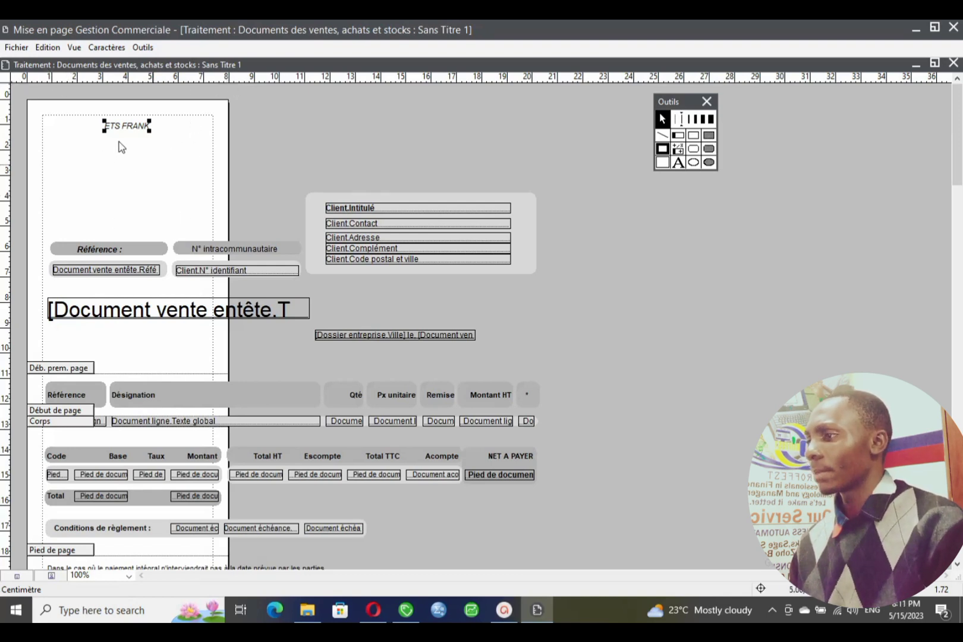
pyautogui.moveTo(122, 132); pyautogui.dragTo(127, 132)
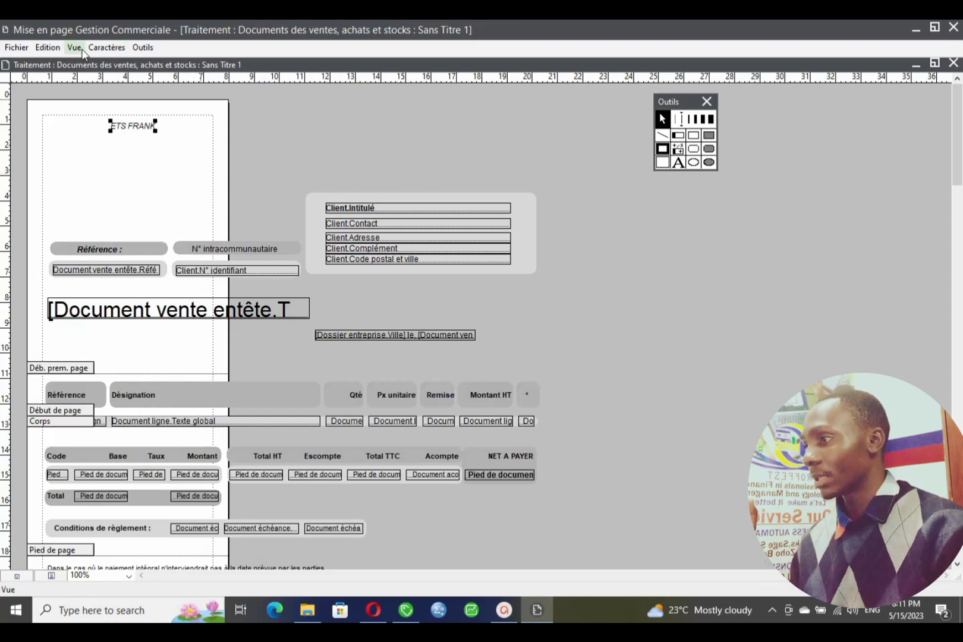
pyautogui.click(73, 49)
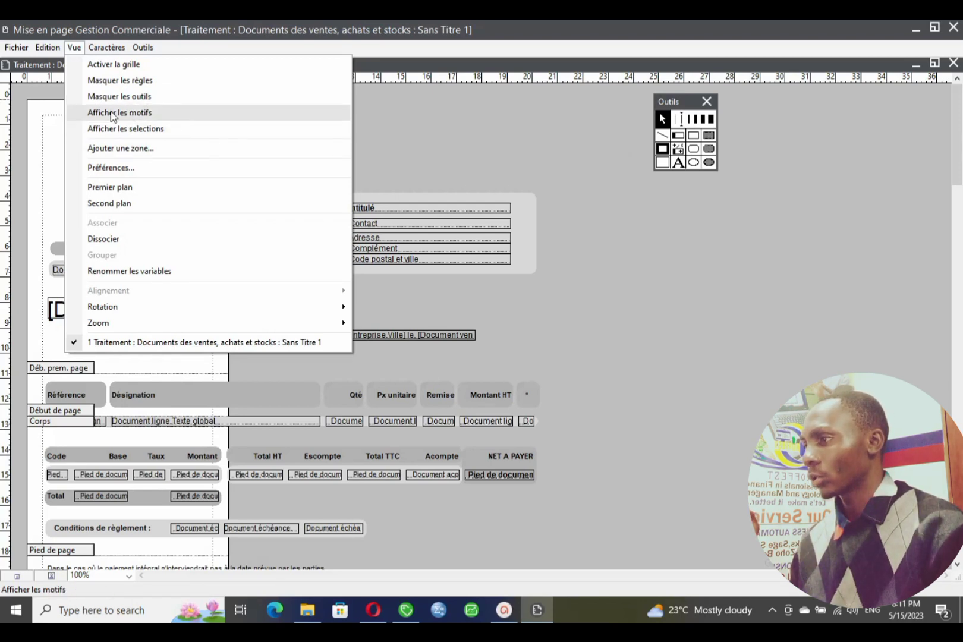
pyautogui.click(142, 118)
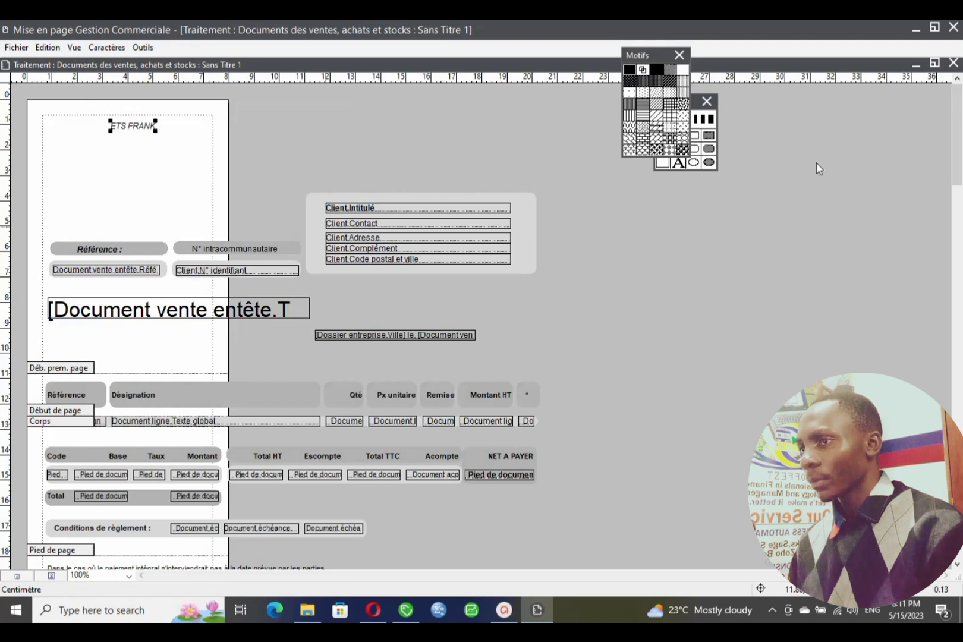
pyautogui.moveTo(650, 60); pyautogui.dragTo(604, 265)
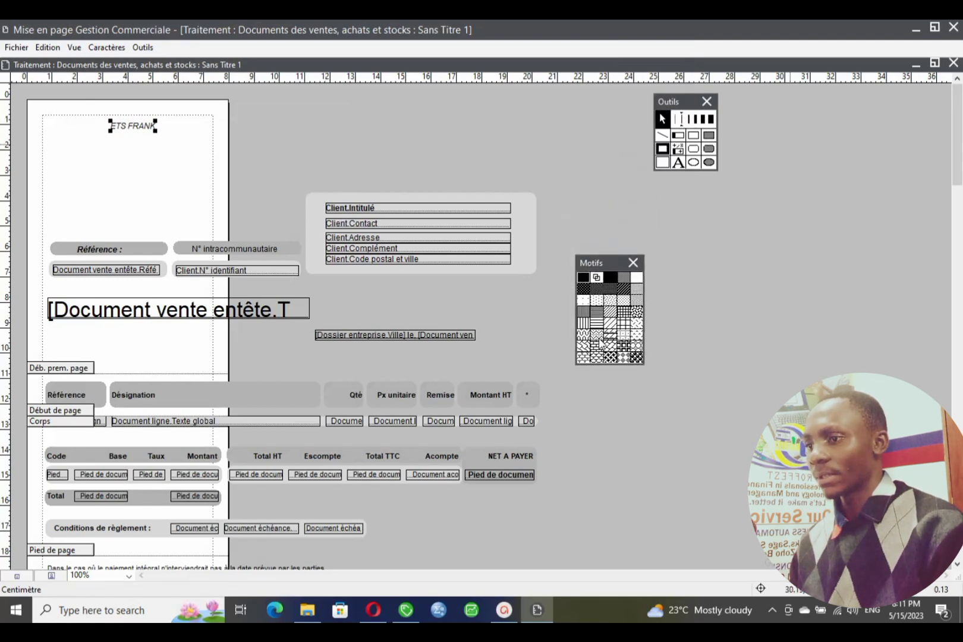
pyautogui.click(634, 261)
pyautogui.click(73, 47)
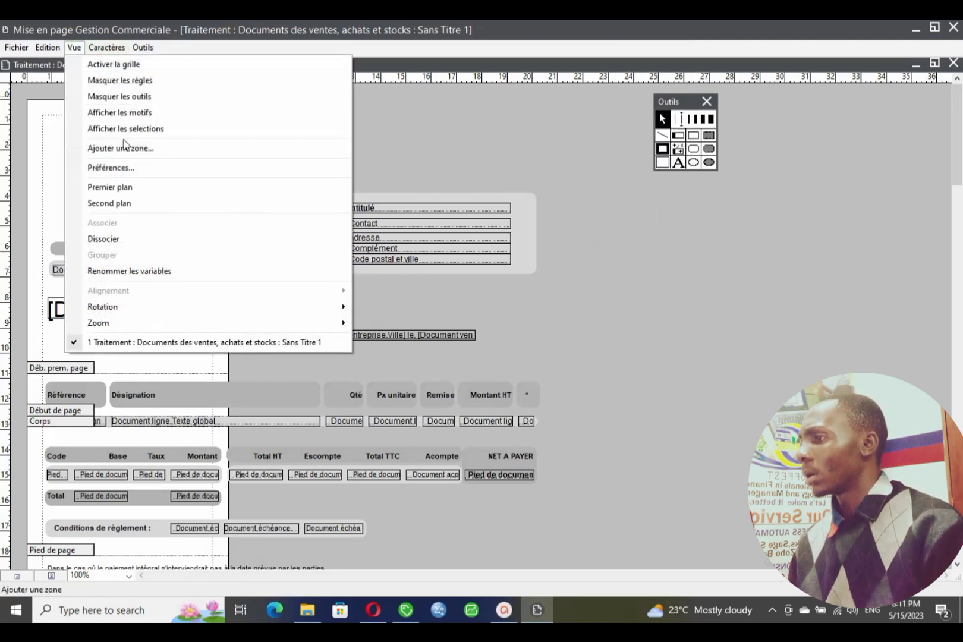
pyautogui.click(141, 130)
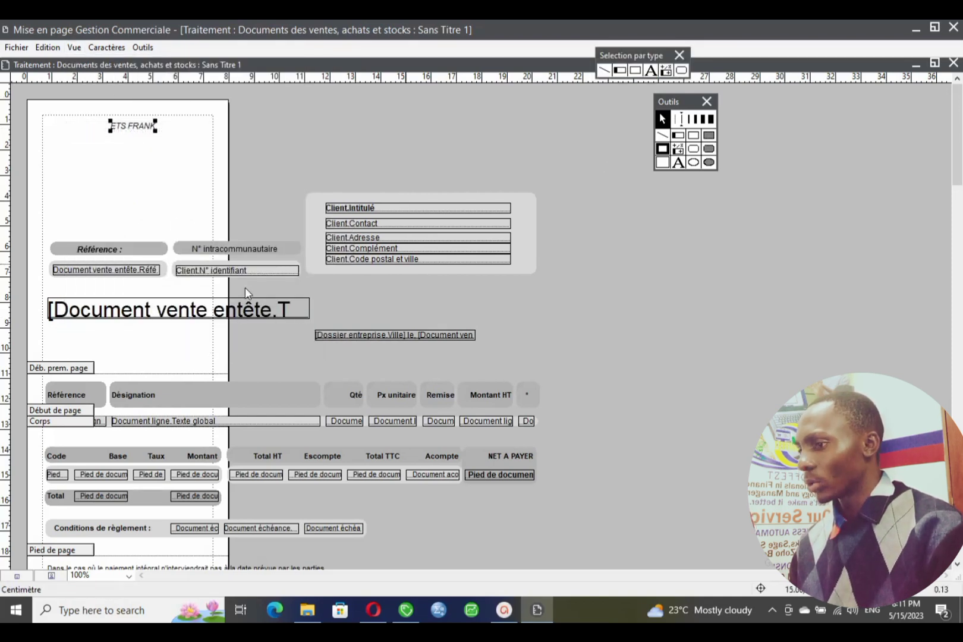
# - Select the ETS FRANK text and turn off its italic style
pyautogui.click(73, 48)
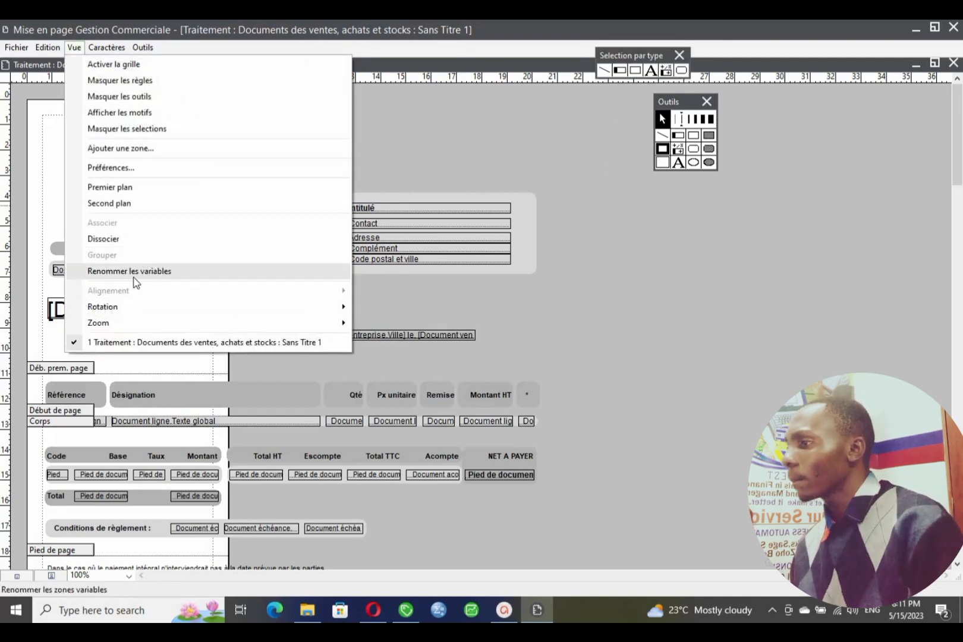
pyautogui.click(38, 215)
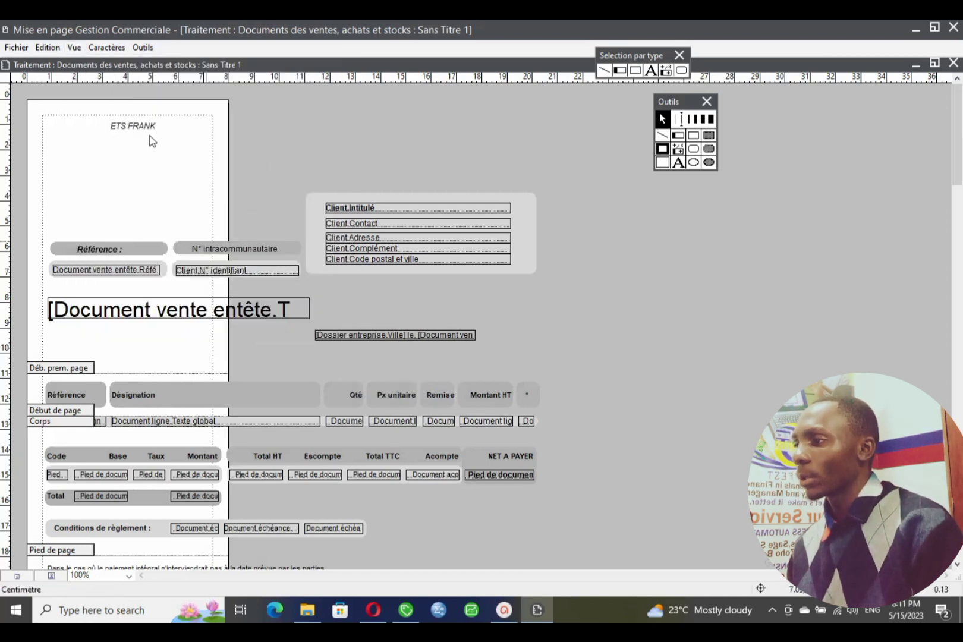
pyautogui.click(136, 127)
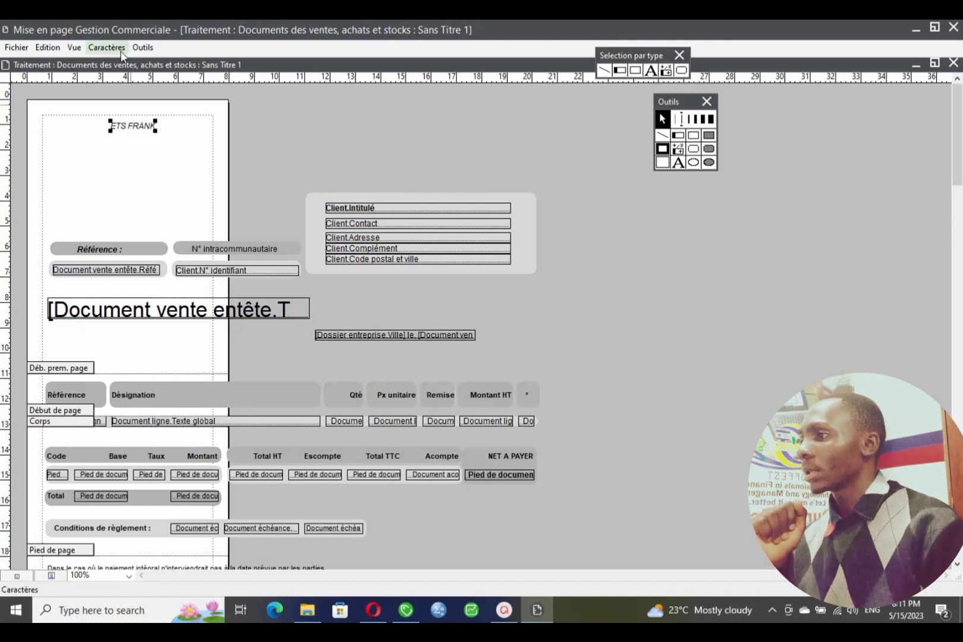
pyautogui.click(122, 50)
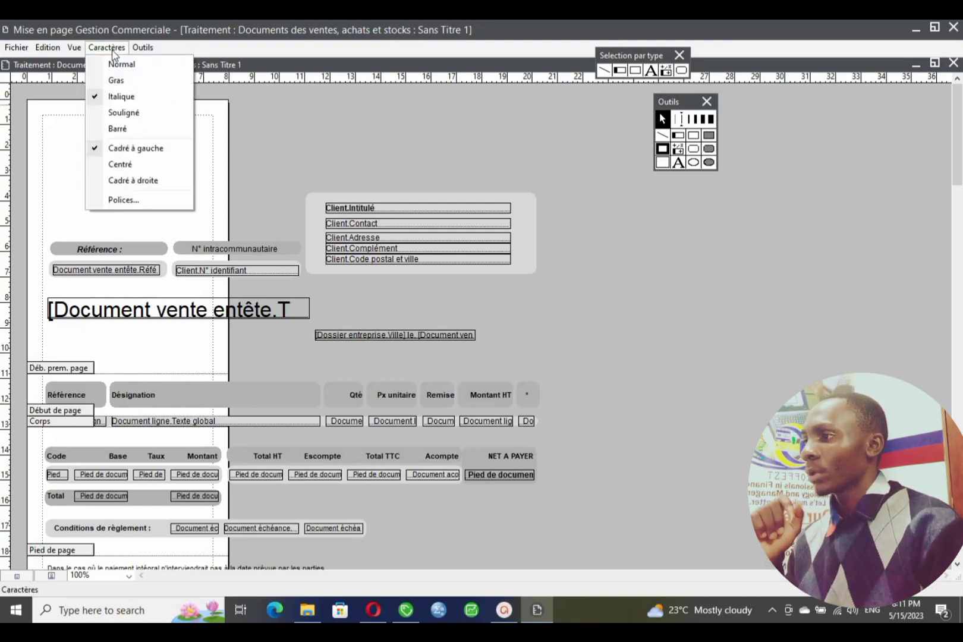
pyautogui.click(113, 51)
pyautogui.click(116, 47)
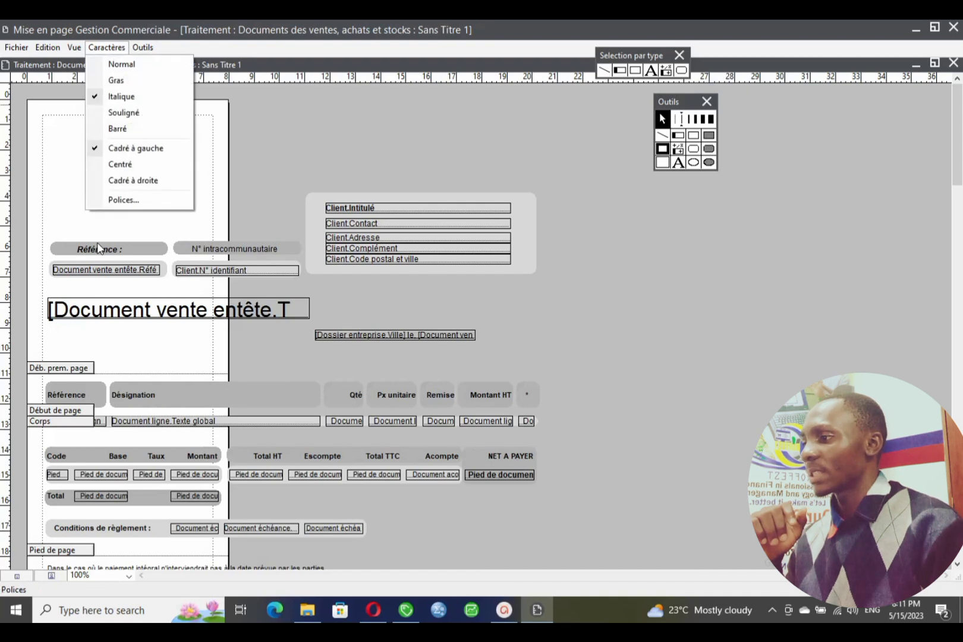
pyautogui.click(100, 248)
pyautogui.click(136, 126)
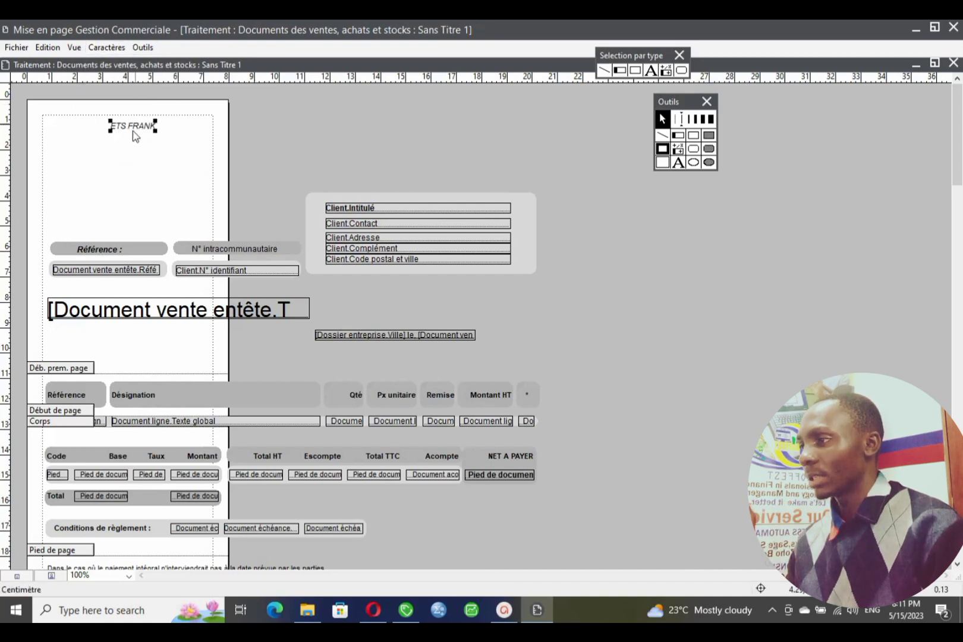
pyautogui.click(107, 48)
pyautogui.click(121, 97)
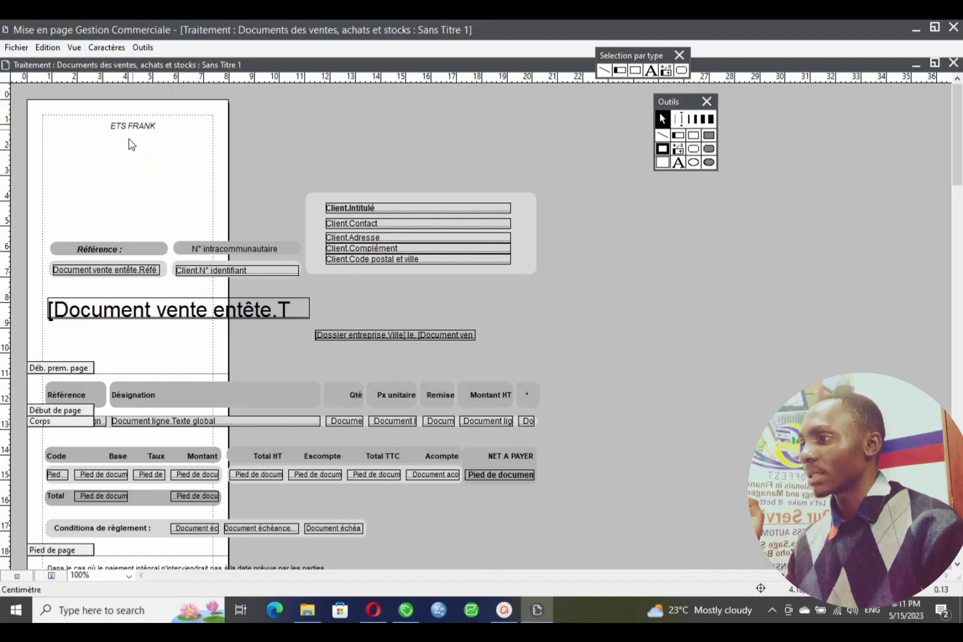
# - Make ETS FRANK bold and leave it without underline
pyautogui.click(107, 47)
pyautogui.click(133, 117)
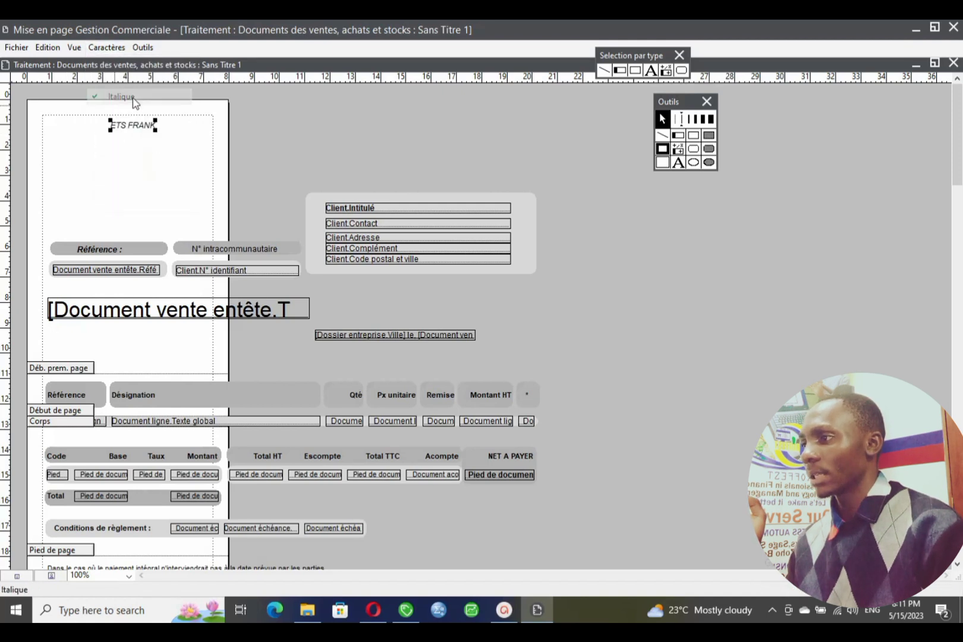
pyautogui.click(107, 47)
pyautogui.click(117, 82)
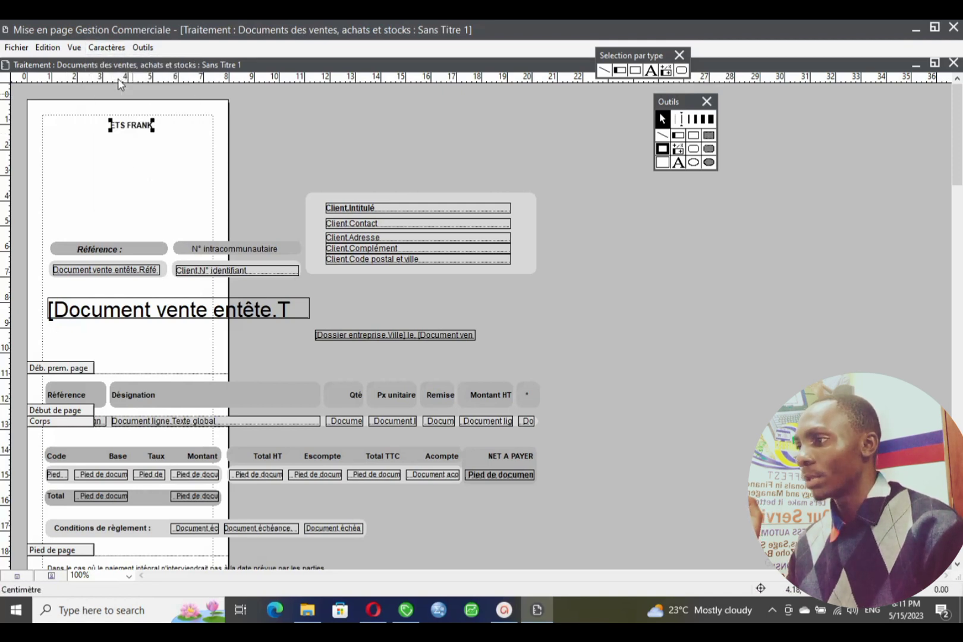
pyautogui.click(107, 48)
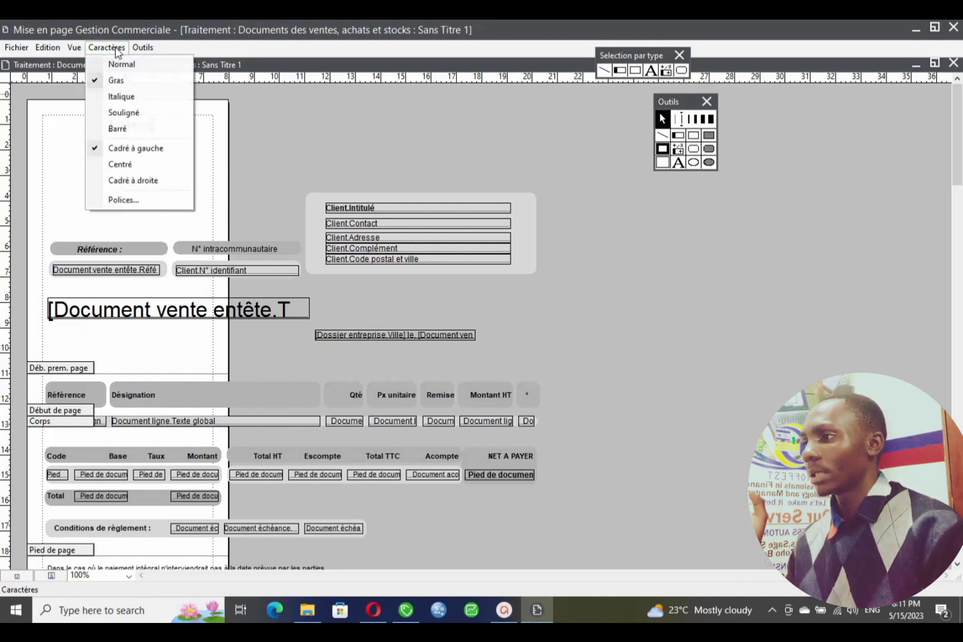
pyautogui.click(133, 113)
pyautogui.click(107, 47)
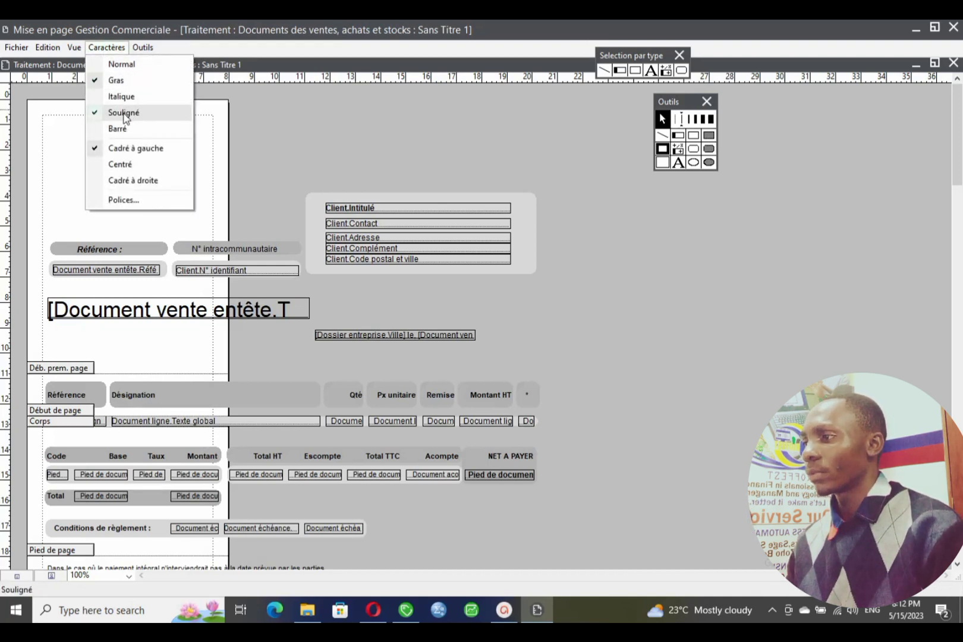
pyautogui.click(133, 113)
pyautogui.click(107, 47)
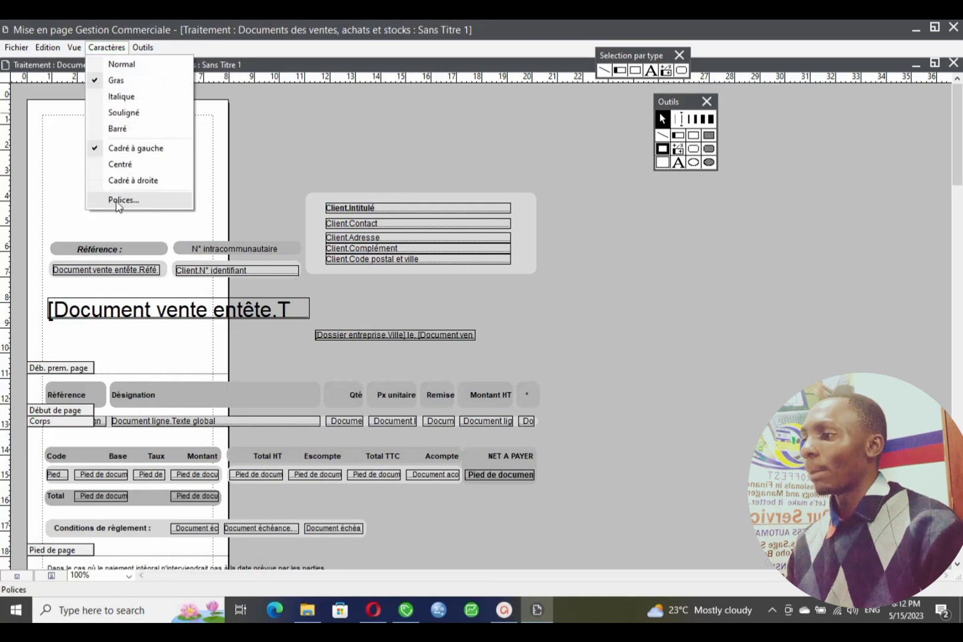
pyautogui.click(122, 201)
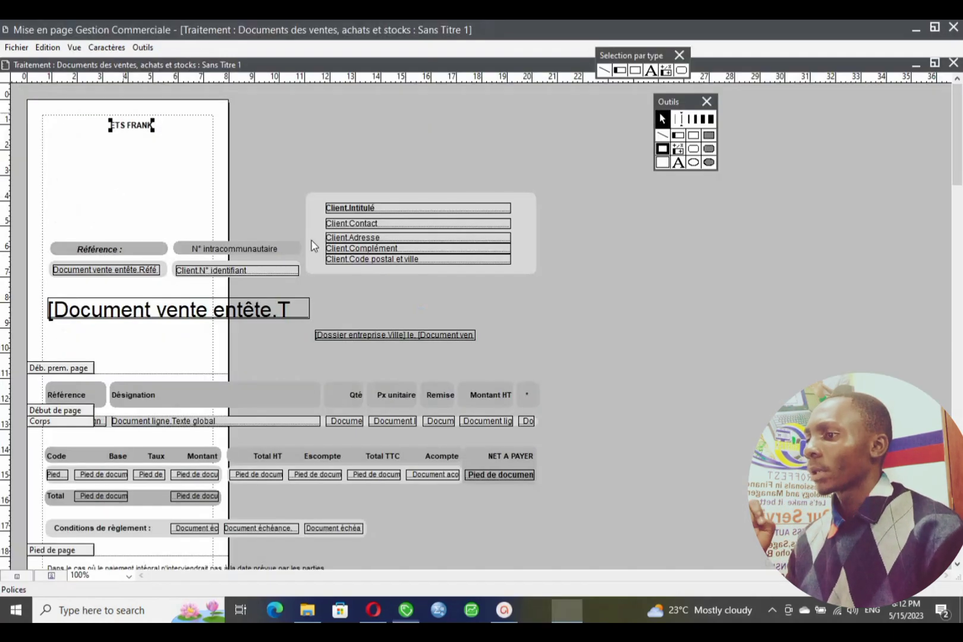
# - Set ETS FRANK to green Cooper Black, size 16, and centre it at the page top
pyautogui.moveTo(177, 119); pyautogui.dragTo(445, 110)
pyautogui.click(346, 169)
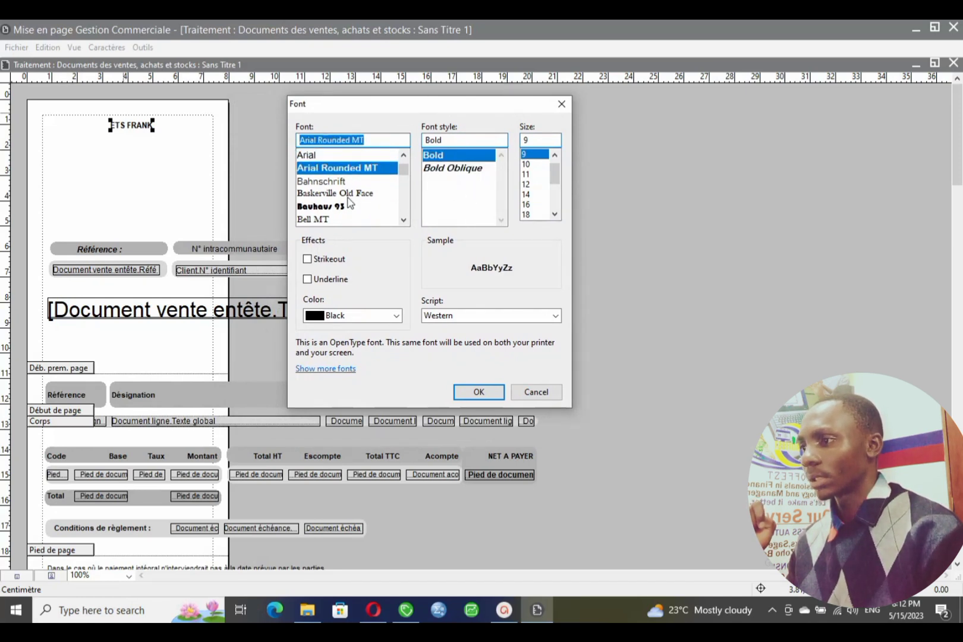
pyautogui.moveTo(403, 171)
pyautogui.mouseDown()
pyautogui.moveTo(403, 195)
pyautogui.moveTo(401, 159)
pyautogui.moveTo(403, 178)
pyautogui.mouseUp()
pyautogui.click(404, 218)
pyautogui.click(404, 217)
pyautogui.click(345, 157)
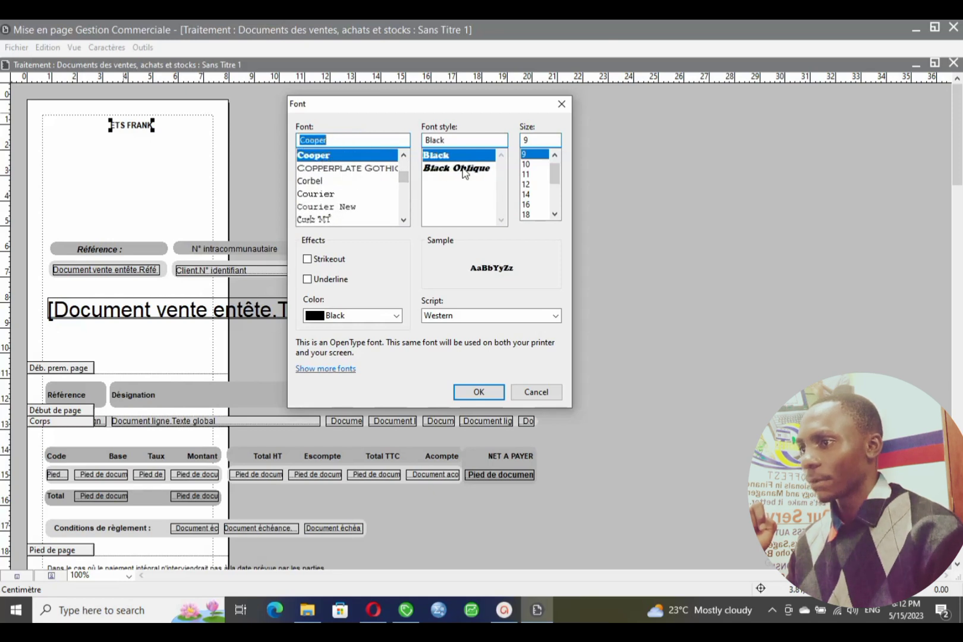
pyautogui.click(527, 204)
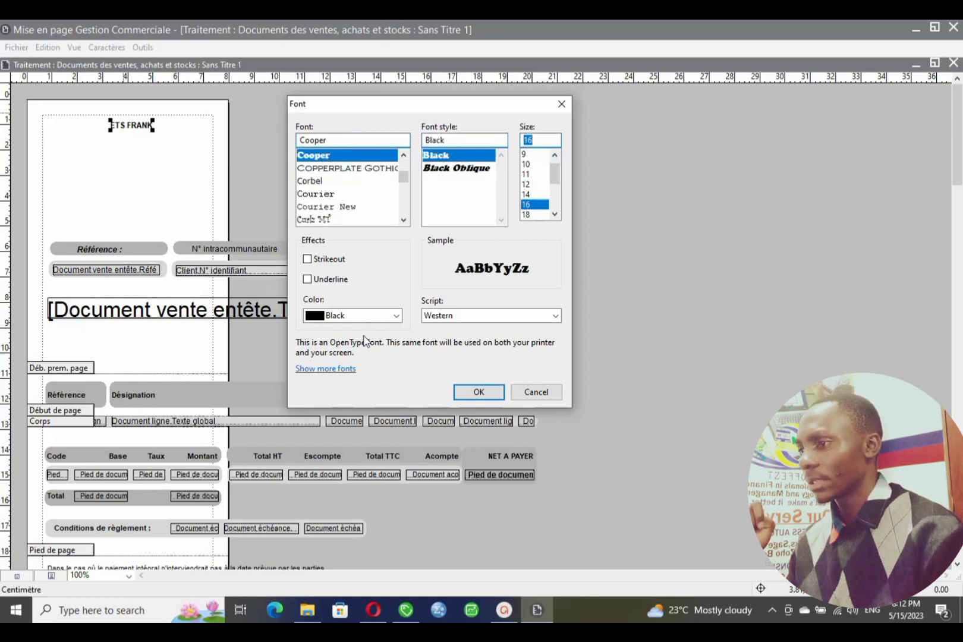
pyautogui.click(396, 315)
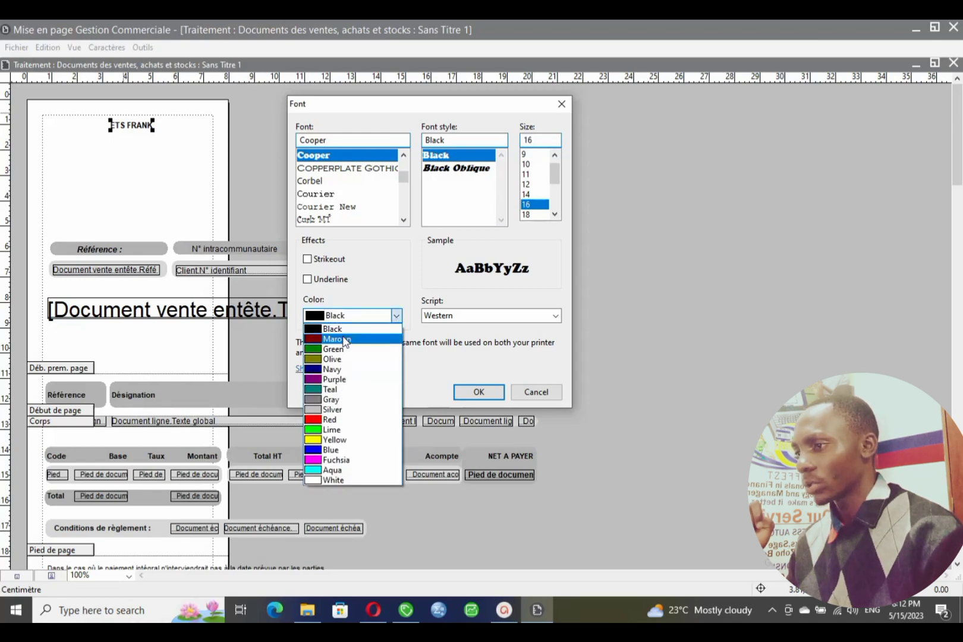
pyautogui.click(342, 349)
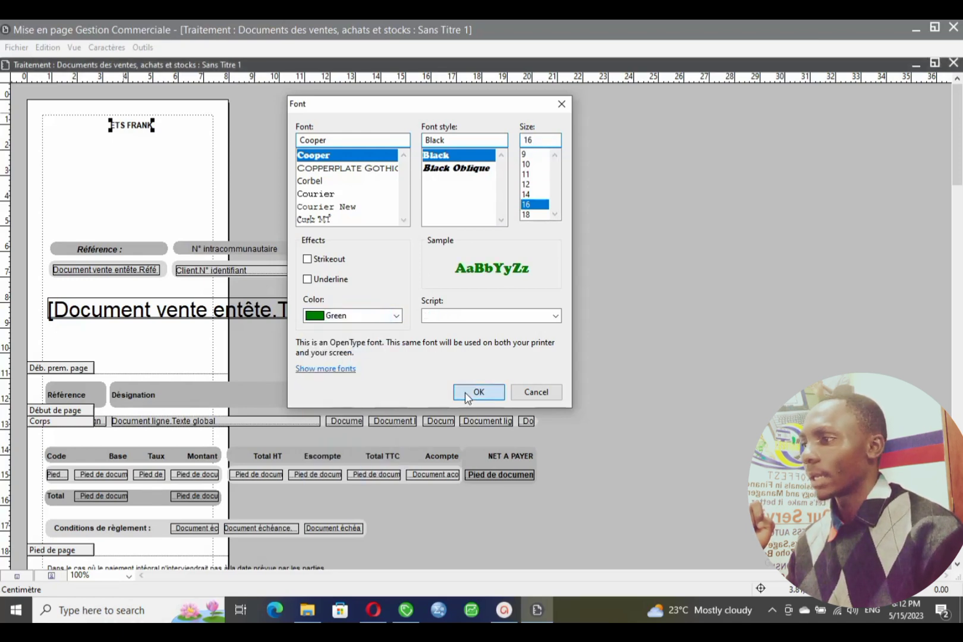
pyautogui.click(478, 391)
pyautogui.moveTo(161, 134); pyautogui.dragTo(130, 132)
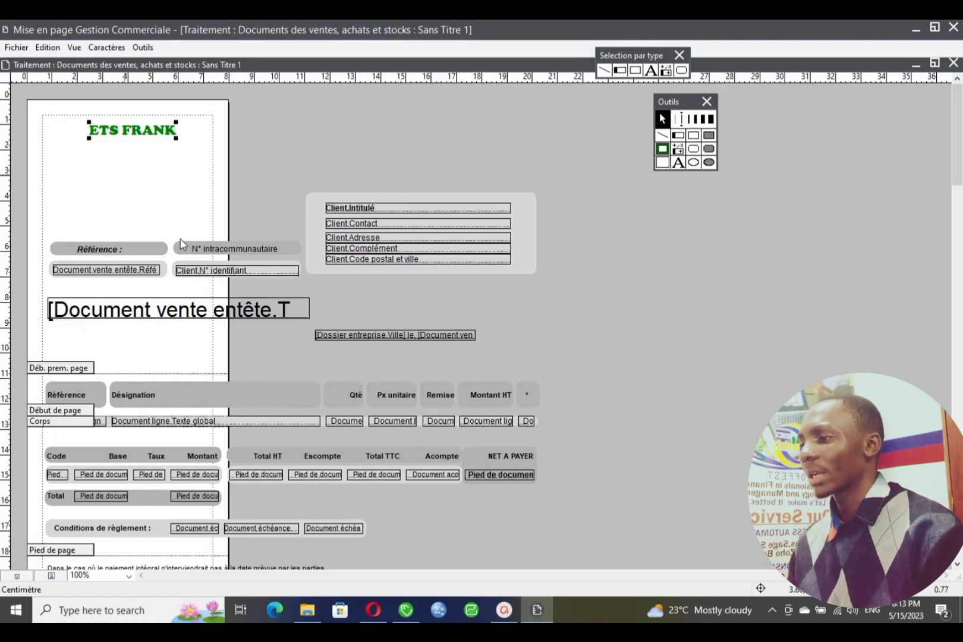
# - Move the Référence : label under ETS FRANK and replace its text with the company phone number
pyautogui.click(99, 249)
pyautogui.moveTo(105, 161); pyautogui.dragTo(74, 151)
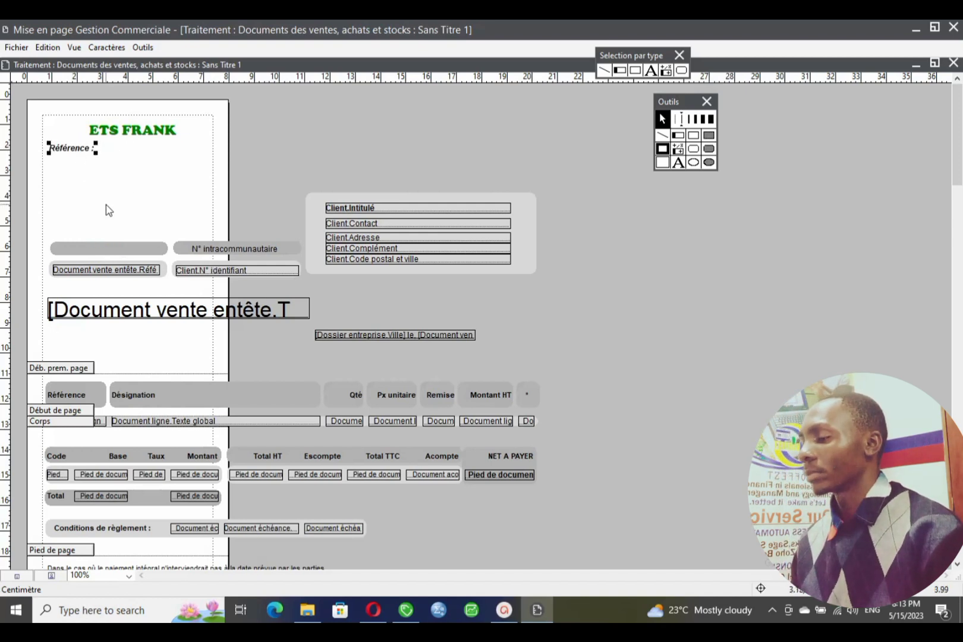
pyautogui.doubleClick(69, 149)
pyautogui.doubleClick(69, 147)
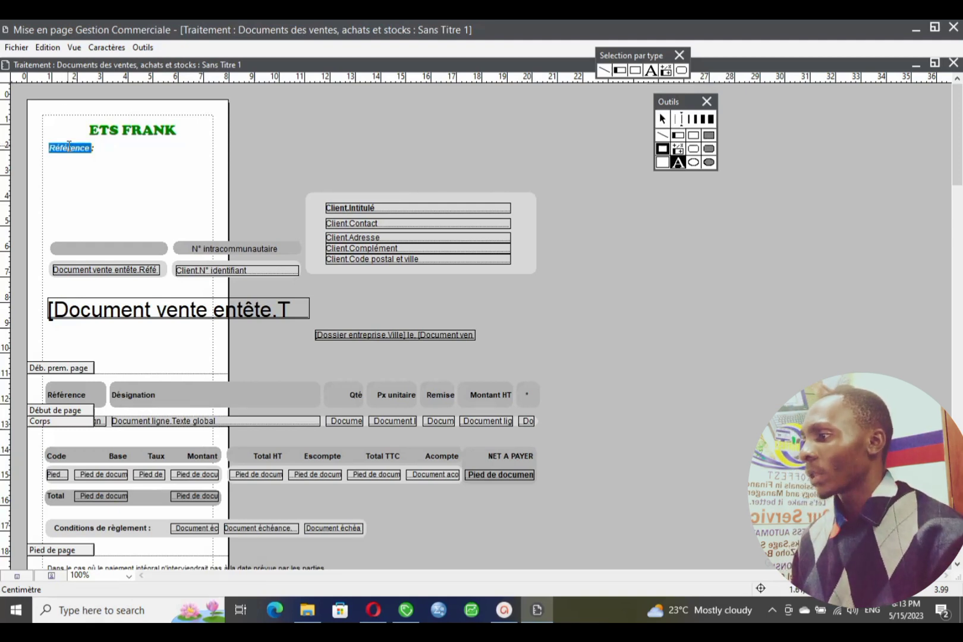
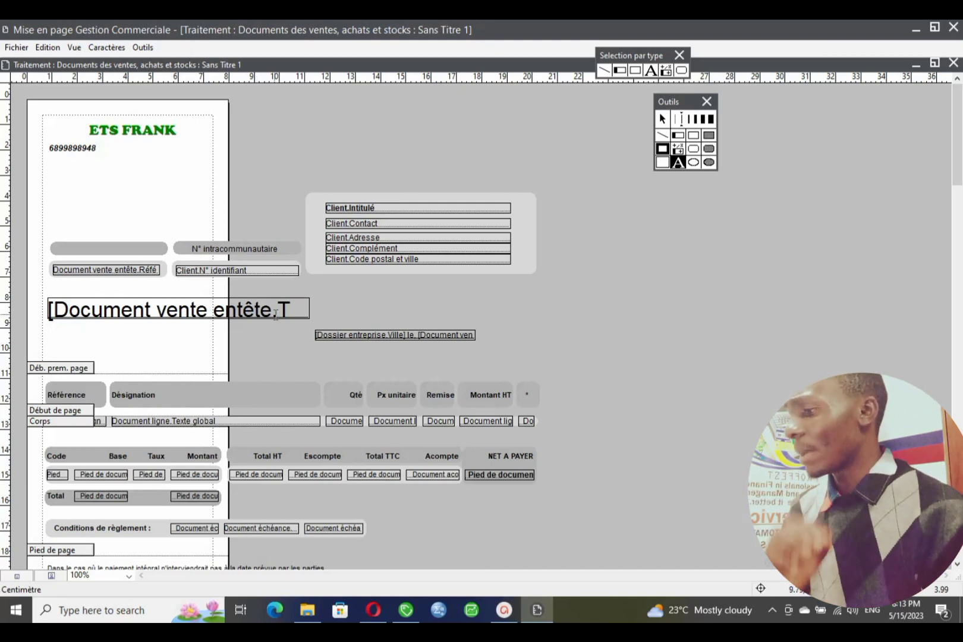
# - Hide the floating select-by-type tools from the Vue menu, then toggle the rulers off and back on
pyautogui.click(80, 49)
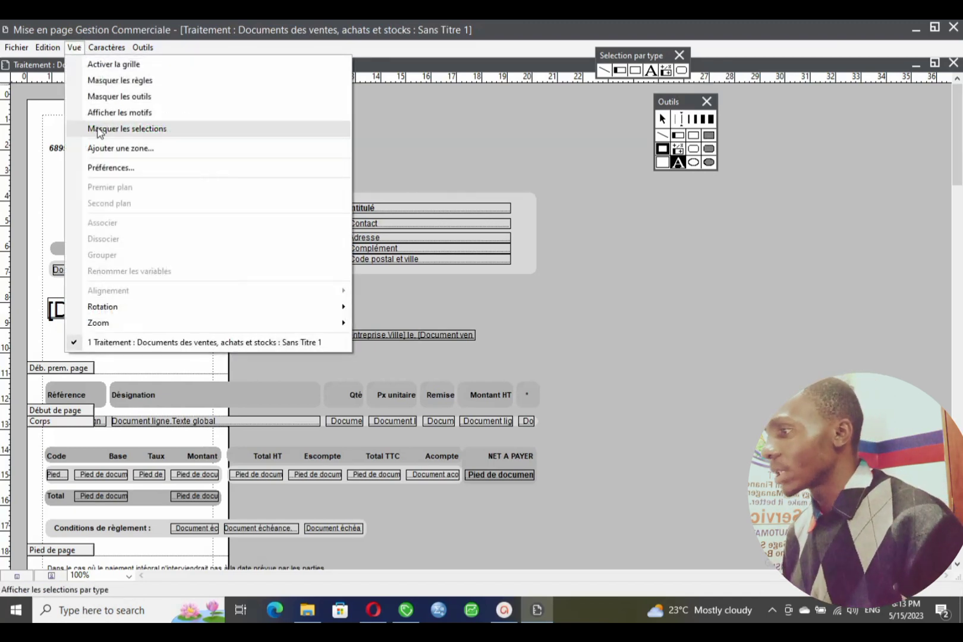
pyautogui.click(126, 129)
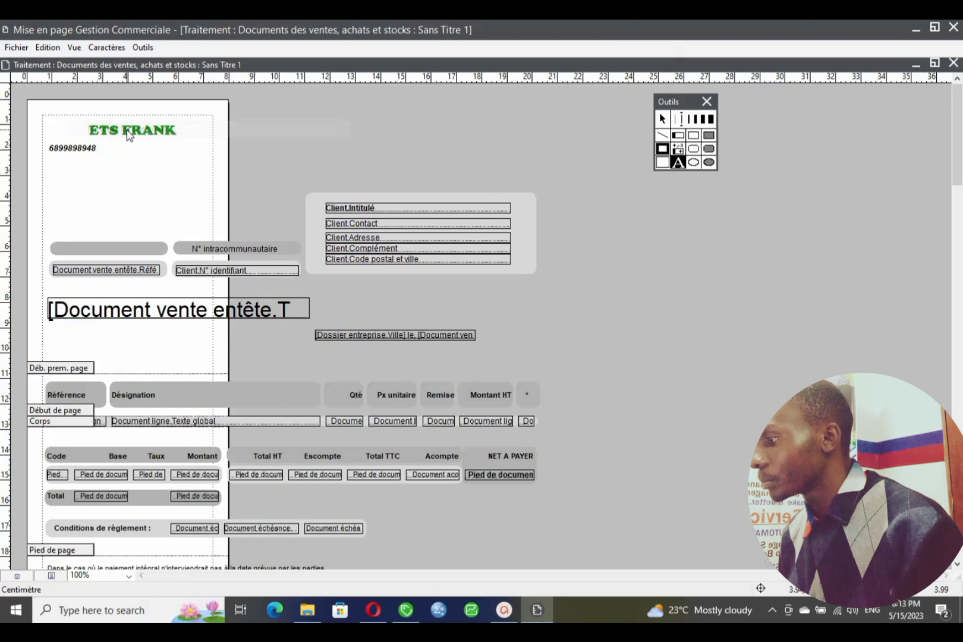
pyautogui.click(73, 48)
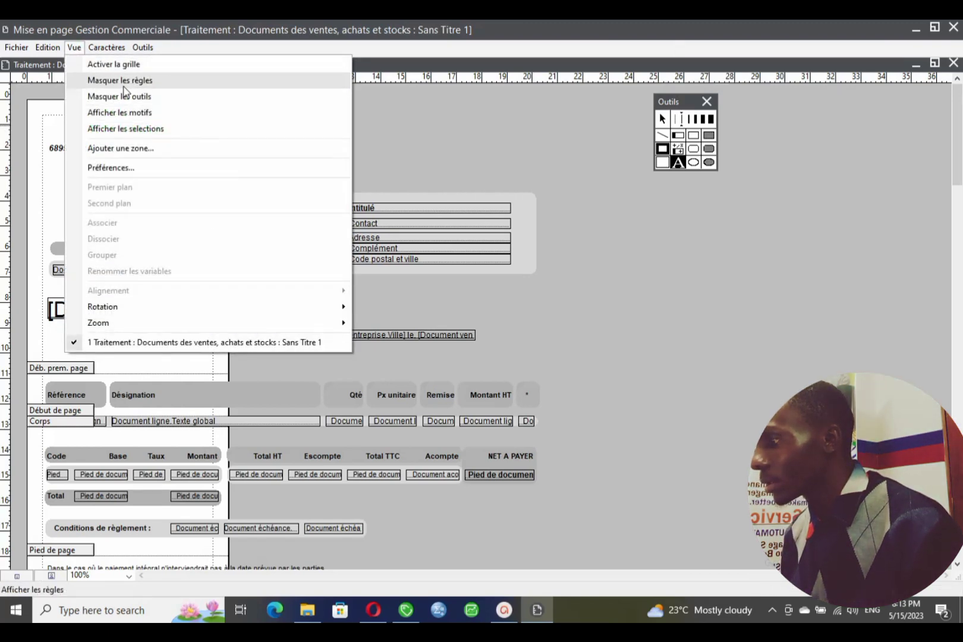
pyautogui.click(119, 80)
pyautogui.click(75, 47)
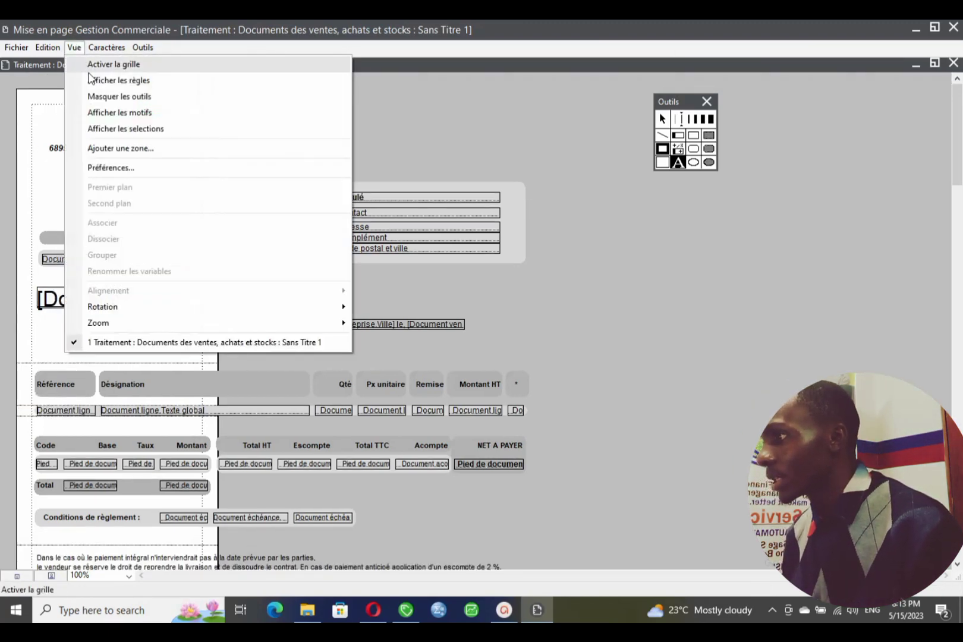
pyautogui.click(135, 82)
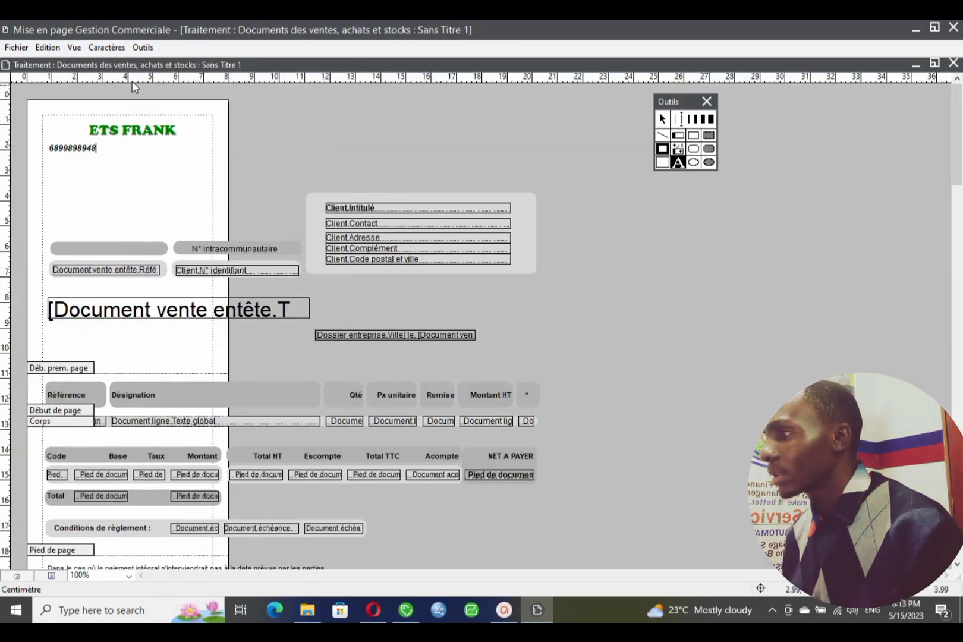
pyautogui.click(74, 48)
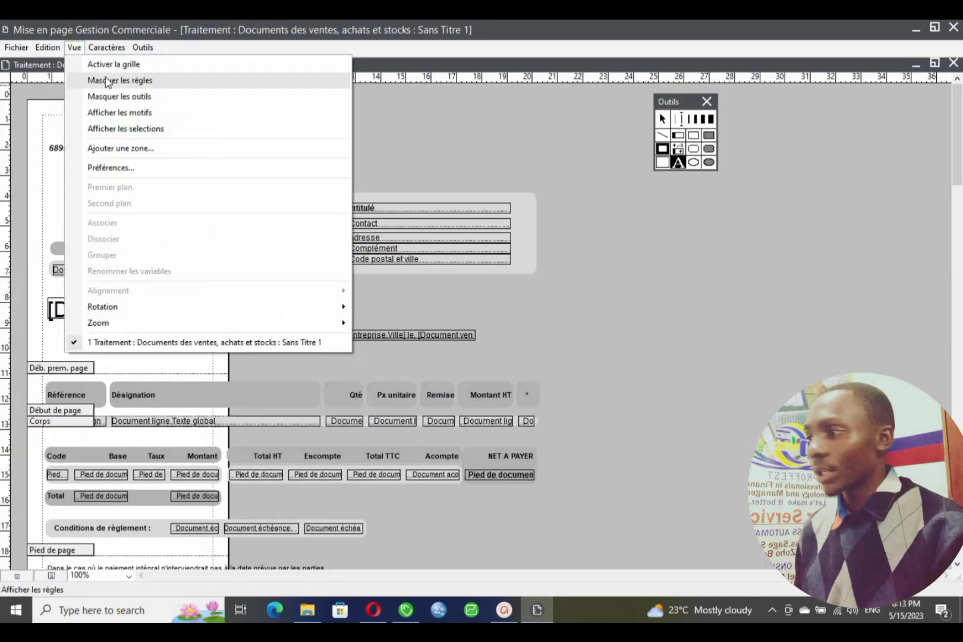
pyautogui.click(143, 82)
pyautogui.click(76, 48)
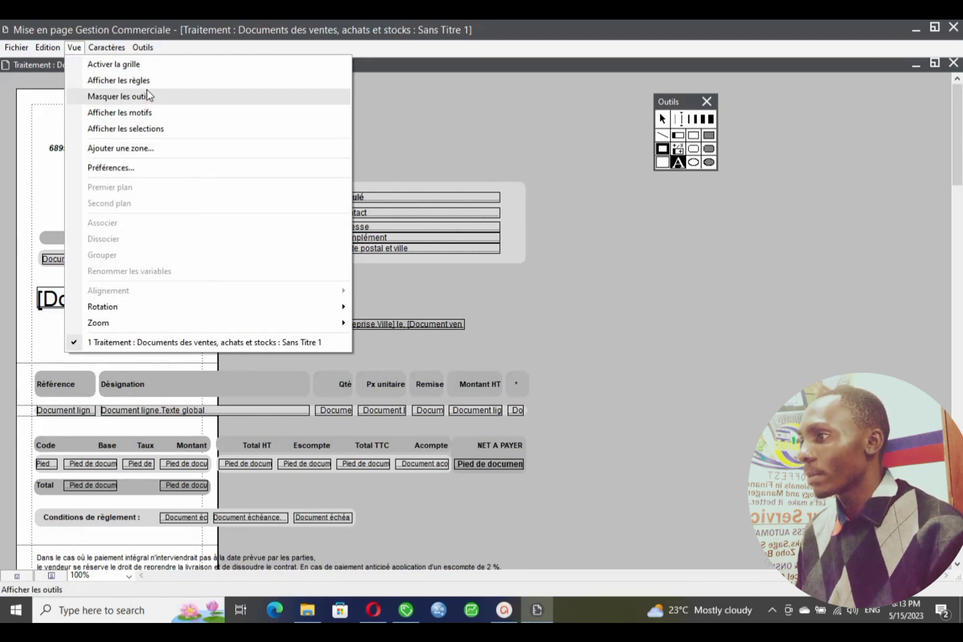
pyautogui.click(131, 88)
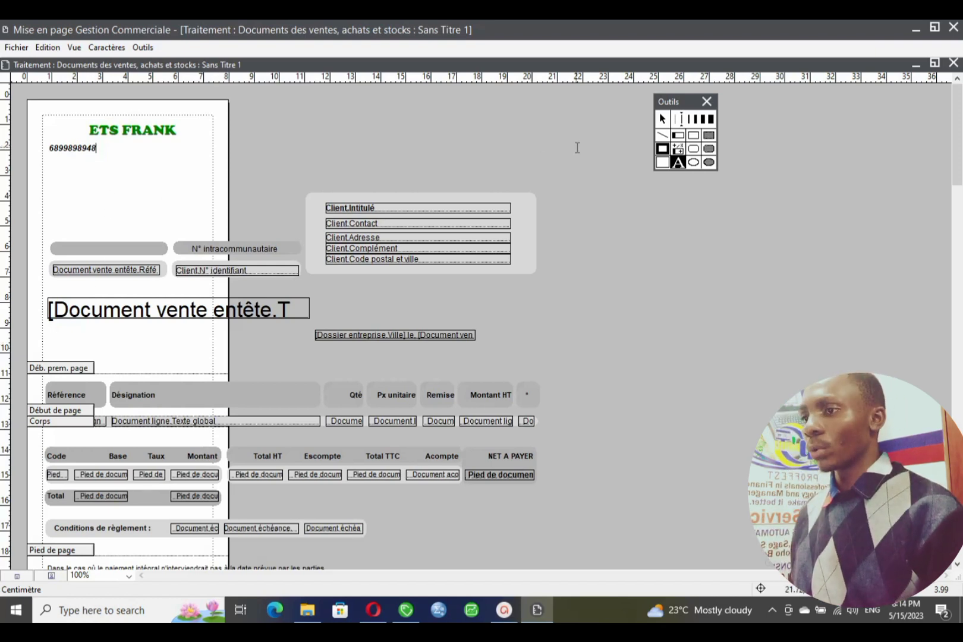
# - Centre the phone number box under the ETS FRANK heading
pyautogui.click(661, 119)
pyautogui.moveTo(75, 149); pyautogui.dragTo(127, 148)
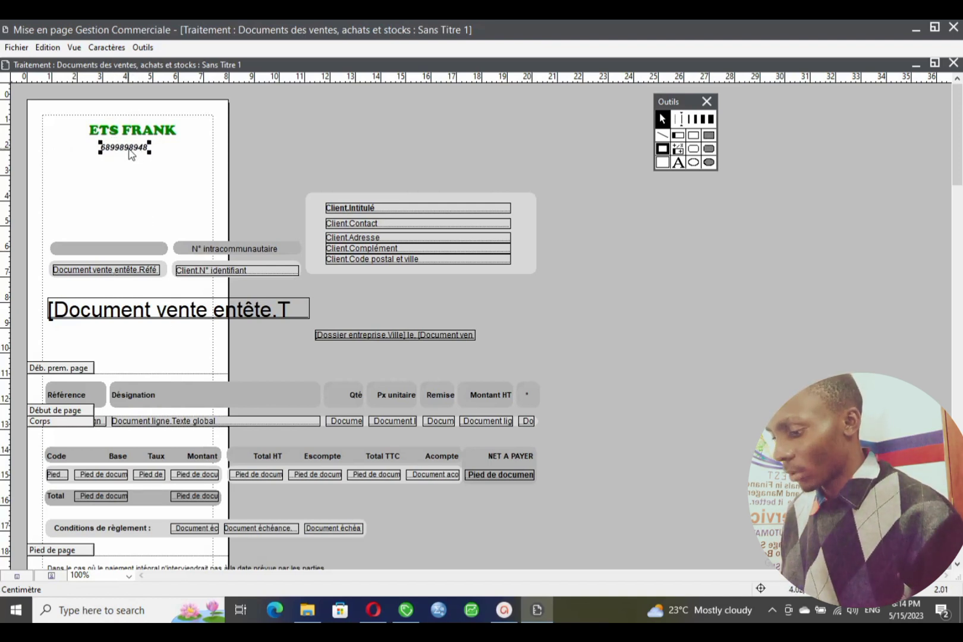
pyautogui.press('Delete')
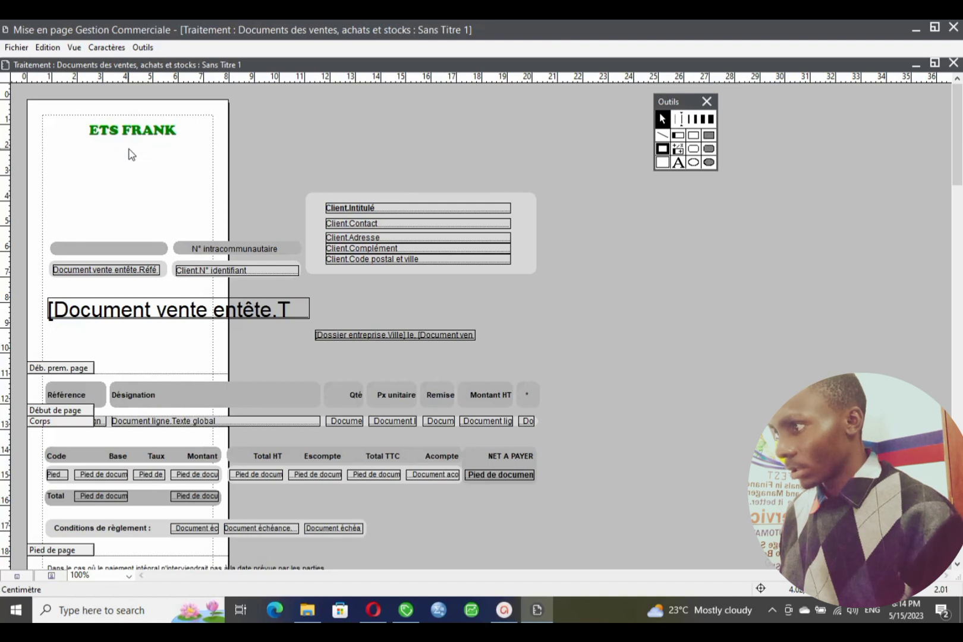
pyautogui.hotkey('ctrl', 'z')
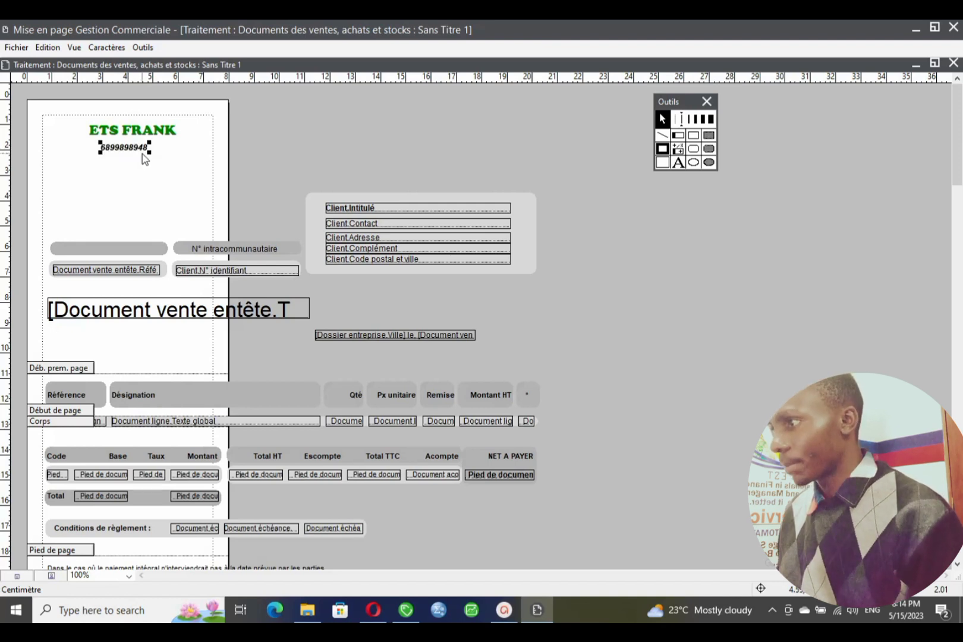
# - Duplicate the phone number box with Copier and Coller, and place the copy just below it
pyautogui.click(48, 47)
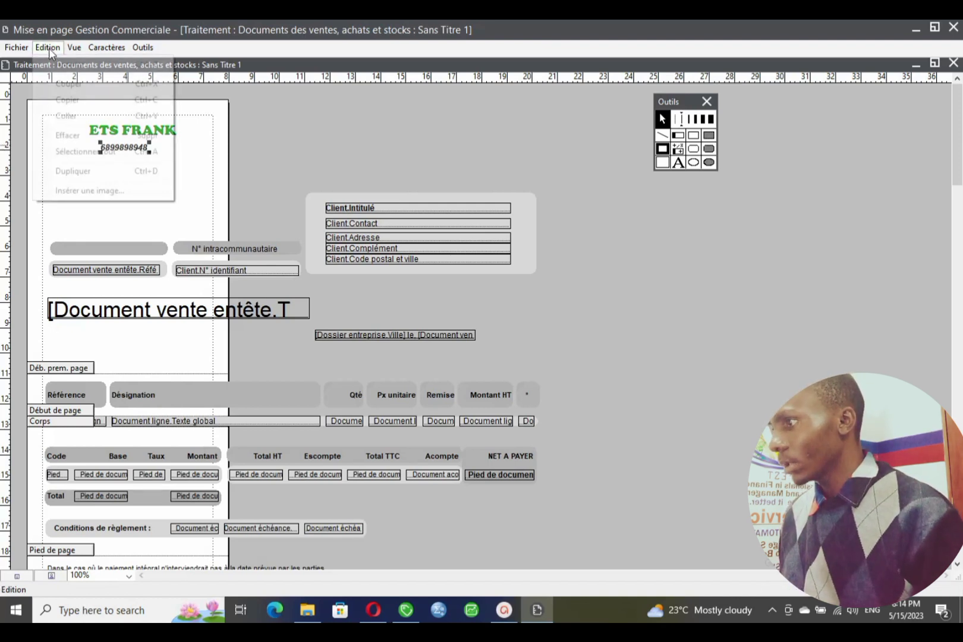
pyautogui.click(97, 101)
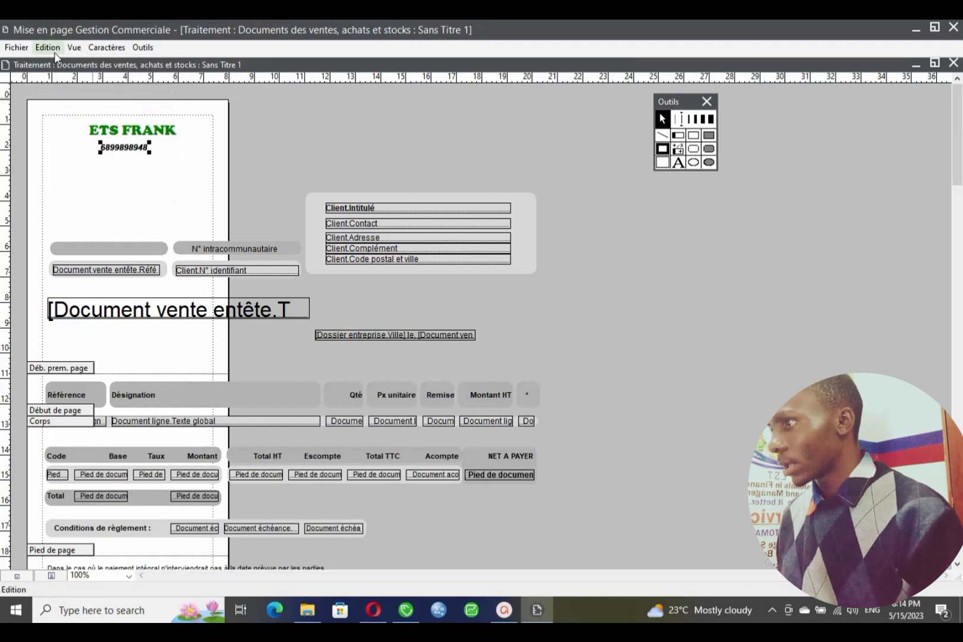
pyautogui.click(48, 47)
pyautogui.click(66, 116)
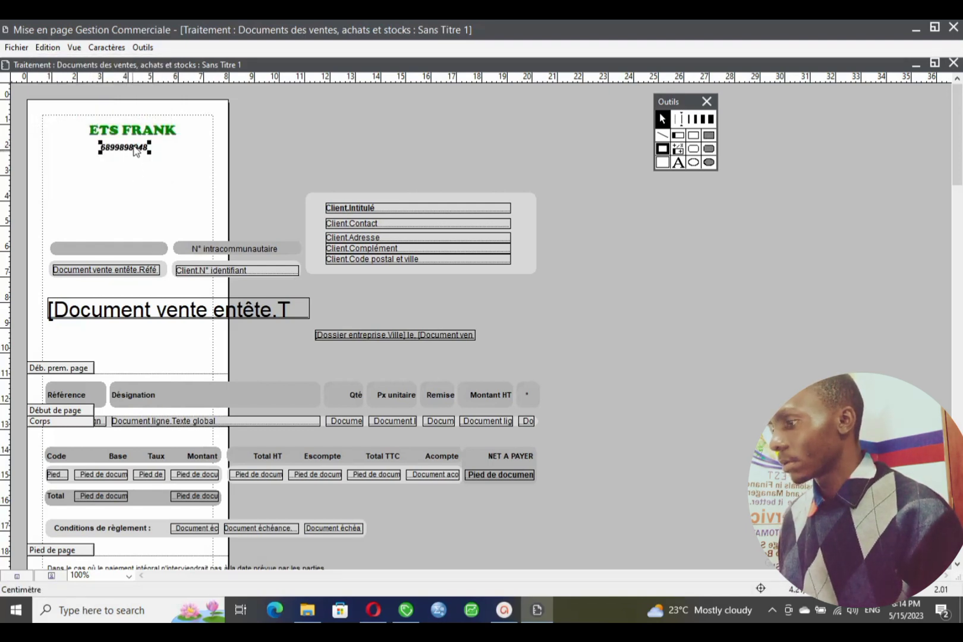
pyautogui.moveTo(141, 159); pyautogui.dragTo(128, 167)
# - Edit the copied box into the address line and centre it under the phone number
pyautogui.doubleClick(133, 160)
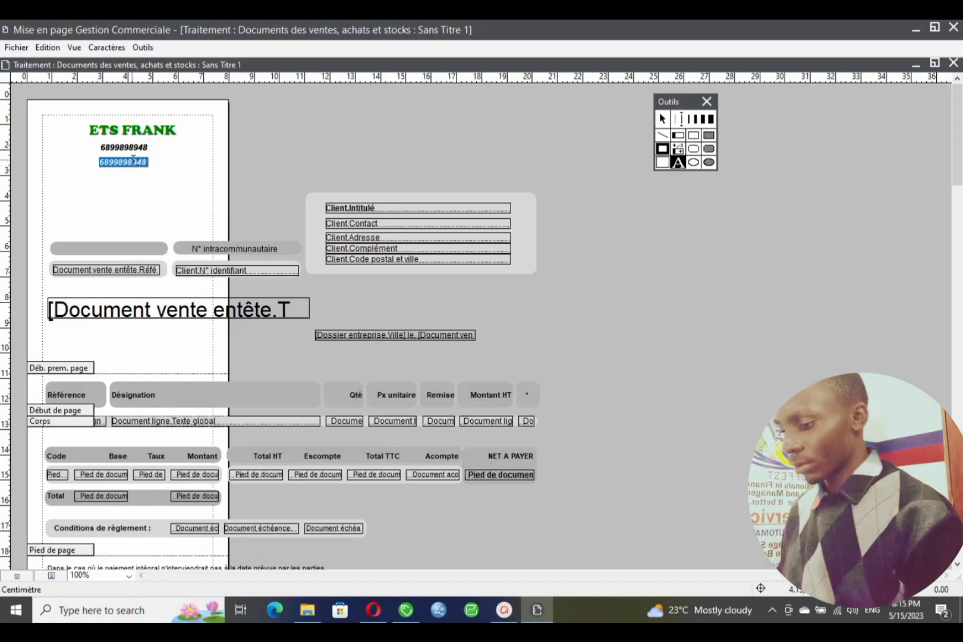
pyautogui.write('OPPO')
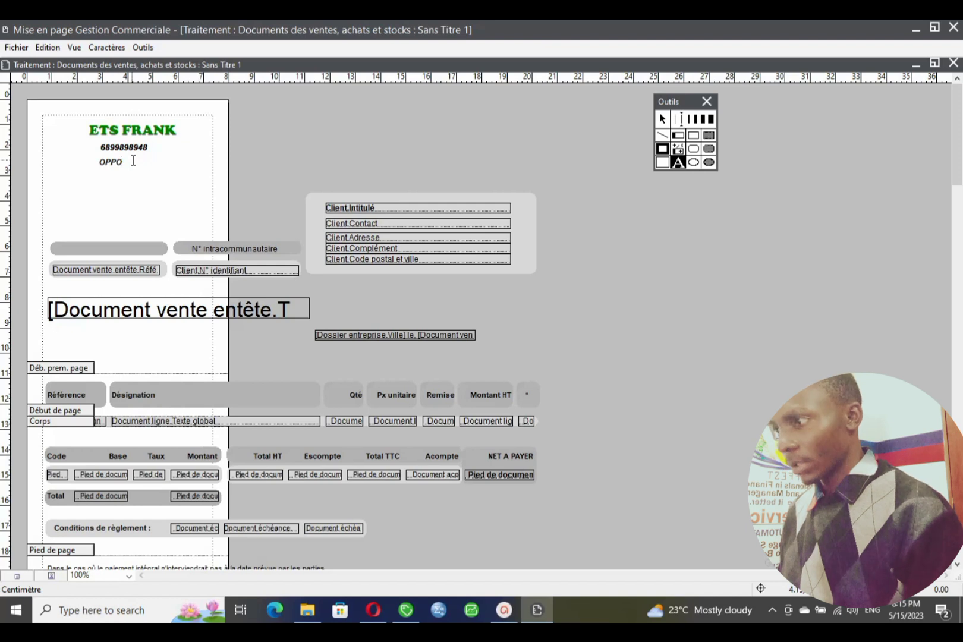
pyautogui.press('BackSpace')
pyautogui.press('BackSpace')
pyautogui.press('BackSpace')
pyautogui.press('BackSpace')
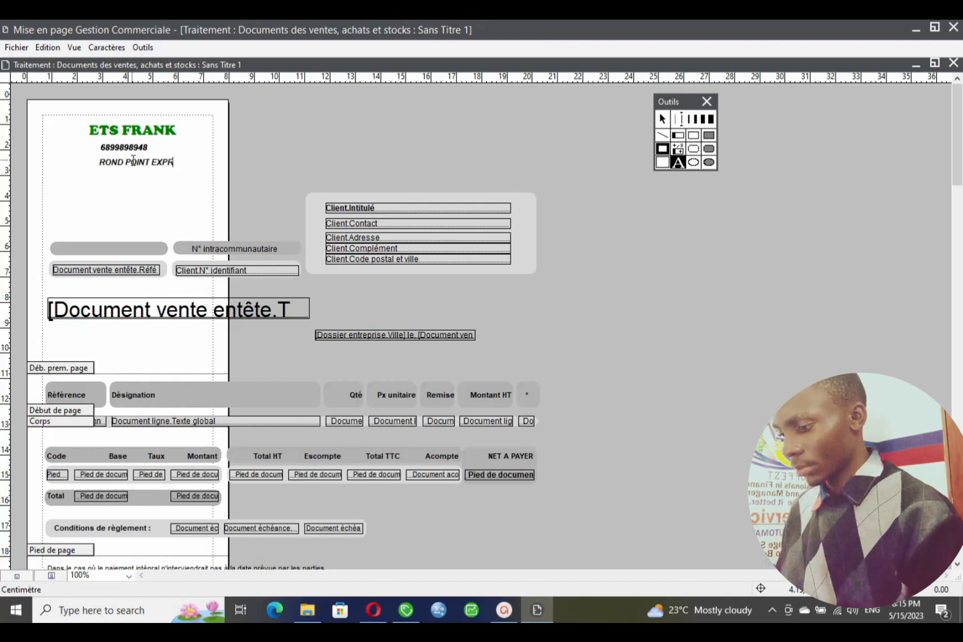
pyautogui.click(662, 118)
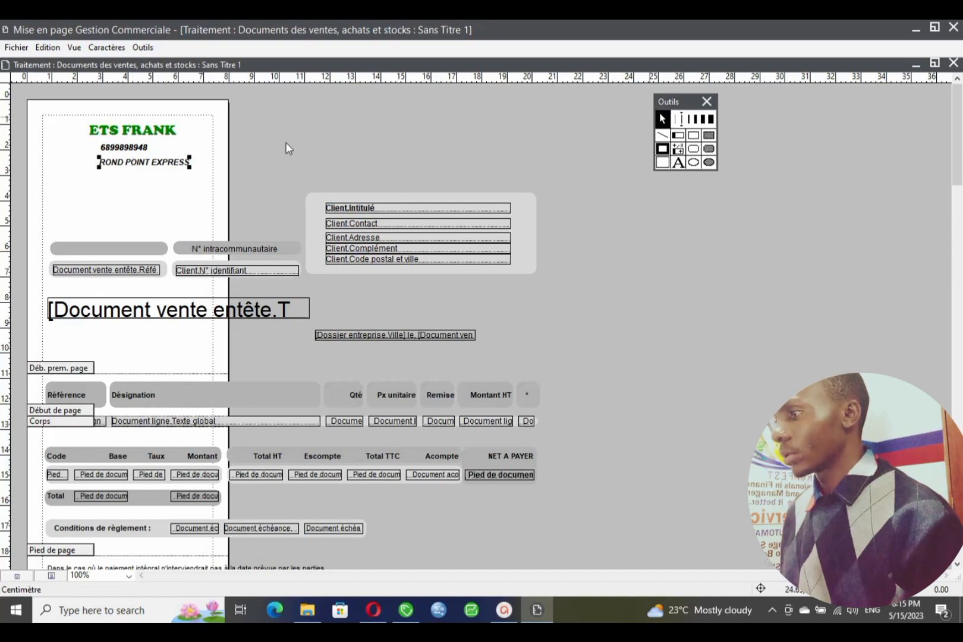
pyautogui.click(116, 164)
pyautogui.moveTo(116, 164)
pyautogui.mouseDown()
pyautogui.moveTo(121, 156)
pyautogui.moveTo(108, 158)
pyautogui.mouseUp()
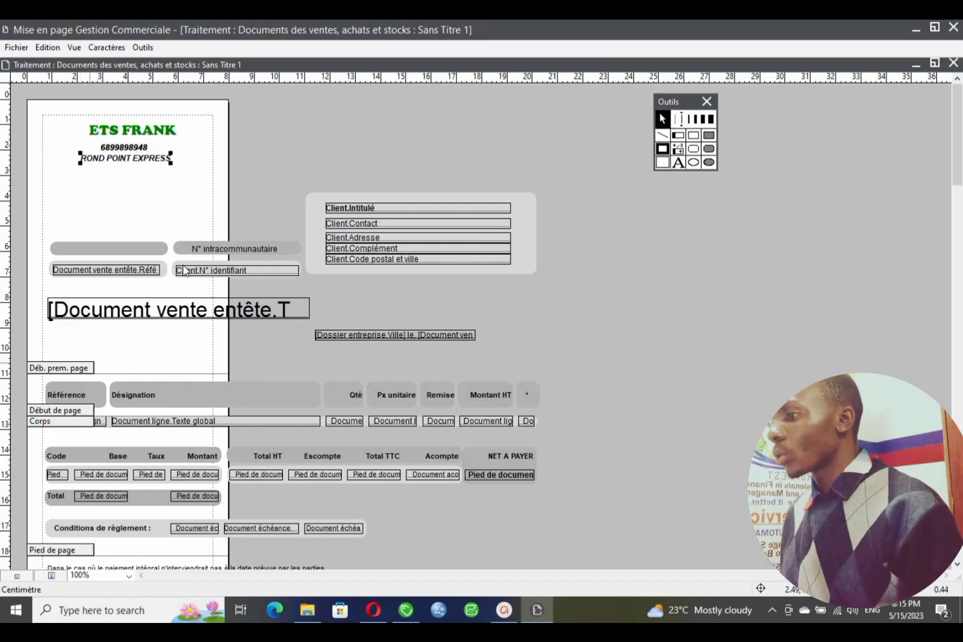
pyautogui.click(140, 315)
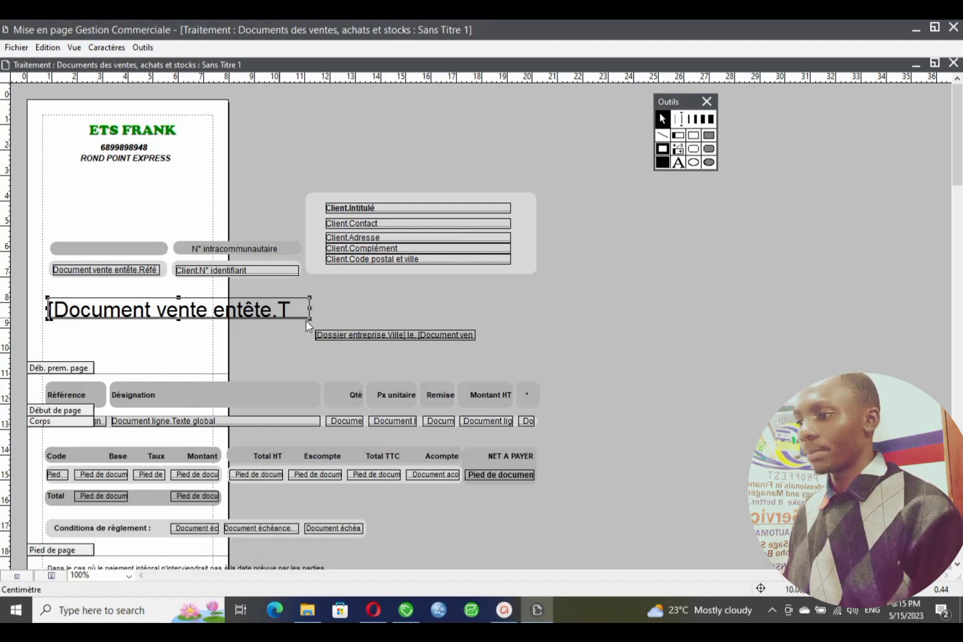
# - Narrow the document title field, then delete the intracommunautaire, identifier, reference and grey label fields below it
pyautogui.moveTo(310, 320); pyautogui.dragTo(157, 188)
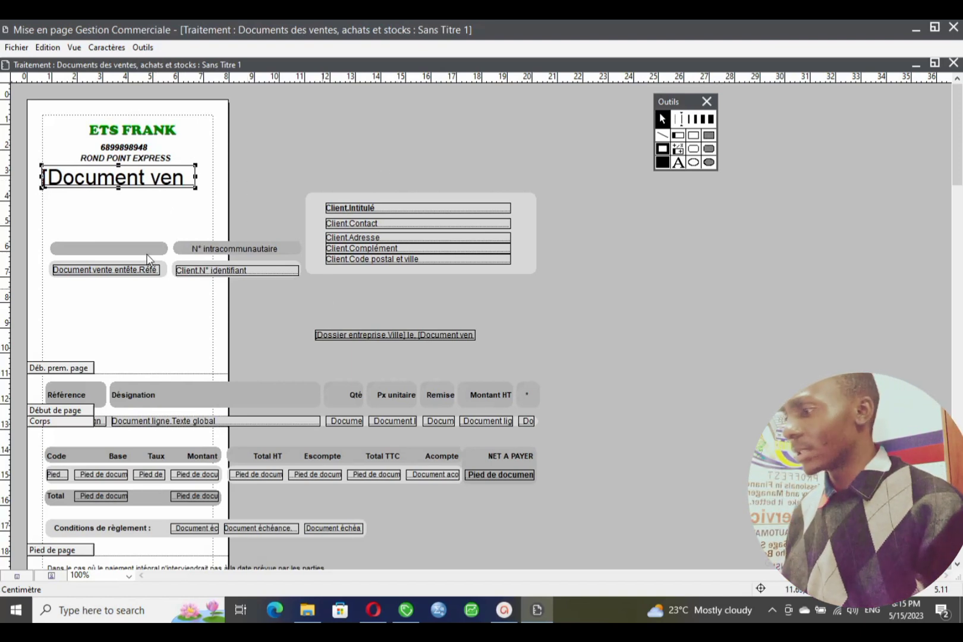
pyautogui.moveTo(100, 221); pyautogui.dragTo(305, 287)
pyautogui.press('Delete')
pyautogui.moveTo(130, 214); pyautogui.dragTo(92, 279)
pyautogui.press('Delete')
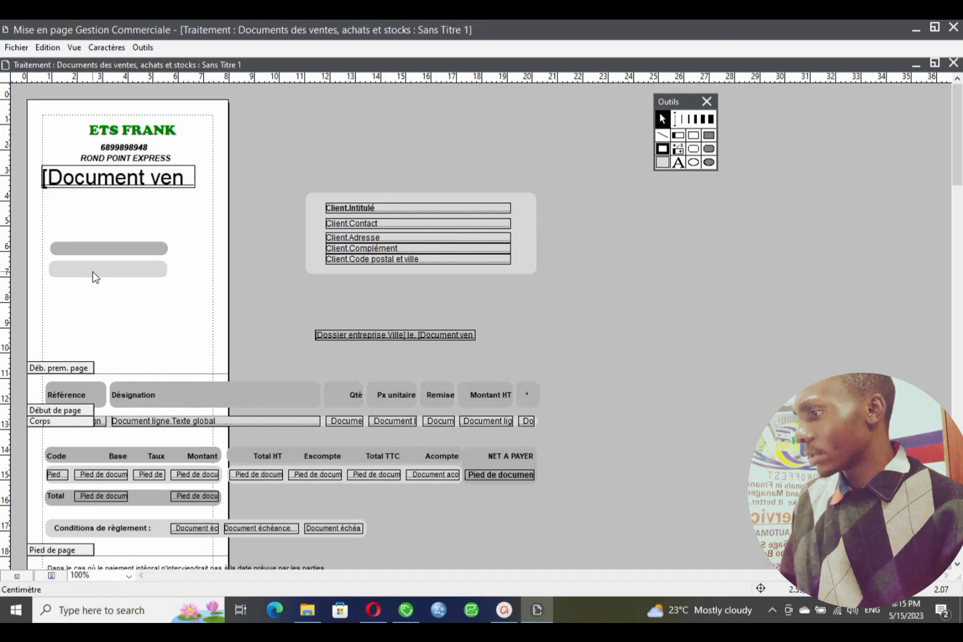
pyautogui.click(101, 253)
pyautogui.press('Delete')
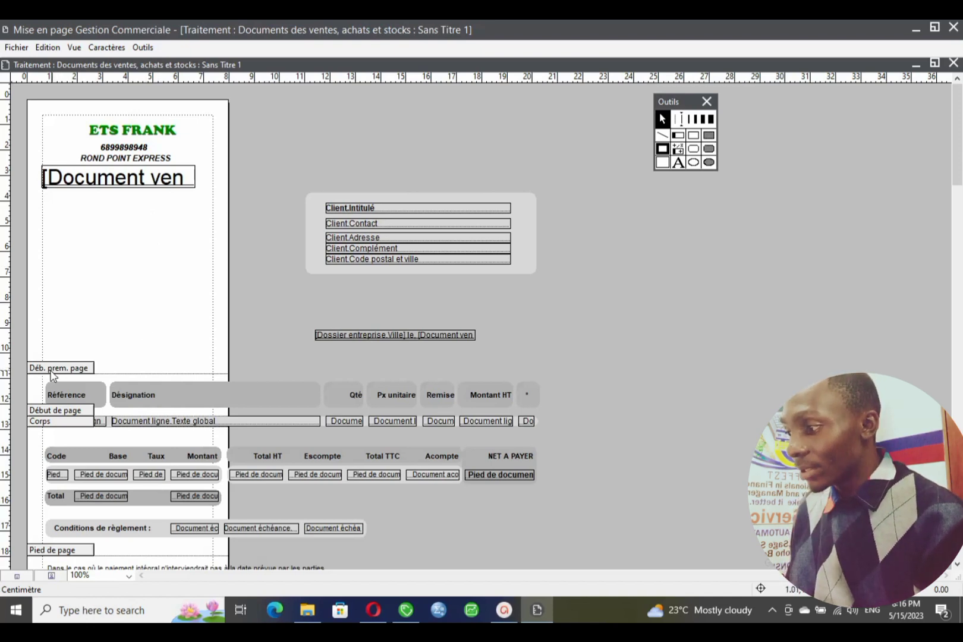
# - Move the Déb. prem. page band boundary up to just below the document title field
pyautogui.moveTo(51, 374); pyautogui.dragTo(44, 186)
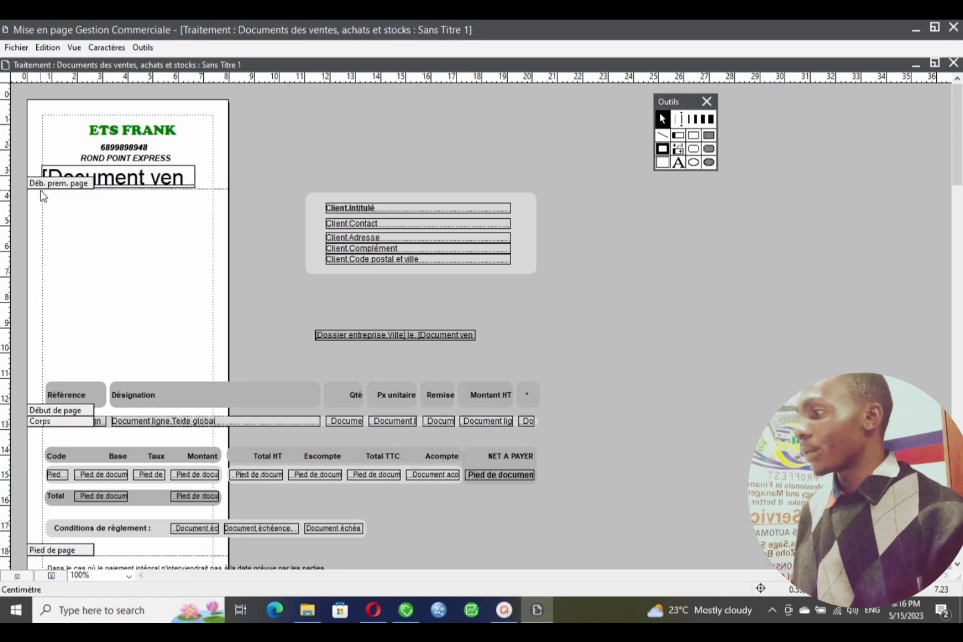
pyautogui.moveTo(41, 191); pyautogui.dragTo(50, 332)
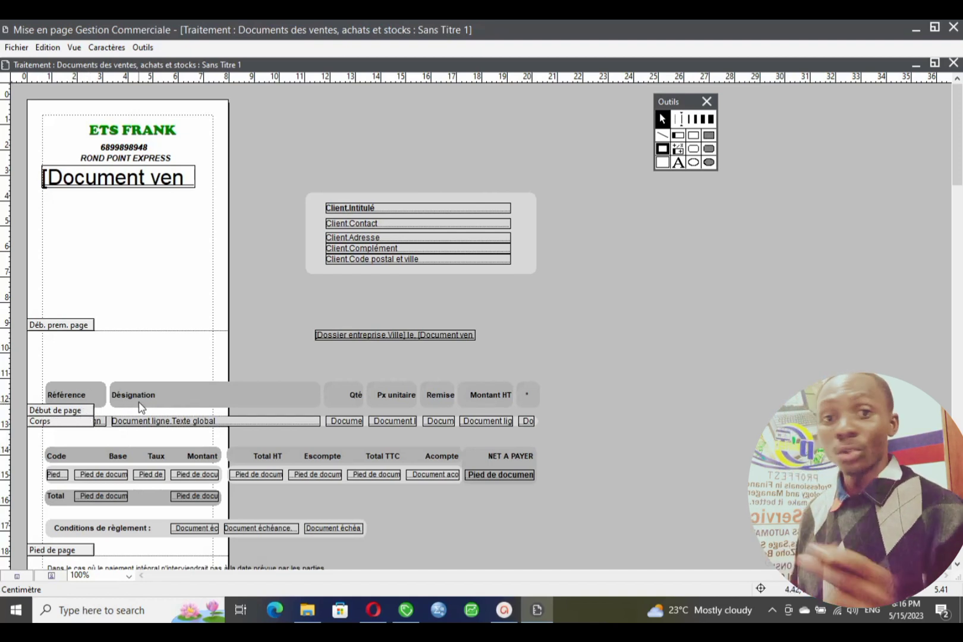
pyautogui.moveTo(83, 329); pyautogui.dragTo(65, 186)
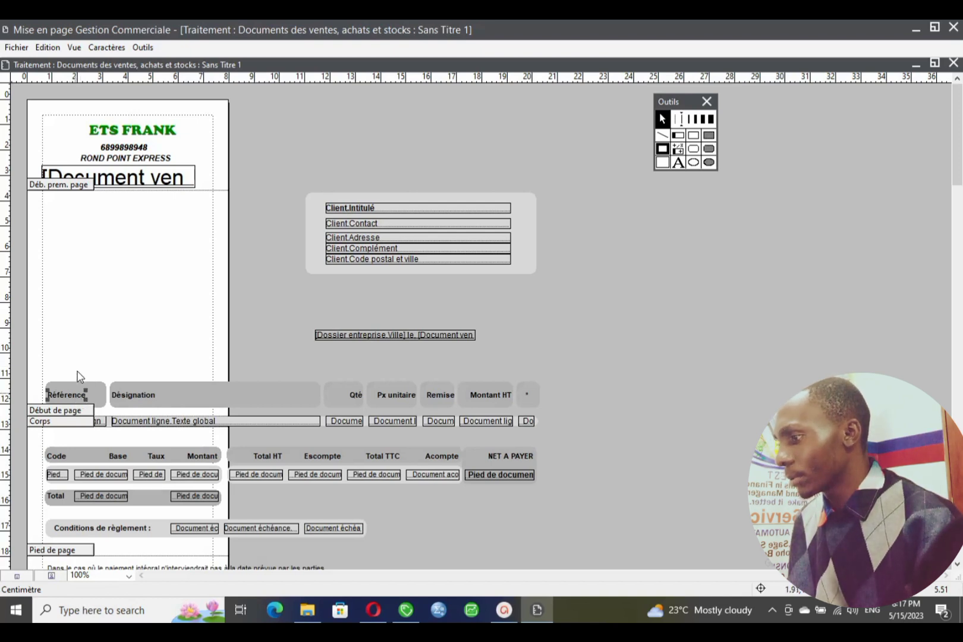
# - Move the Référence header label to the page top and shorten it to Réf
pyautogui.moveTo(77, 347); pyautogui.dragTo(205, 405)
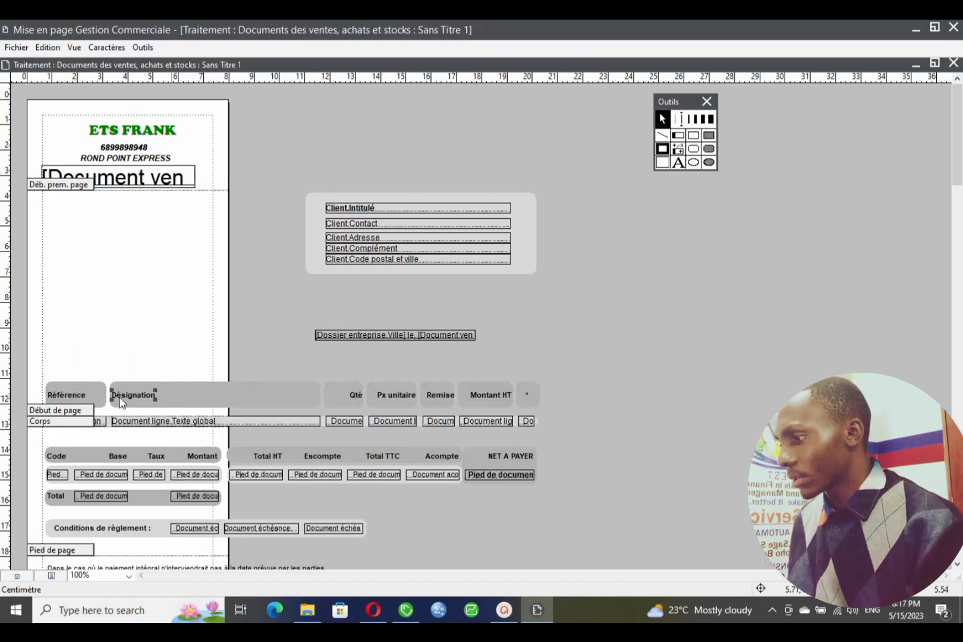
pyautogui.moveTo(86, 400); pyautogui.dragTo(81, 204)
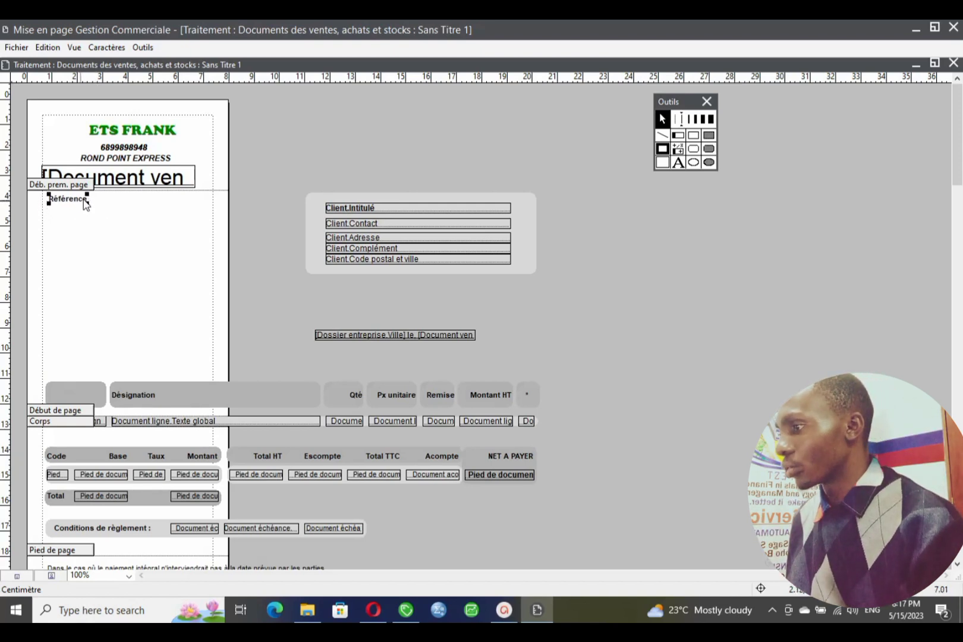
pyautogui.doubleClick(83, 201)
pyautogui.moveTo(89, 200); pyautogui.dragTo(63, 202)
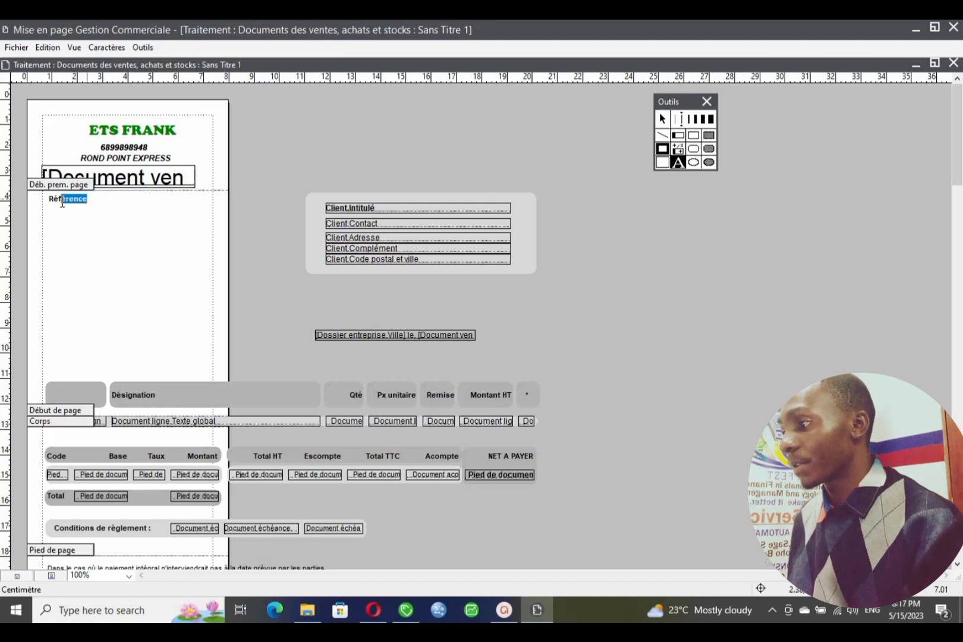
pyautogui.press('BackSpace')
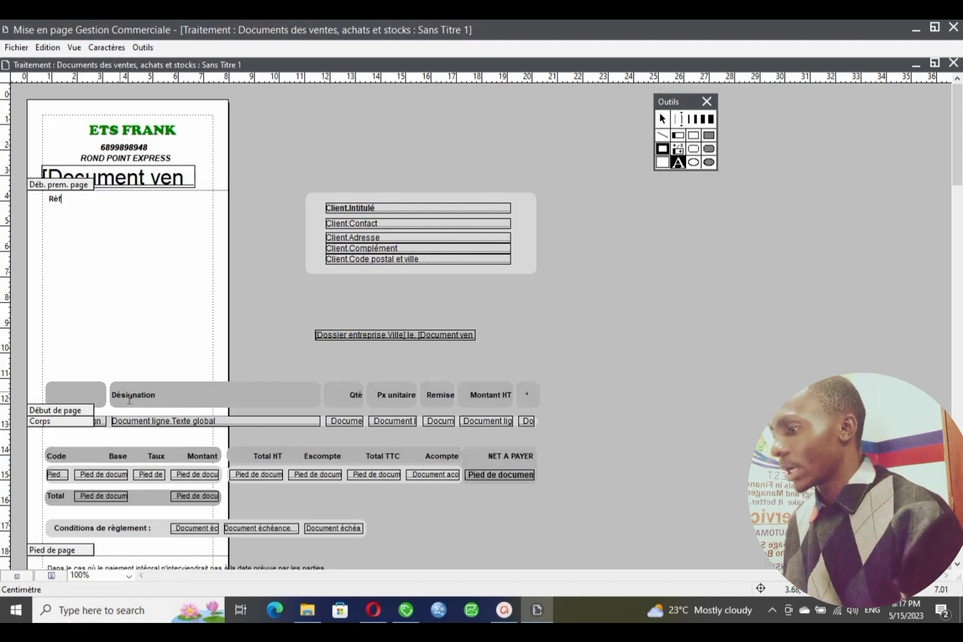
# - Move Désignation and the grey header bar up beside Réf, narrow the bar, and clear the leftover box
pyautogui.click(661, 118)
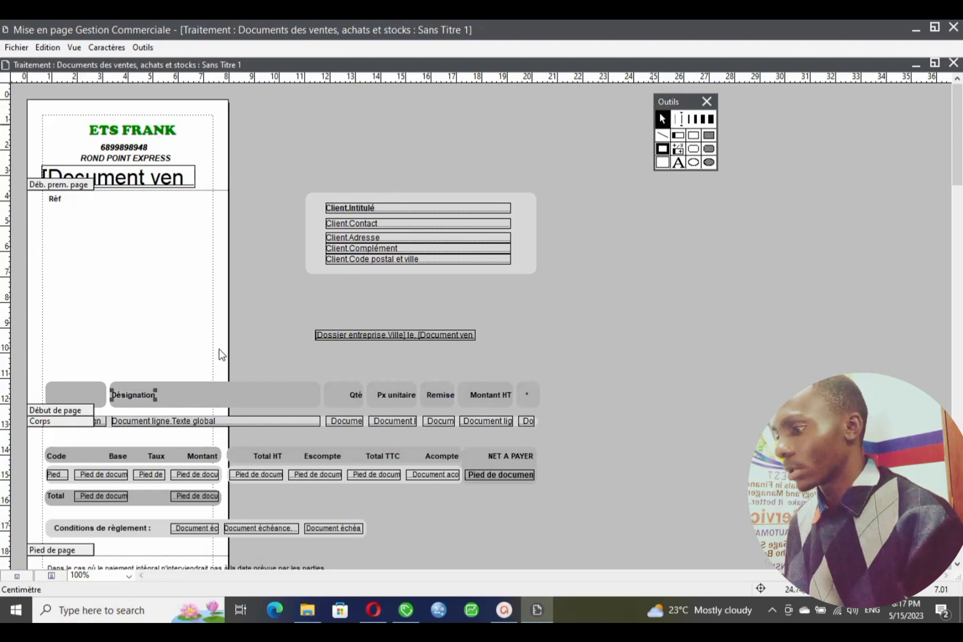
pyautogui.moveTo(131, 393); pyautogui.dragTo(97, 206)
pyautogui.click(193, 390)
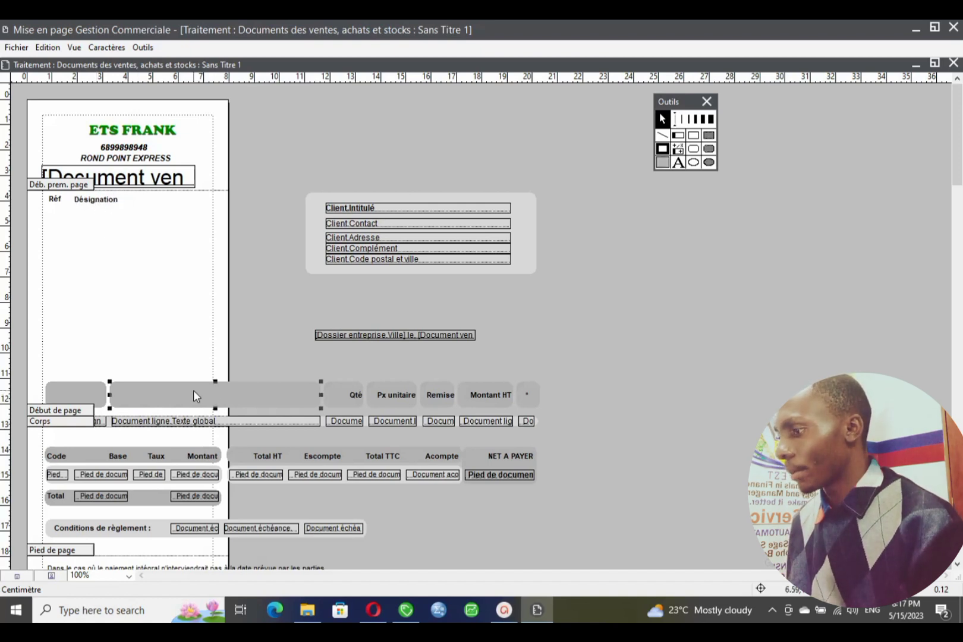
pyautogui.moveTo(169, 394); pyautogui.dragTo(140, 206)
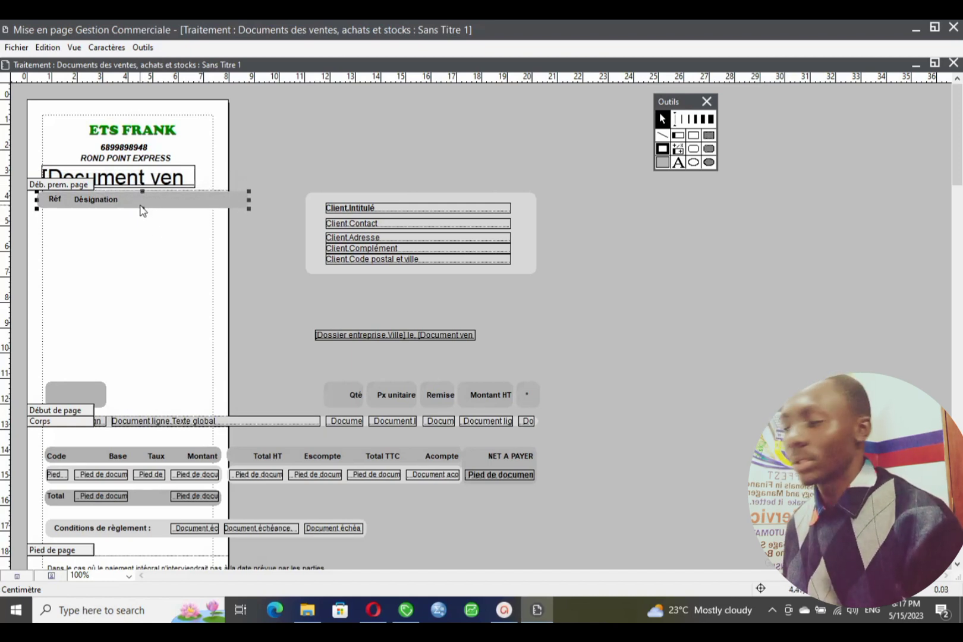
pyautogui.moveTo(232, 202); pyautogui.dragTo(226, 202)
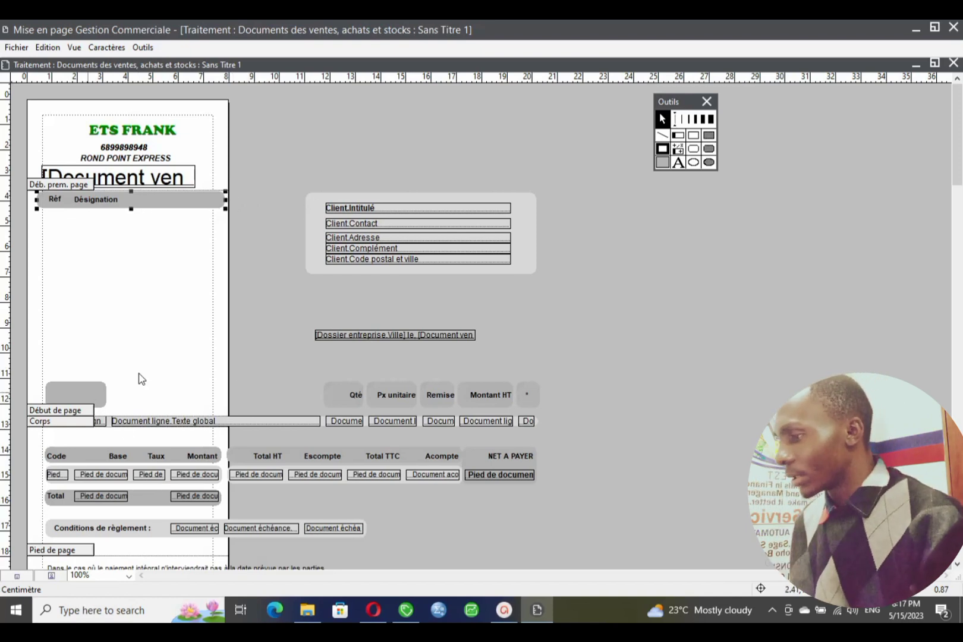
pyautogui.moveTo(87, 391); pyautogui.dragTo(424, 296)
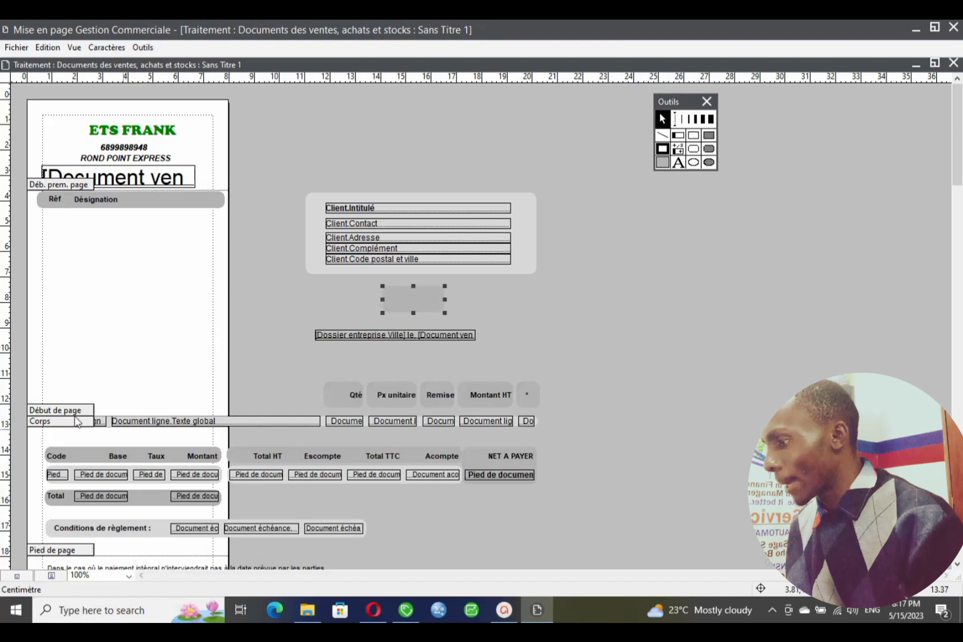
# - Raise the page-start band under the header and move Qté into the top header line
pyautogui.moveTo(46, 298); pyautogui.dragTo(52, 207)
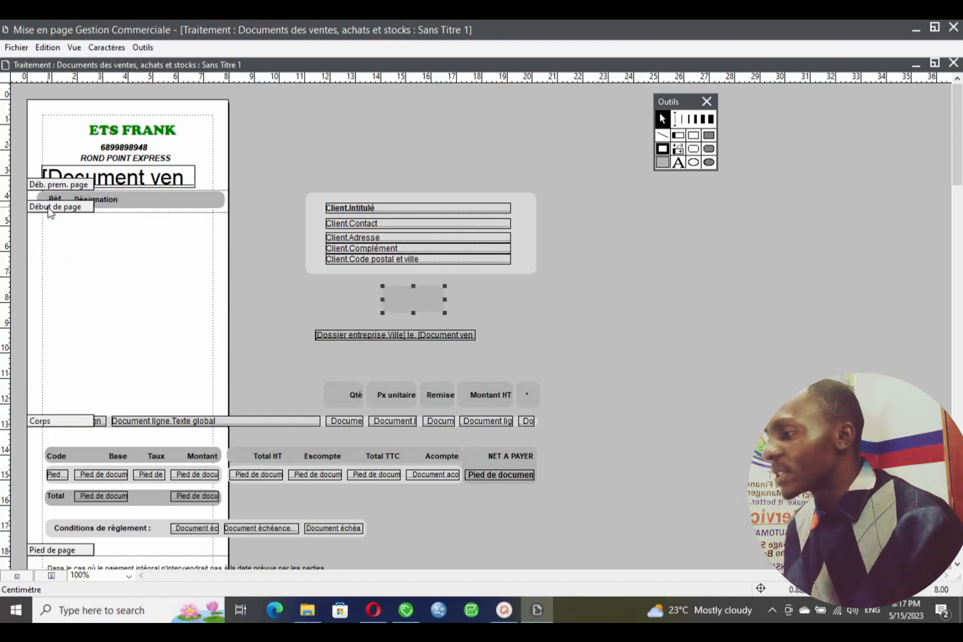
pyautogui.moveTo(50, 212); pyautogui.dragTo(51, 210)
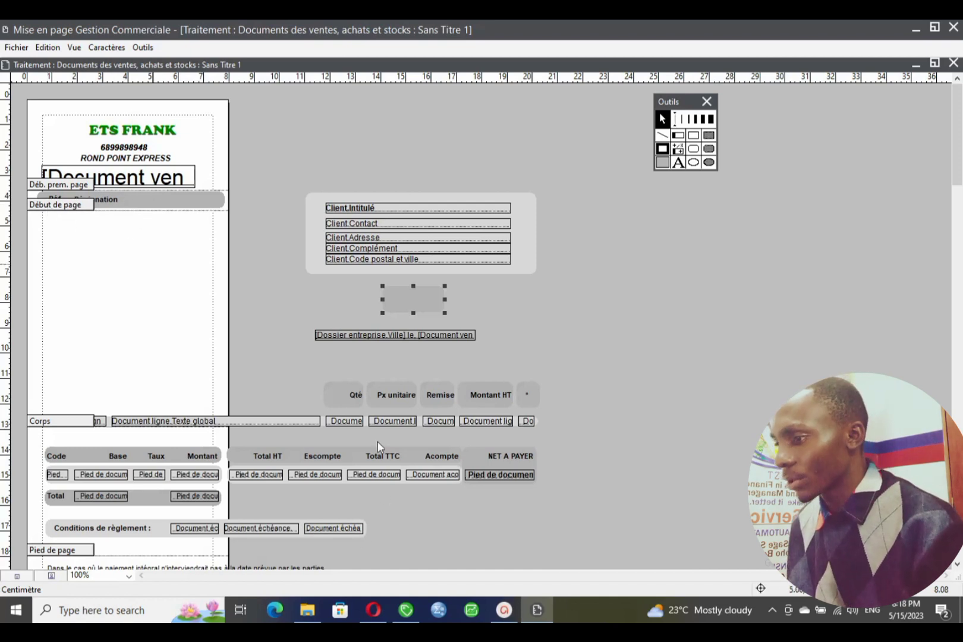
pyautogui.moveTo(356, 395); pyautogui.dragTo(139, 202)
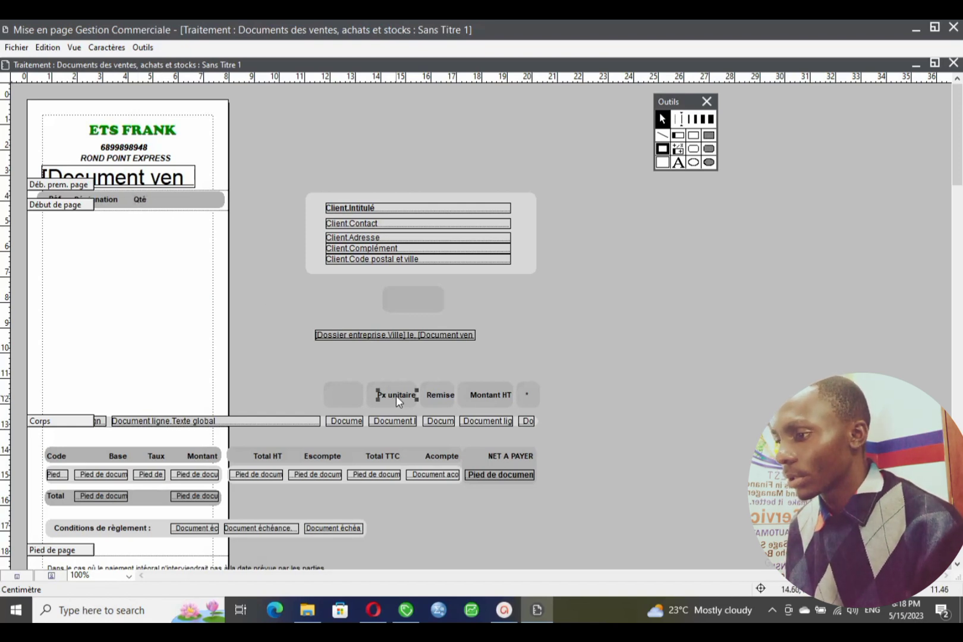
# - Move Px unitaire into the header line, shorten it to Pu, and place it beside Qté
pyautogui.moveTo(396, 394); pyautogui.dragTo(303, 325)
pyautogui.click(663, 122)
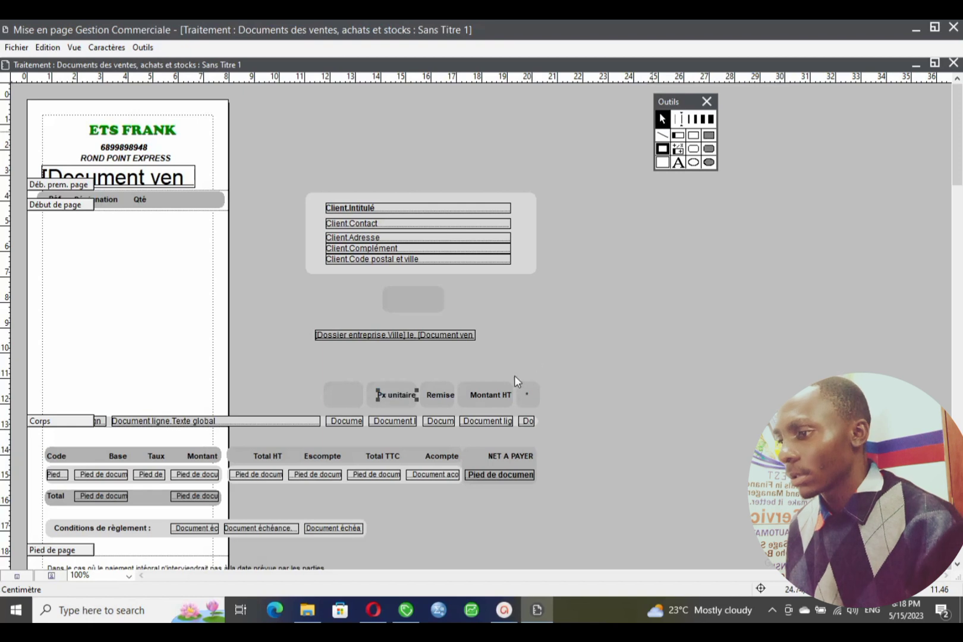
pyautogui.moveTo(407, 391); pyautogui.dragTo(189, 202)
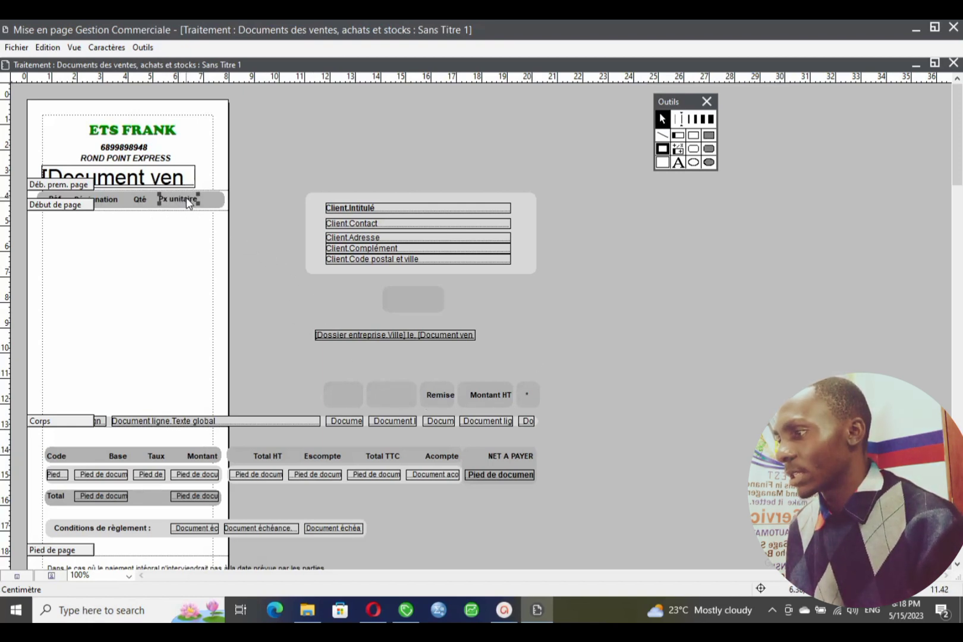
pyautogui.doubleClick(189, 202)
pyautogui.press('BackSpace')
pyautogui.press('BackSpace')
pyautogui.press('BackSpace')
pyautogui.press('BackSpace')
pyautogui.press('BackSpace')
pyautogui.press('BackSpace')
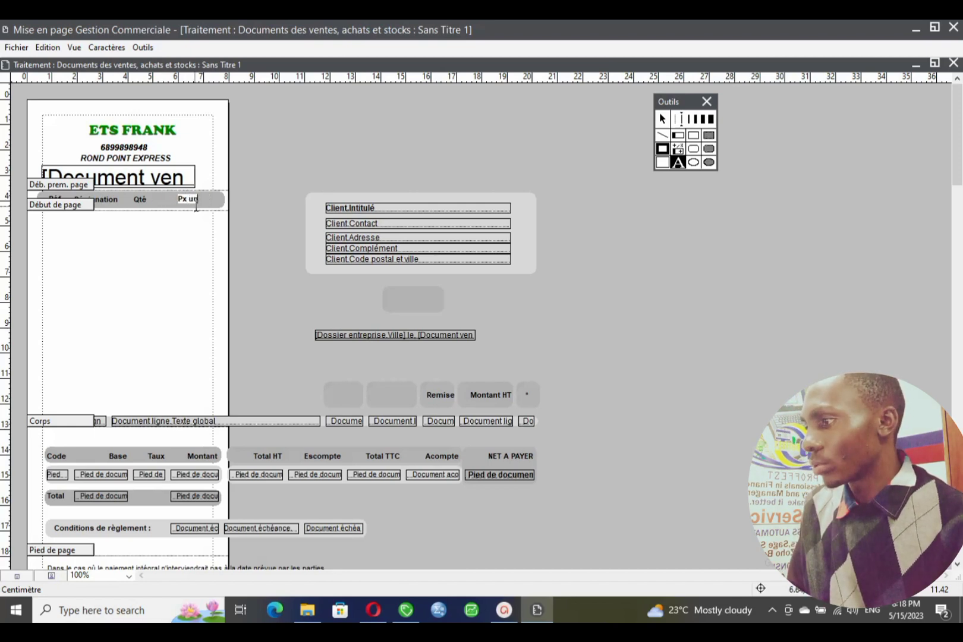
pyautogui.press('BackSpace')
pyautogui.press('BackSpace')
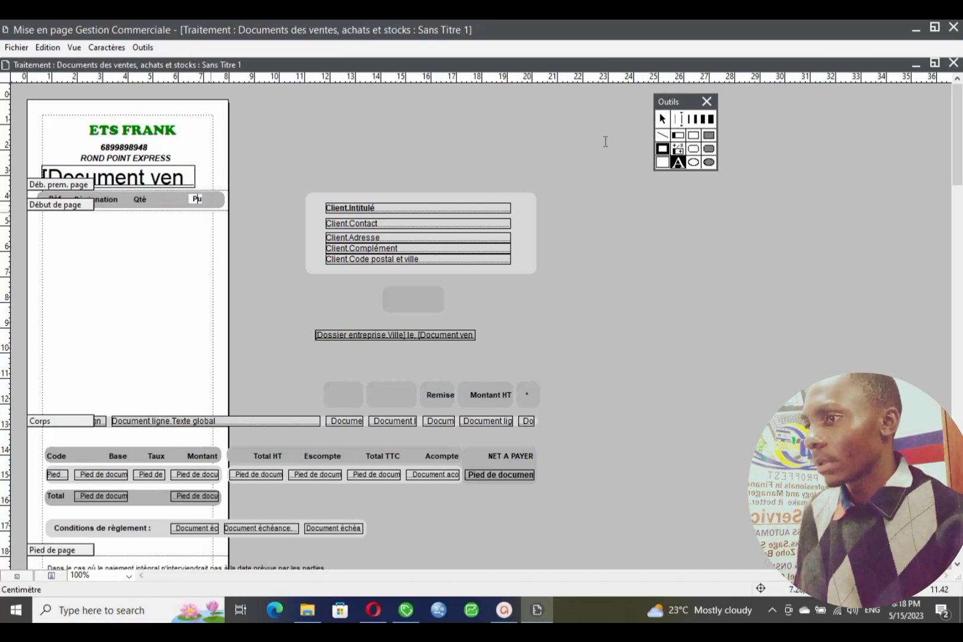
pyautogui.click(662, 119)
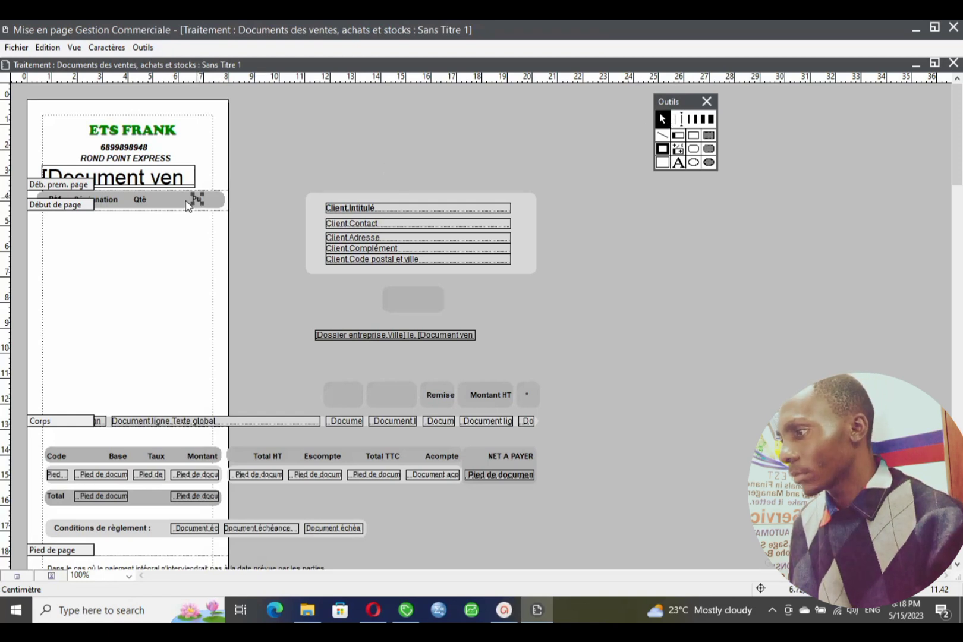
pyautogui.moveTo(197, 200); pyautogui.dragTo(166, 202)
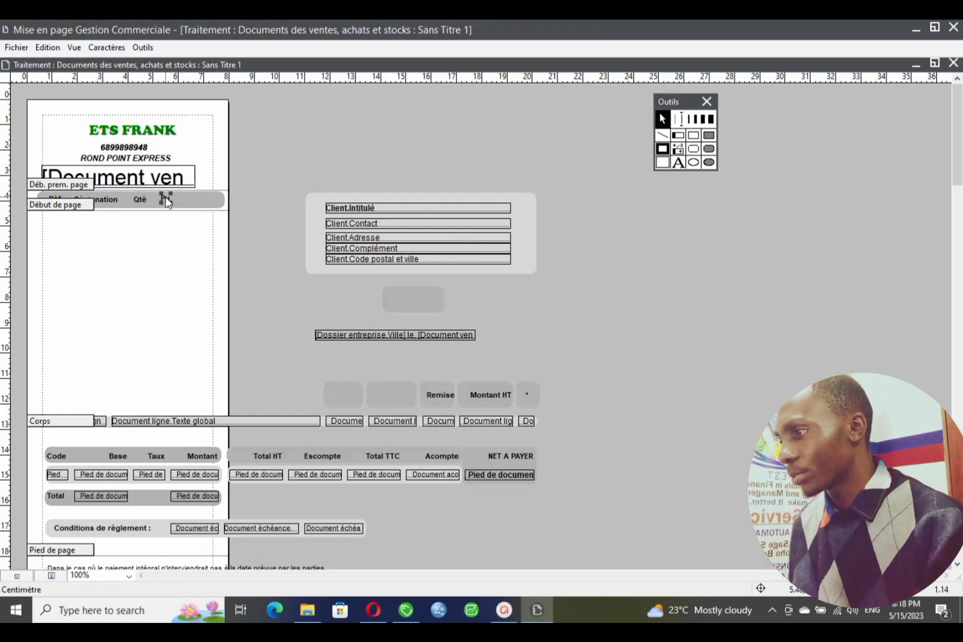
# - Move Montant HT into the header line and nudge the body band boundary
pyautogui.moveTo(491, 396); pyautogui.dragTo(164, 203)
pyautogui.click(167, 197)
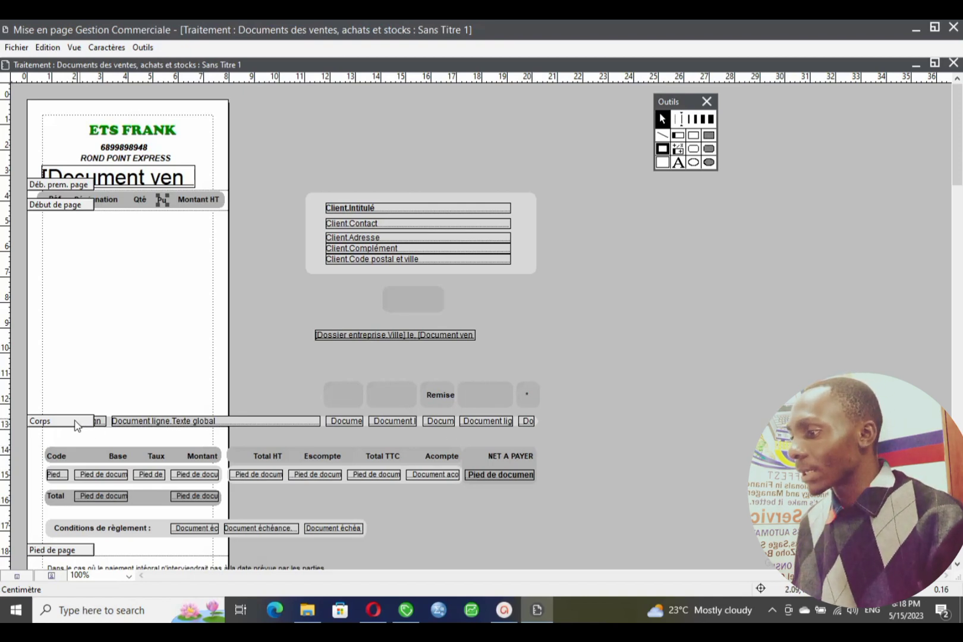
pyautogui.moveTo(76, 422); pyautogui.dragTo(80, 435)
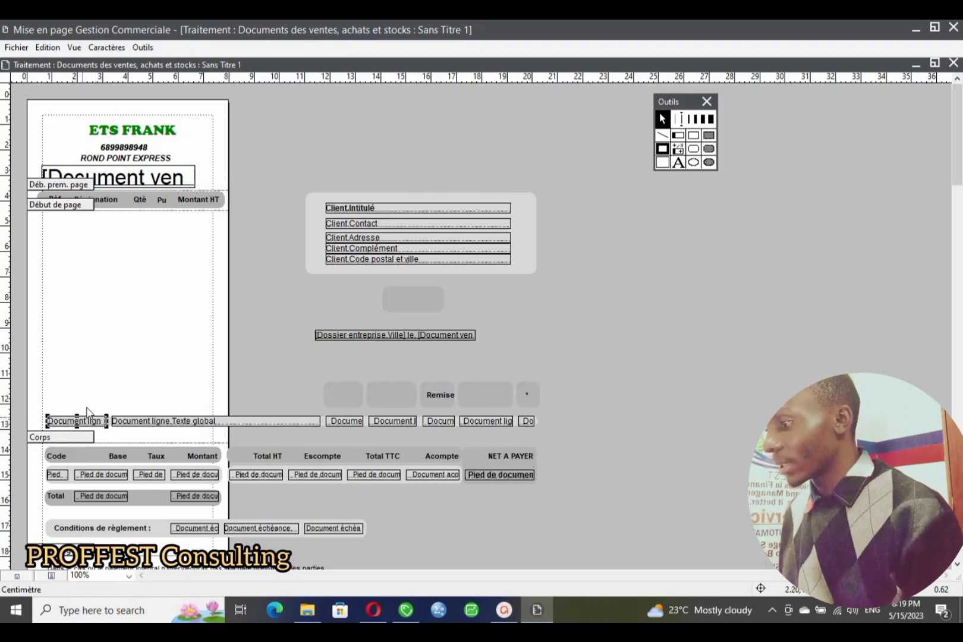
# - Confirm the line field shows Référence article, move it under Réf, and shrink the page-start band to fit
pyautogui.moveTo(83, 423)
pyautogui.mouseDown()
pyautogui.moveTo(100, 385)
pyautogui.moveTo(87, 424)
pyautogui.mouseUp()
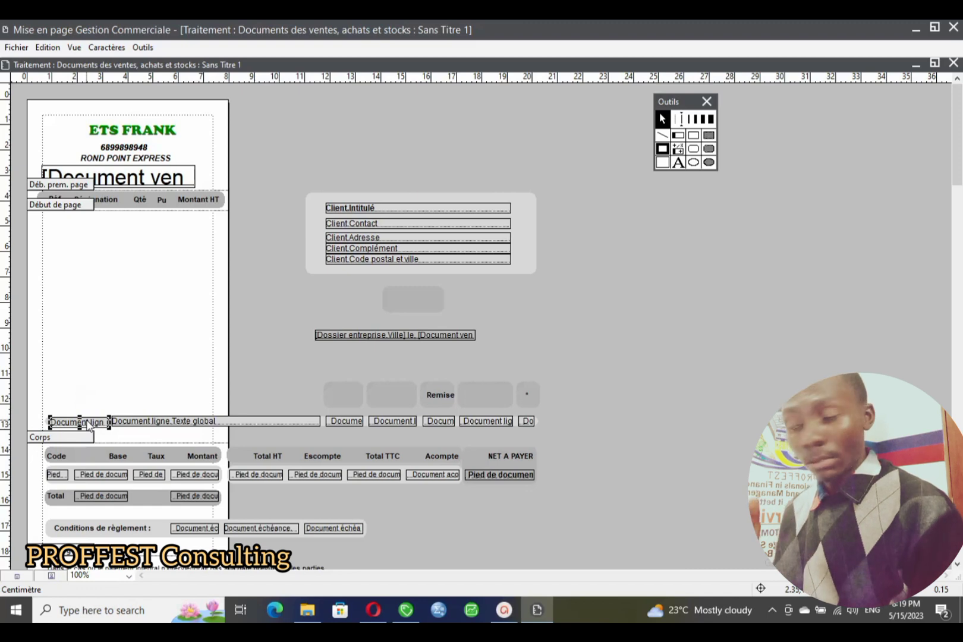
pyautogui.doubleClick(87, 422)
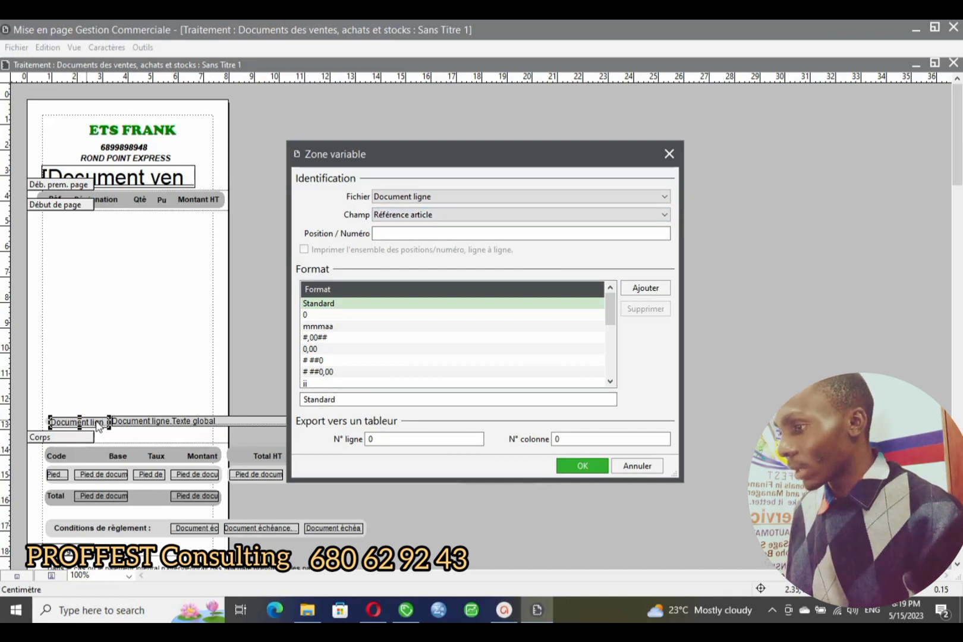
pyautogui.click(664, 216)
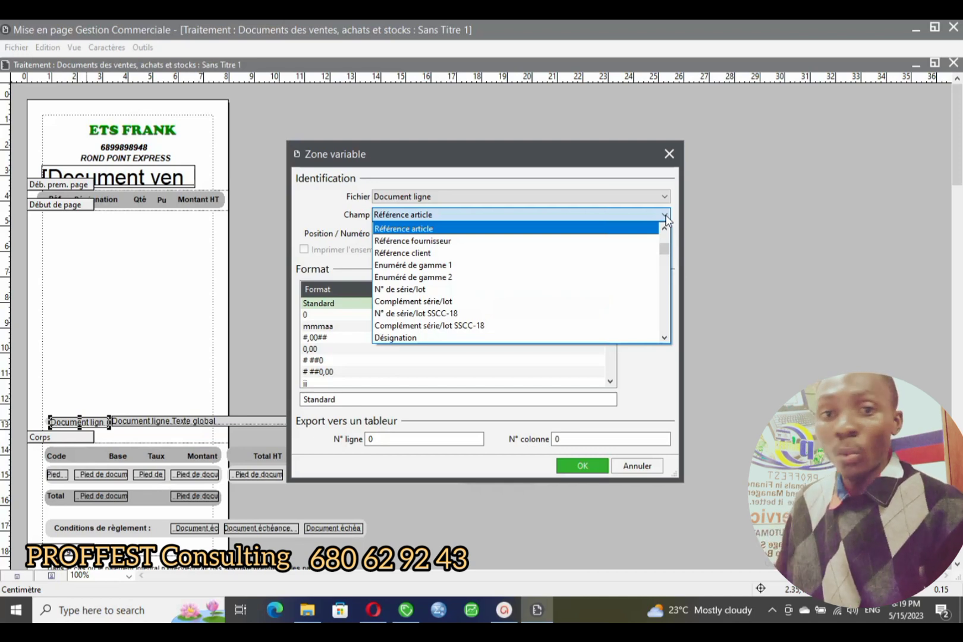
pyautogui.click(666, 217)
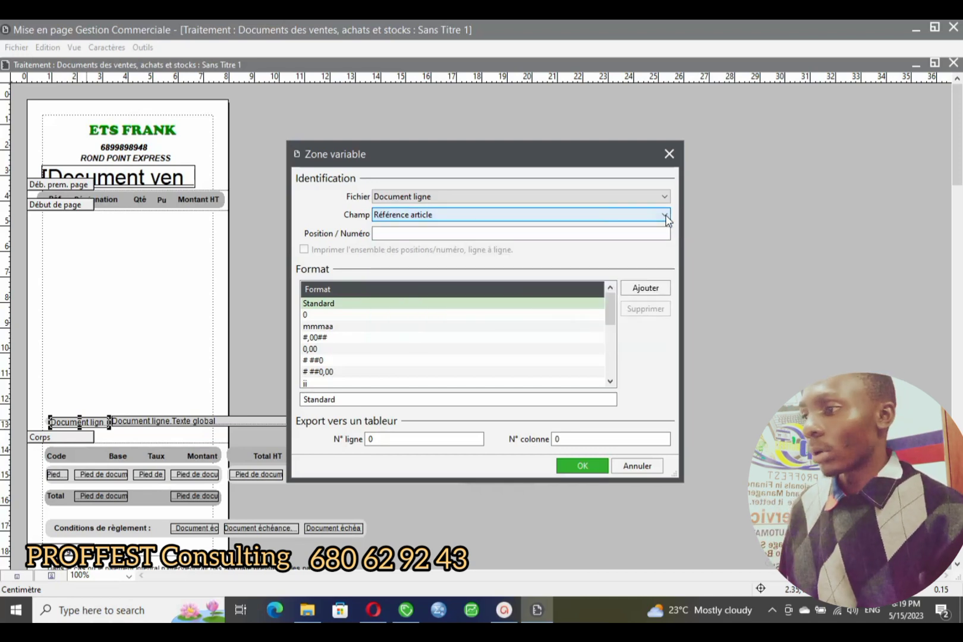
pyautogui.click(669, 154)
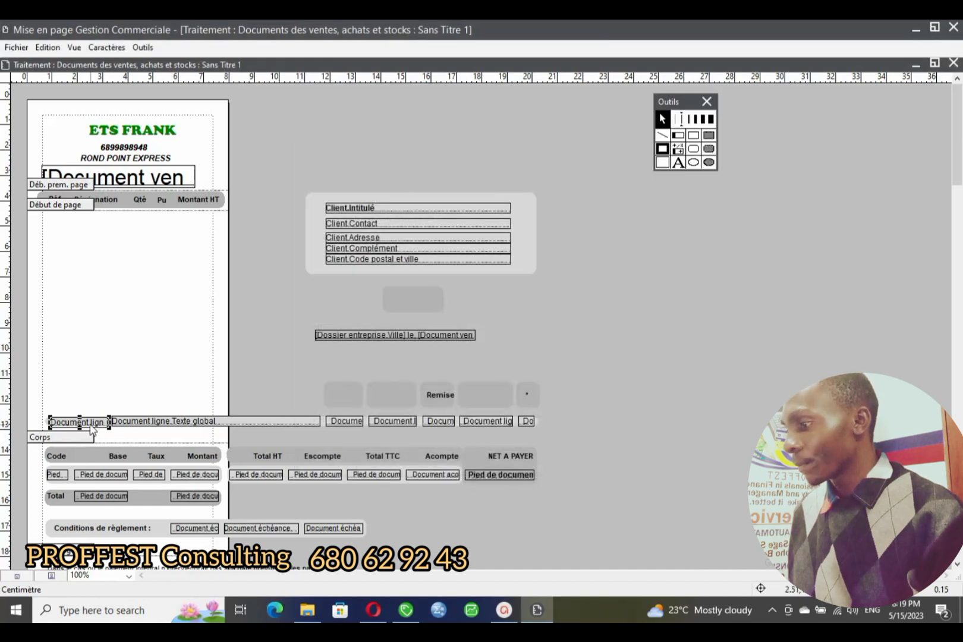
pyautogui.moveTo(92, 423); pyautogui.dragTo(66, 218)
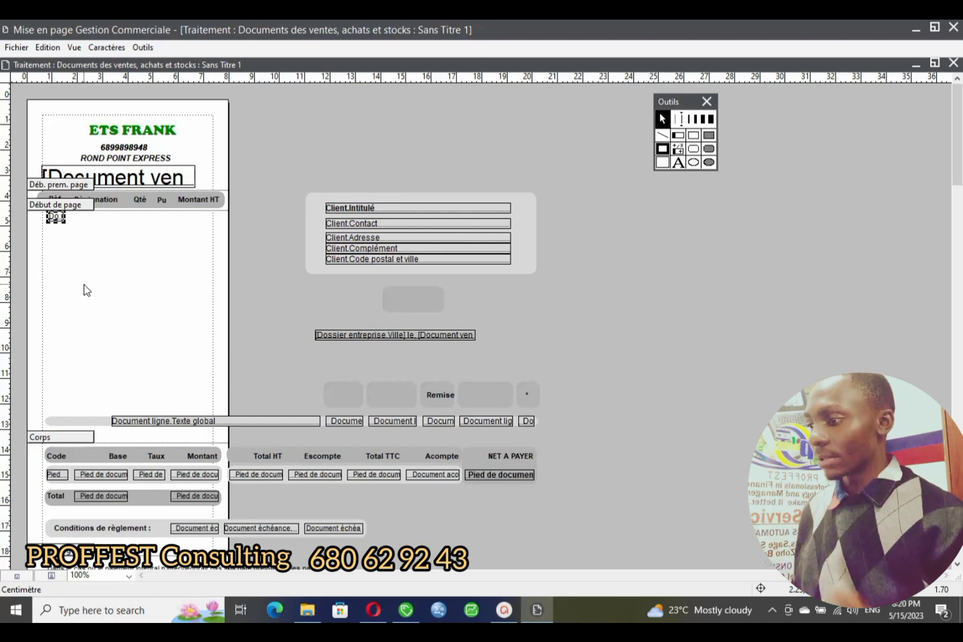
pyautogui.moveTo(36, 440); pyautogui.dragTo(51, 240)
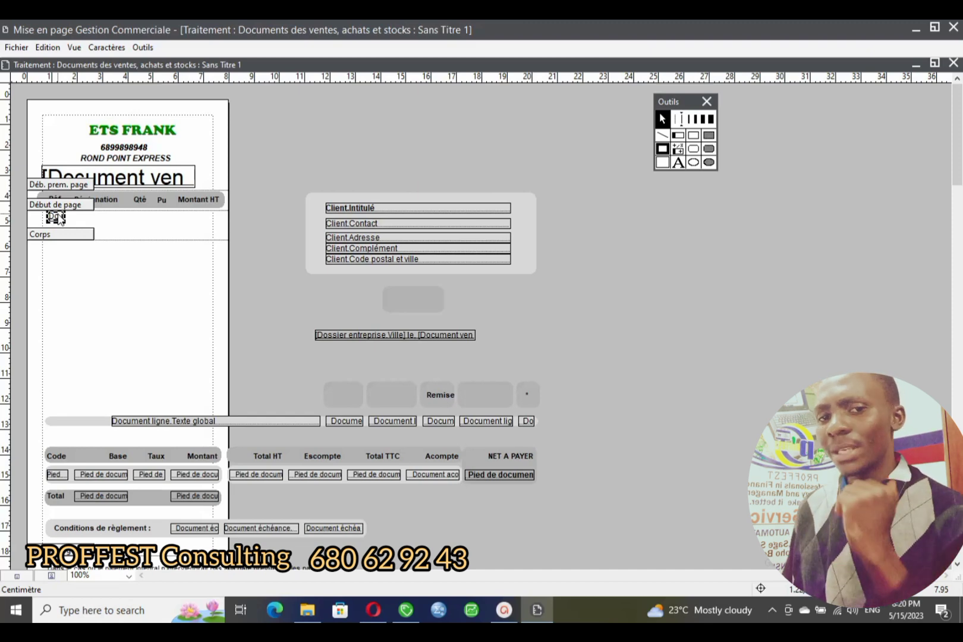
# - Move the Document ligne.Texte global field beside the reference field and narrow it
pyautogui.doubleClick(156, 424)
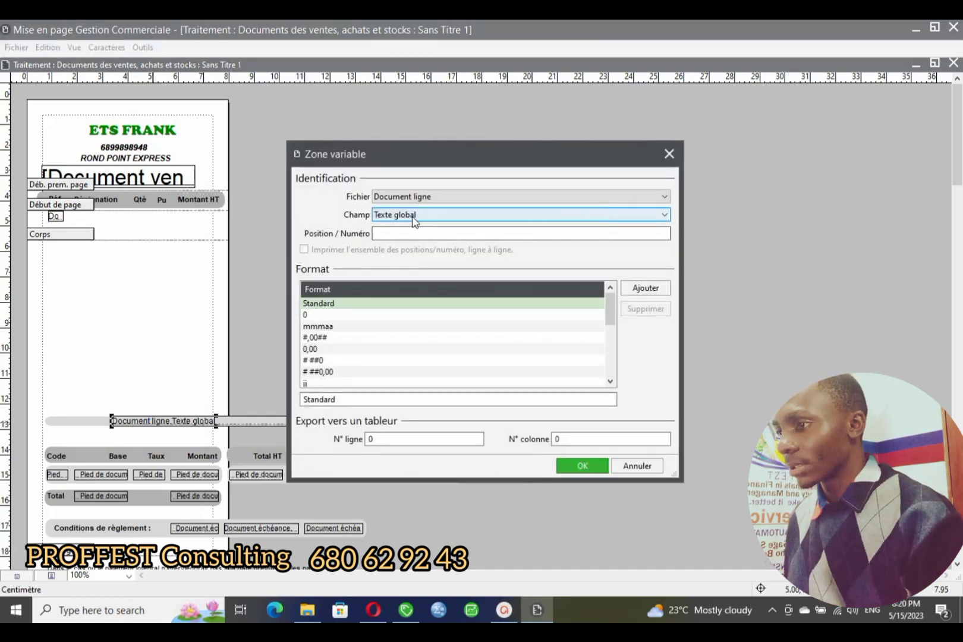
pyautogui.click(669, 154)
pyautogui.moveTo(178, 428); pyautogui.dragTo(143, 224)
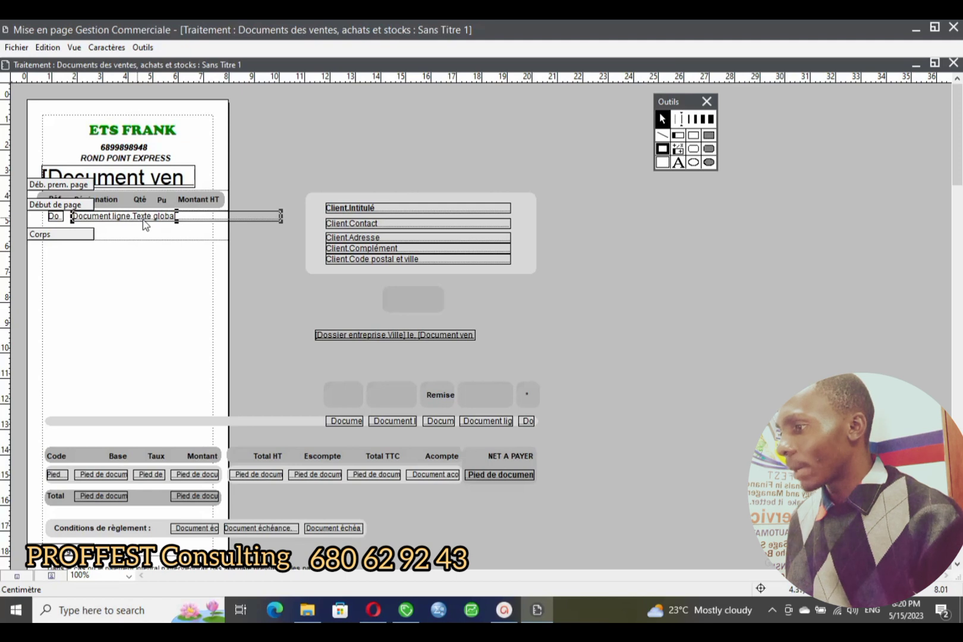
pyautogui.moveTo(268, 214); pyautogui.dragTo(119, 216)
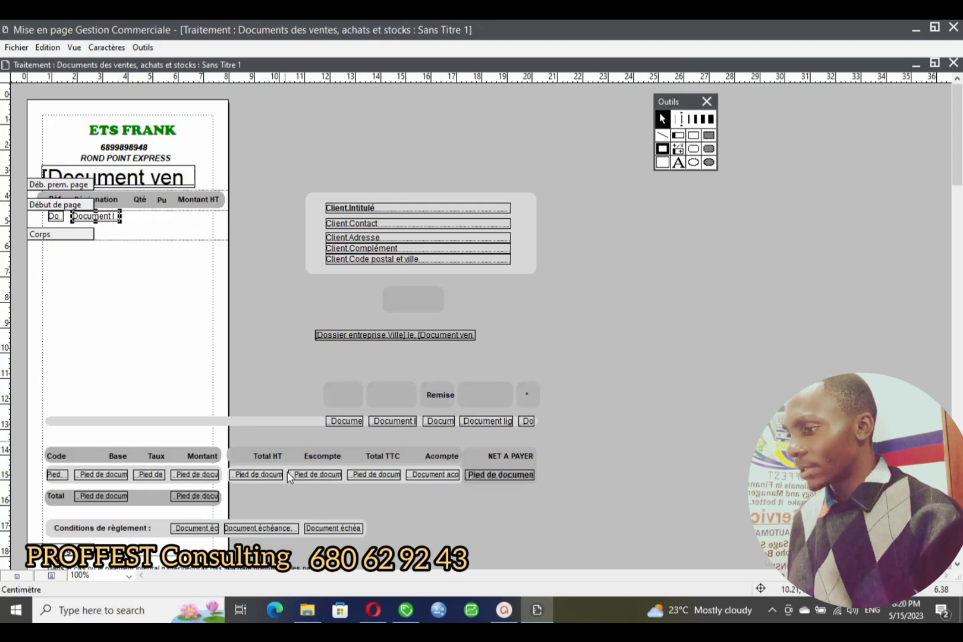
# - Confirm the Quantité line field and align it under the Qté heading
pyautogui.doubleClick(357, 420)
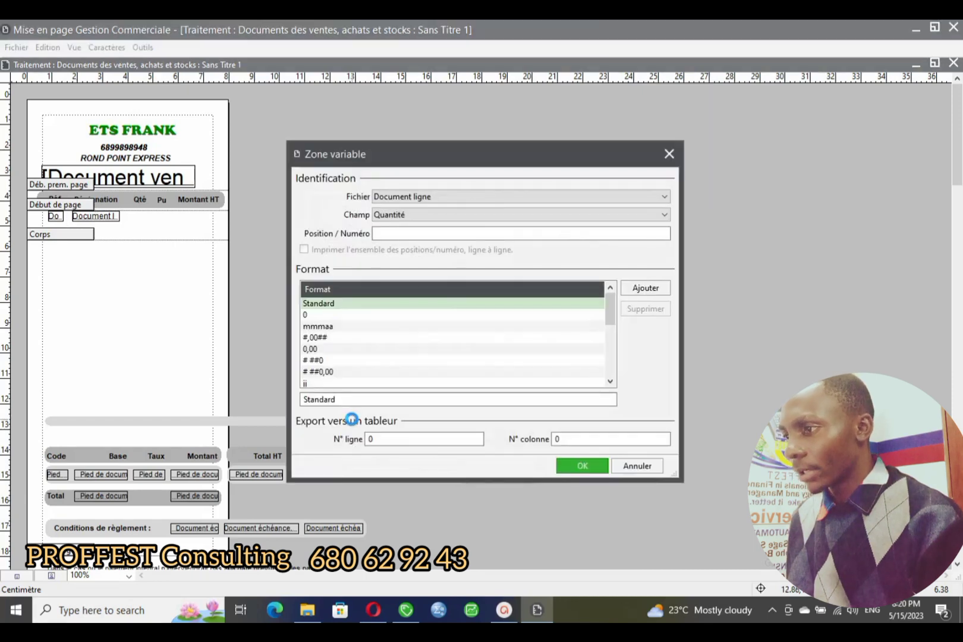
pyautogui.click(665, 215)
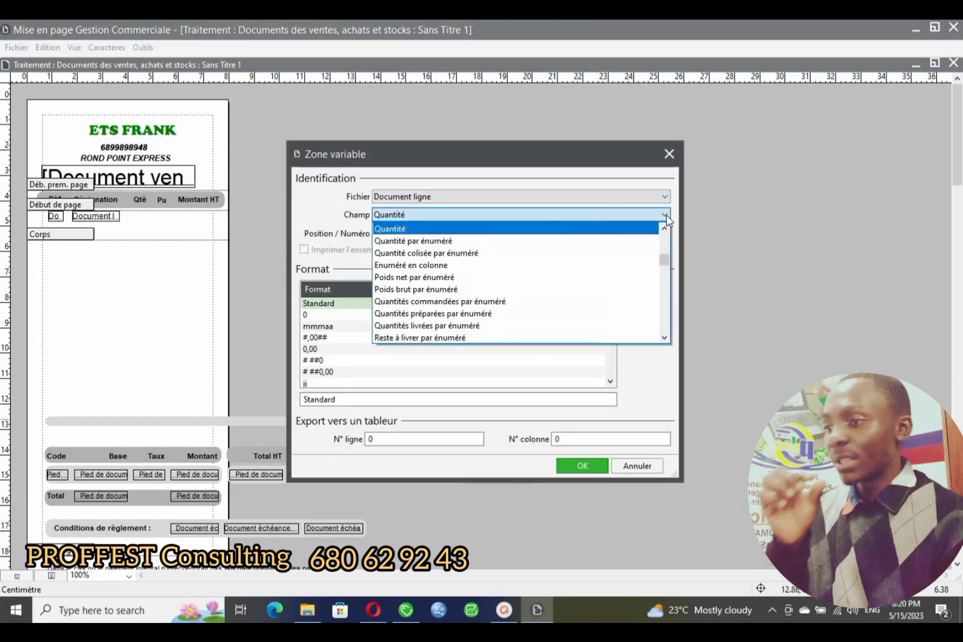
pyautogui.click(665, 215)
pyautogui.click(668, 155)
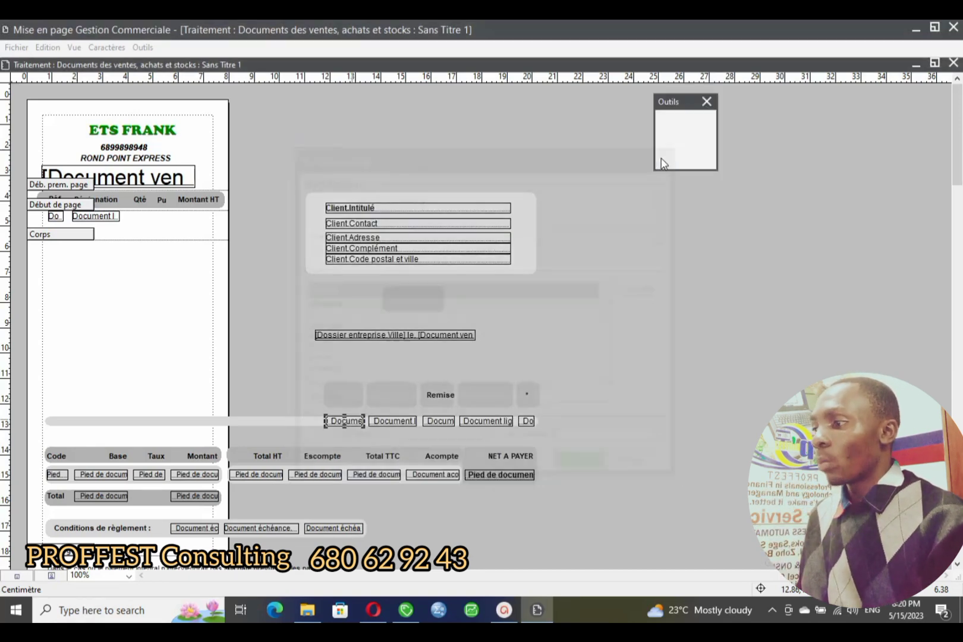
pyautogui.moveTo(358, 422); pyautogui.dragTo(160, 223)
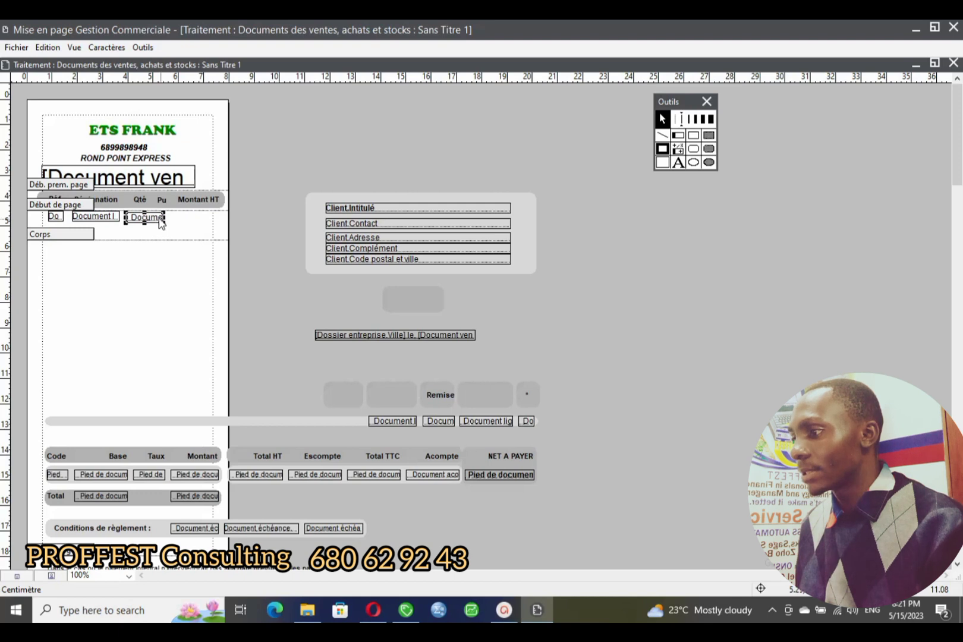
pyautogui.moveTo(159, 219); pyautogui.dragTo(150, 218)
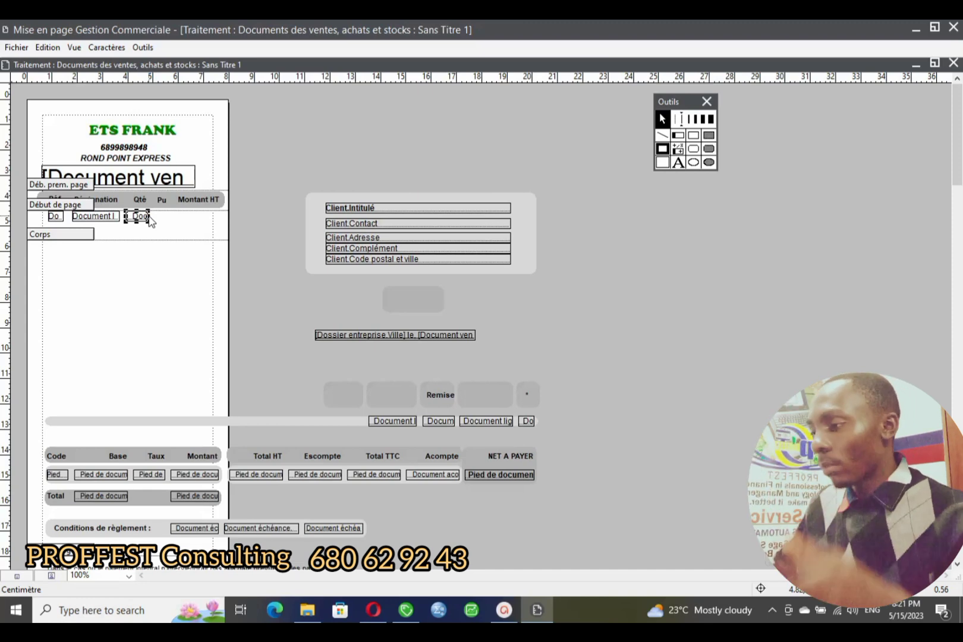
# - Place the unit price field under Pu and the amount field under Montant HT, then raise the Corps band
pyautogui.doubleClick(393, 421)
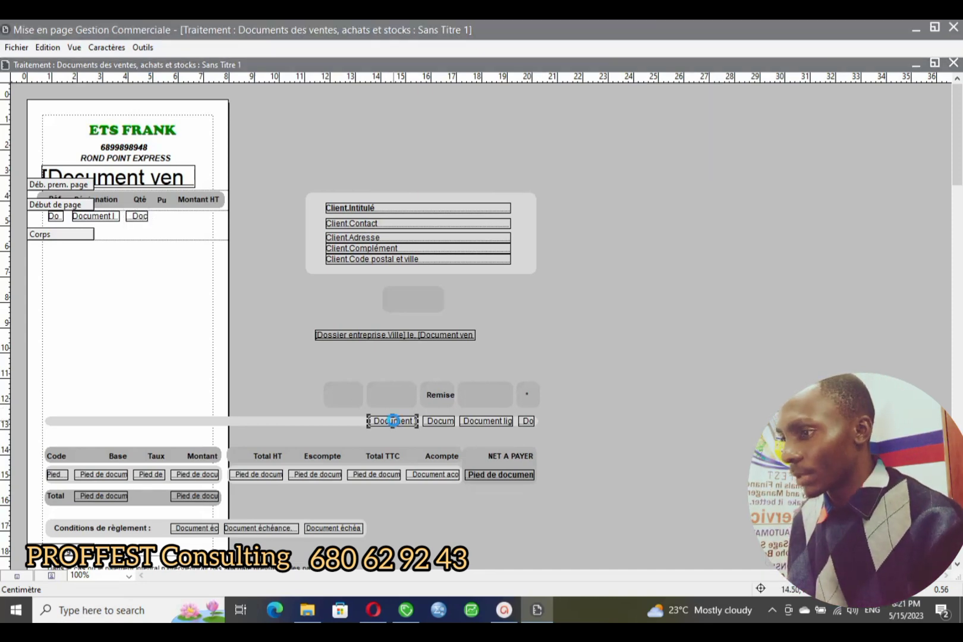
pyautogui.click(668, 154)
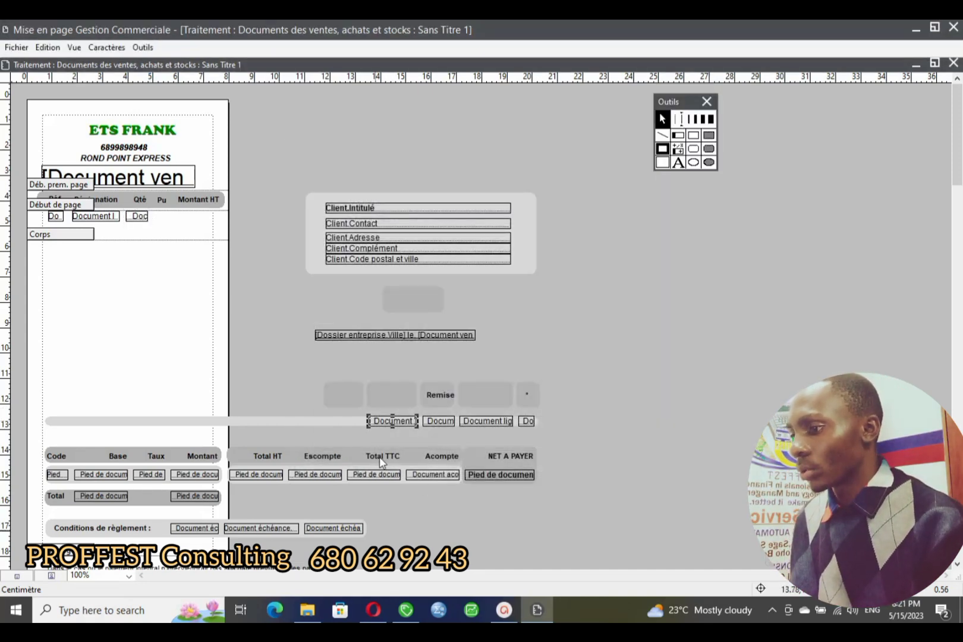
pyautogui.moveTo(397, 421); pyautogui.dragTo(183, 222)
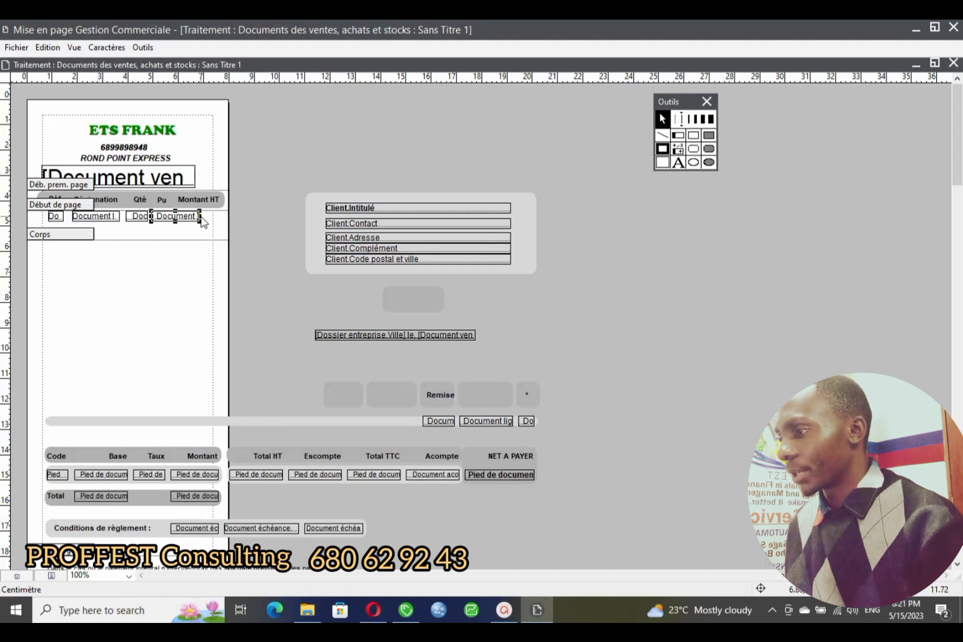
pyautogui.moveTo(201, 218); pyautogui.dragTo(183, 221)
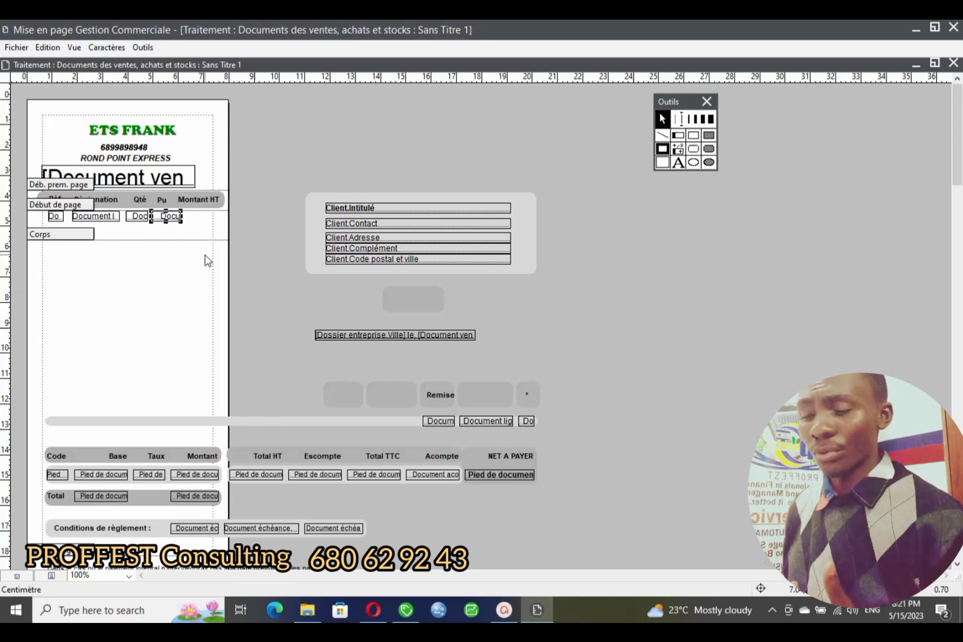
pyautogui.moveTo(490, 424); pyautogui.dragTo(216, 220)
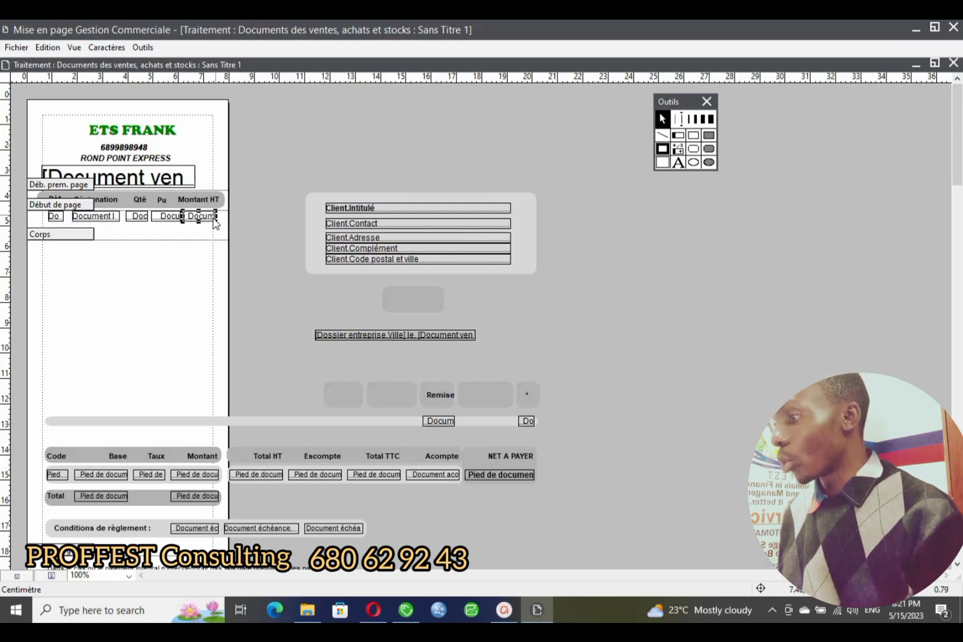
pyautogui.moveTo(45, 233)
pyautogui.mouseDown()
pyautogui.moveTo(41, 217)
pyautogui.moveTo(46, 225)
pyautogui.mouseUp()
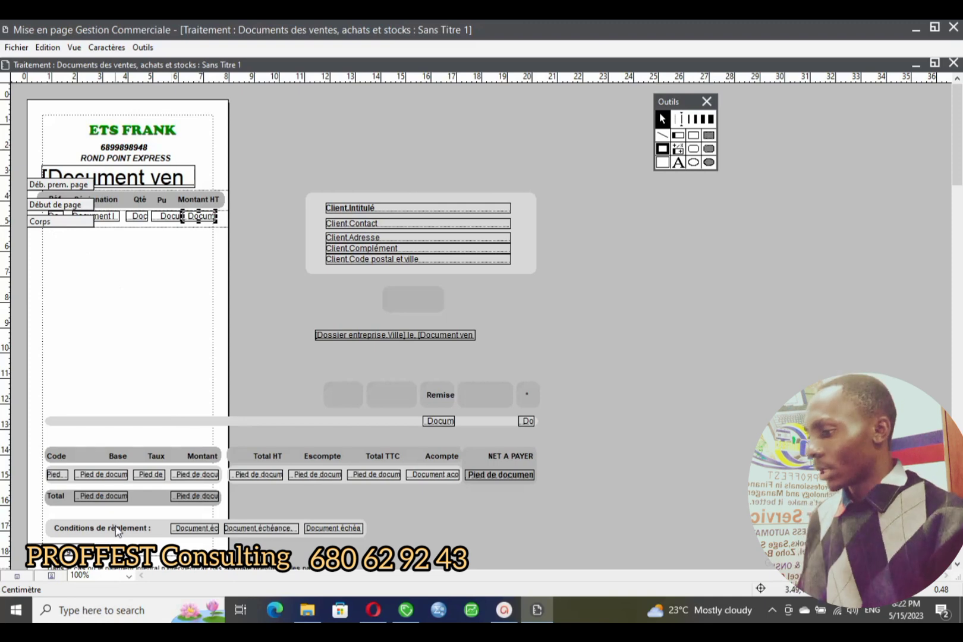
# - Bring the NET A PAYER label up to just below the line row
pyautogui.scroll(-2, 119, 529)
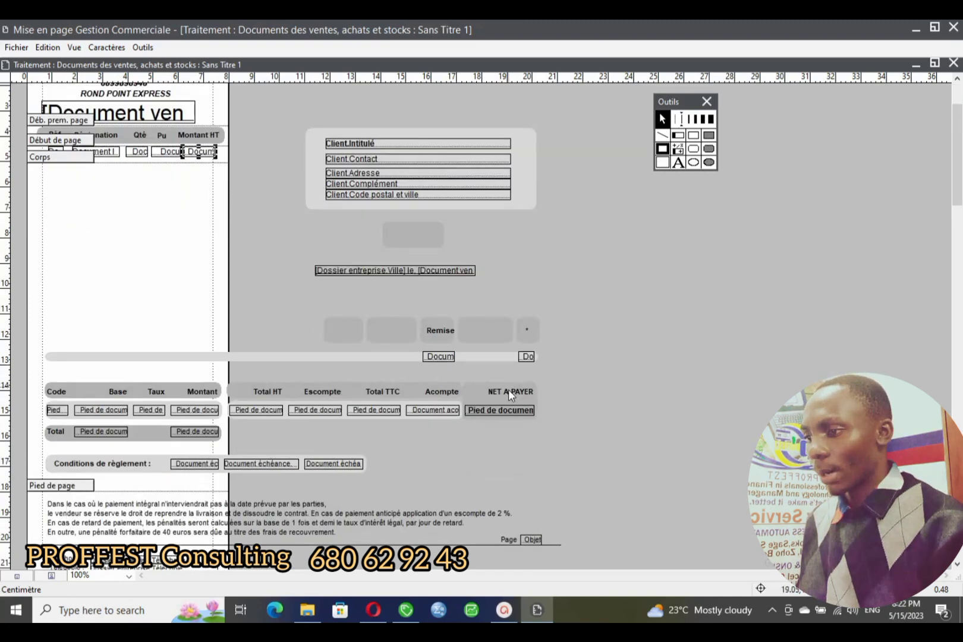
pyautogui.moveTo(508, 390); pyautogui.dragTo(162, 232)
pyautogui.moveTo(95, 205); pyautogui.dragTo(68, 189)
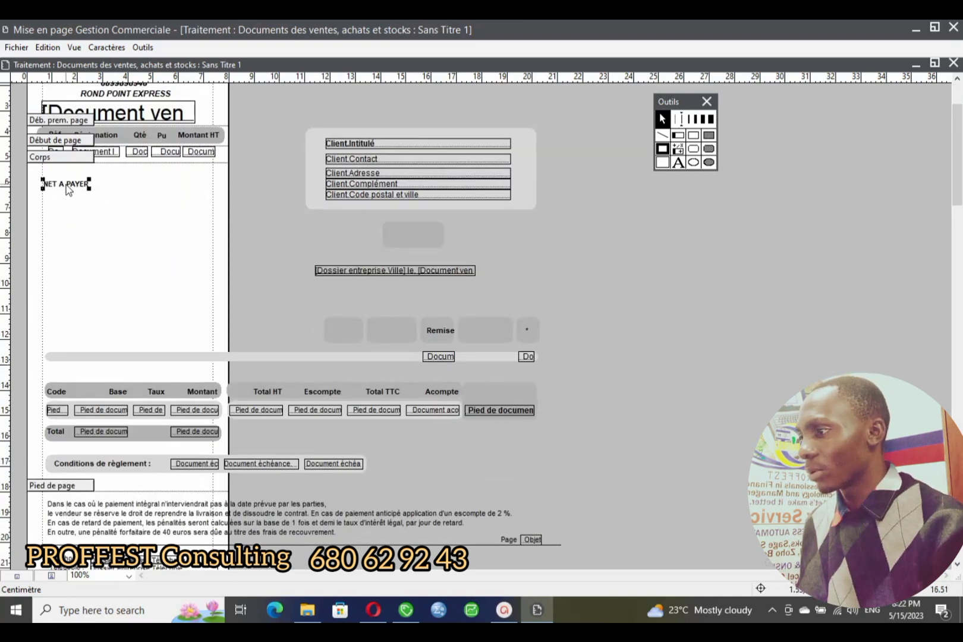
# - Place the Net à payer amount field beside its label and raise the Pied de page band beneath
pyautogui.click(513, 410)
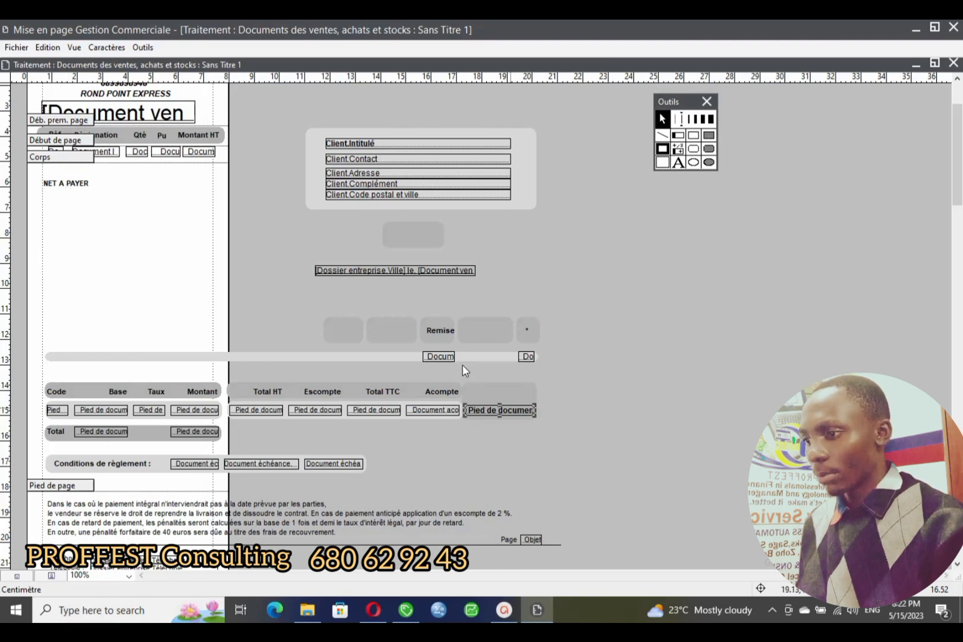
pyautogui.moveTo(513, 411); pyautogui.dragTo(221, 256)
pyautogui.moveTo(163, 226); pyautogui.dragTo(160, 192)
pyautogui.doubleClick(160, 192)
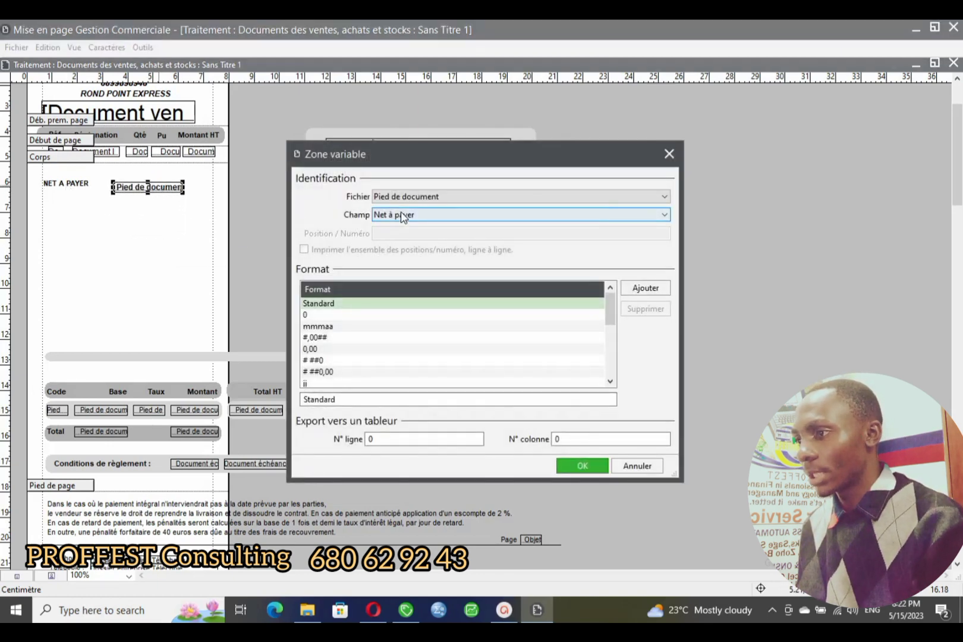
pyautogui.click(669, 154)
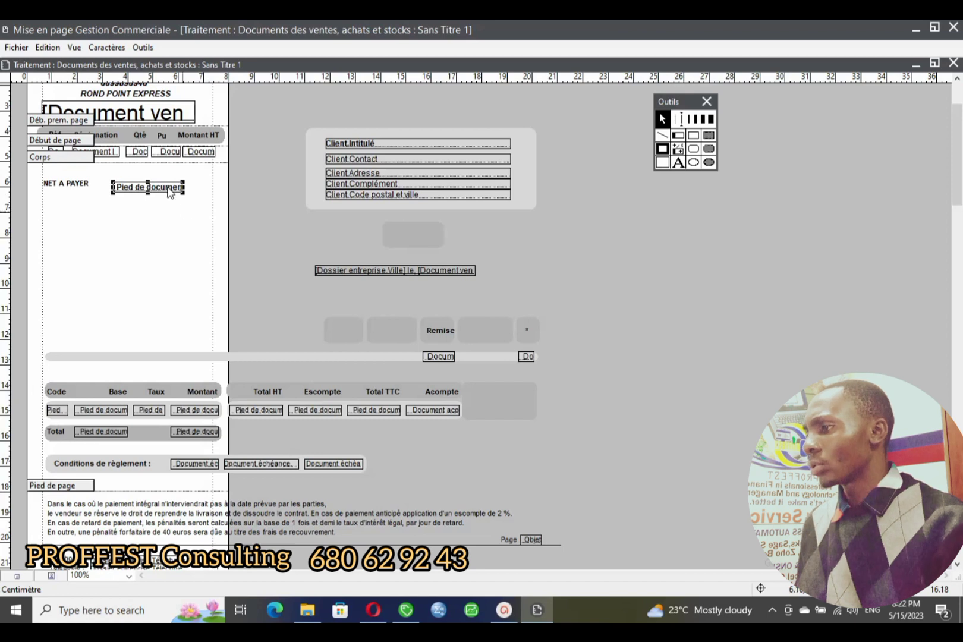
pyautogui.moveTo(168, 188); pyautogui.dragTo(165, 184)
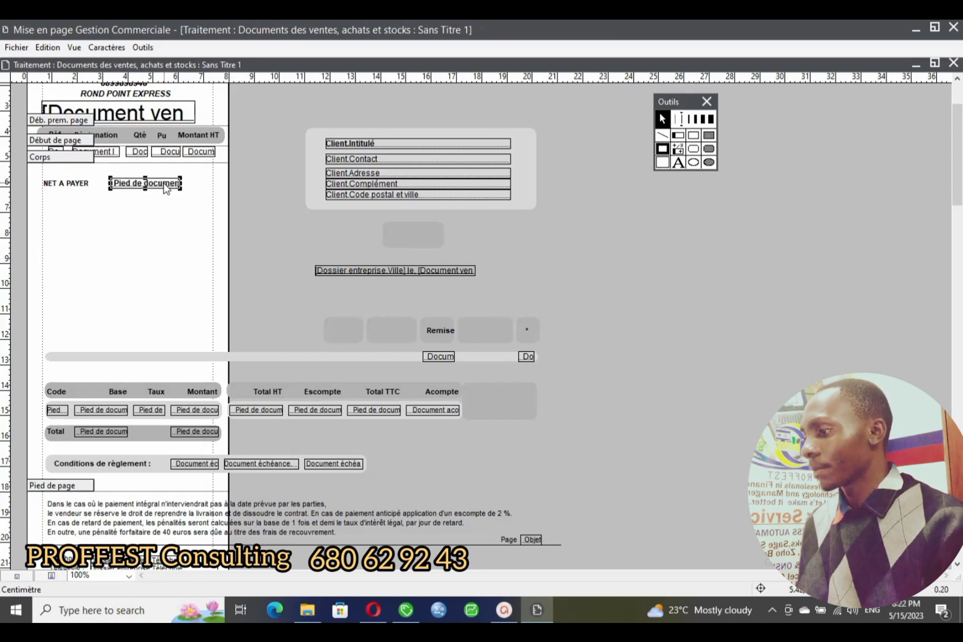
pyautogui.moveTo(34, 305); pyautogui.dragTo(59, 205)
pyautogui.scroll(2, 59, 238)
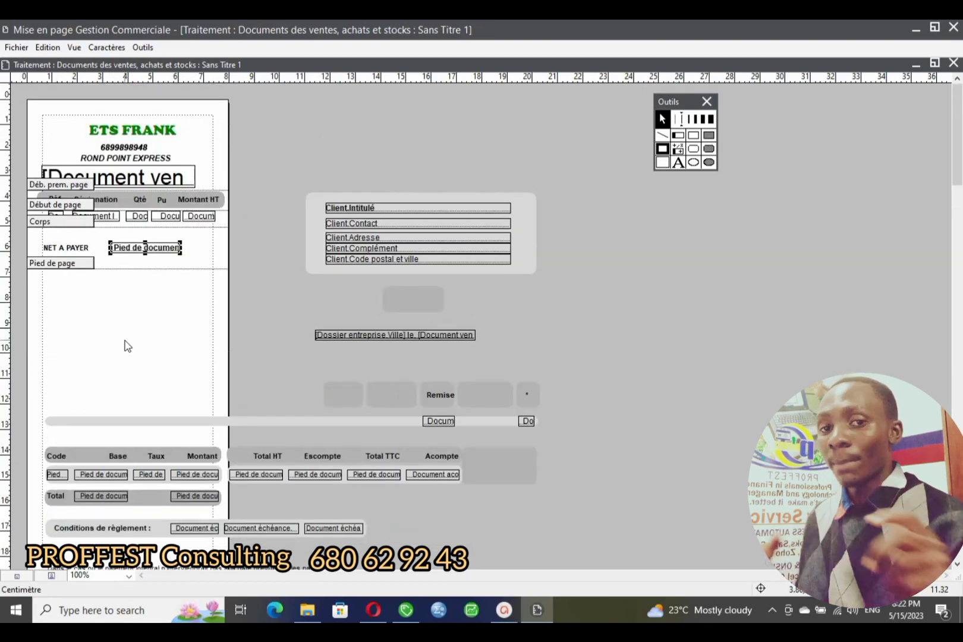
# - Raise the Bas de page band from the page bottom to sit just under Pied de page
pyautogui.scroll(-6, 122, 413)
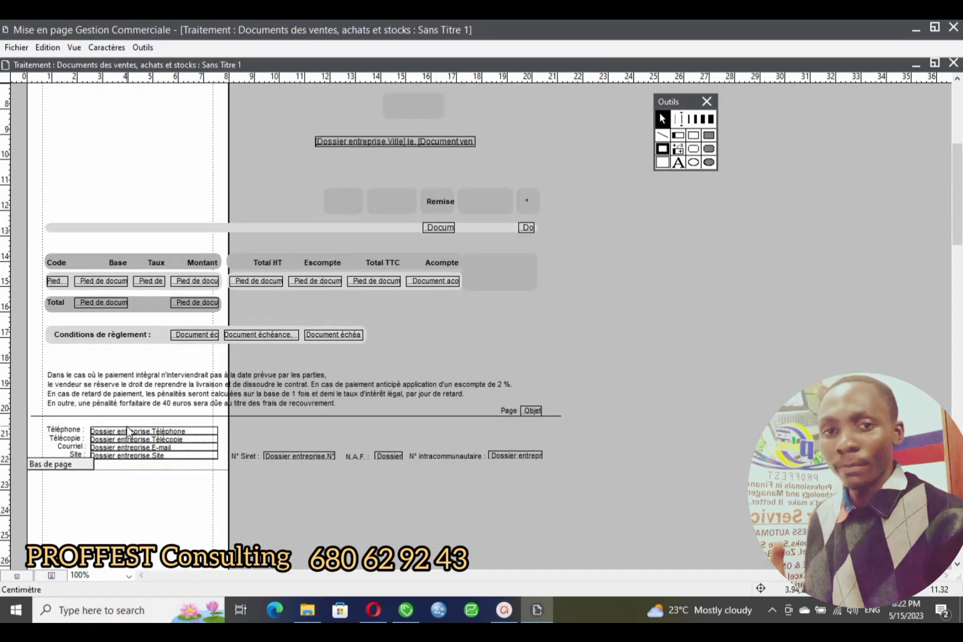
pyautogui.scroll(6, 129, 432)
pyautogui.scroll(-4, 127, 427)
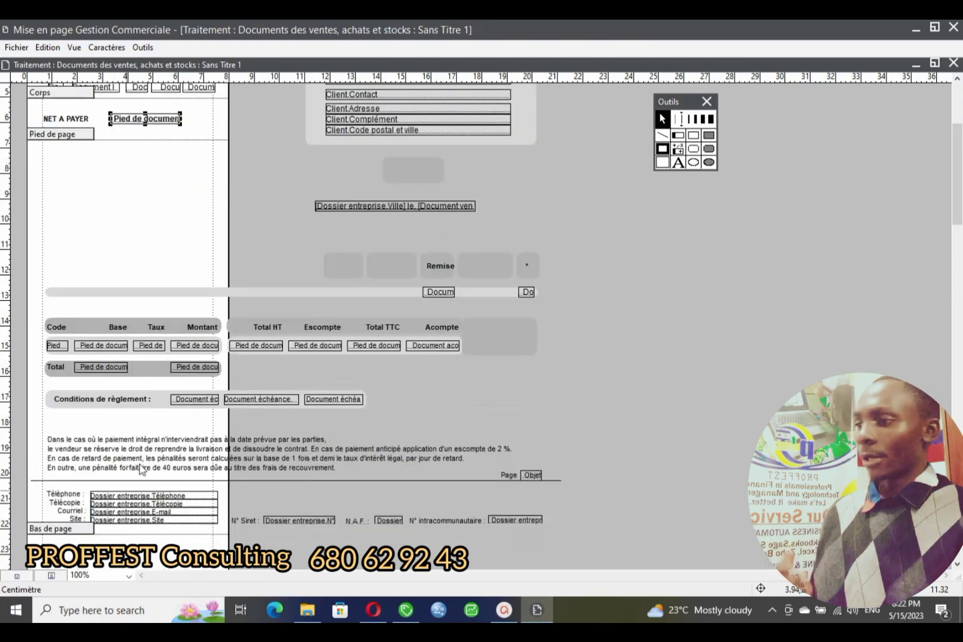
pyautogui.scroll(4, 144, 473)
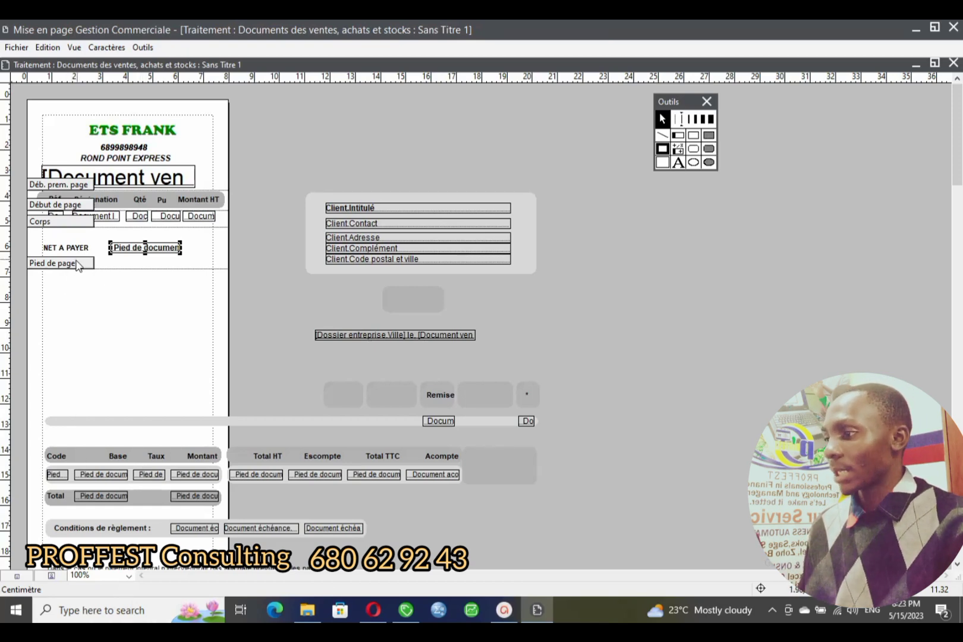
pyautogui.moveTo(76, 269); pyautogui.dragTo(76, 267)
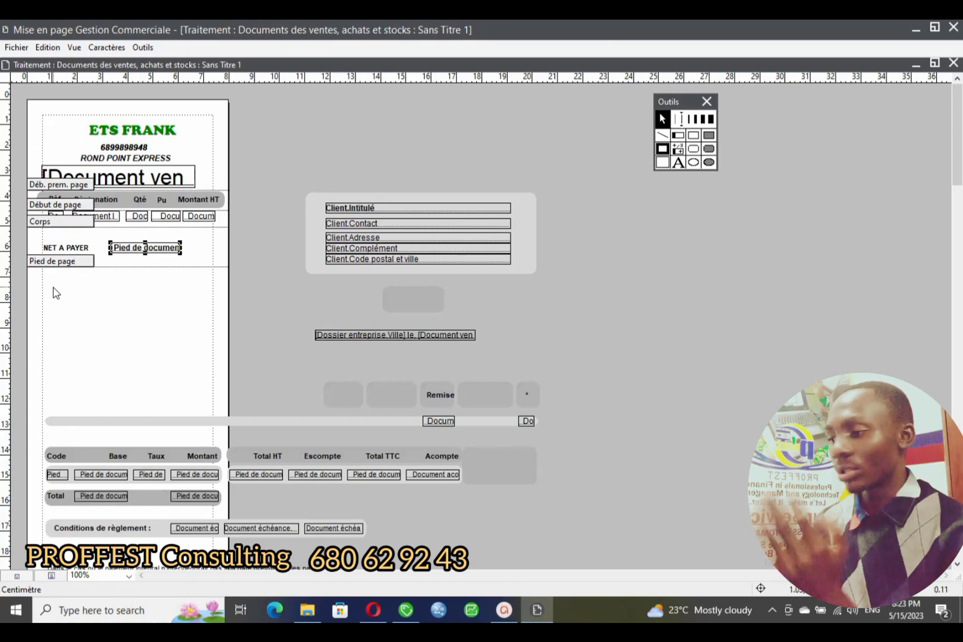
pyautogui.scroll(-2, 116, 334)
pyautogui.scroll(-2, 116, 334)
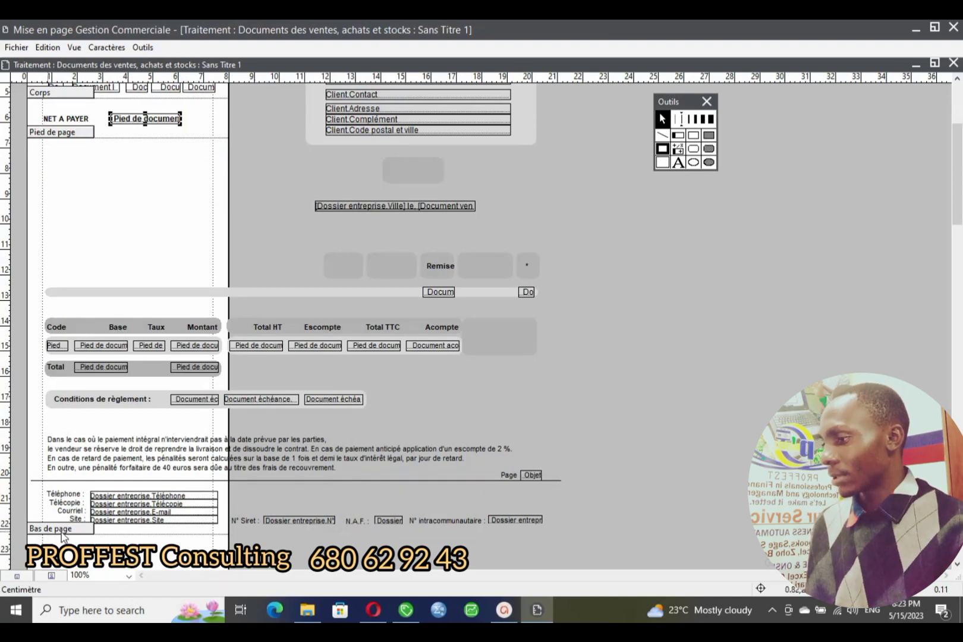
pyautogui.moveTo(65, 534); pyautogui.dragTo(71, 159)
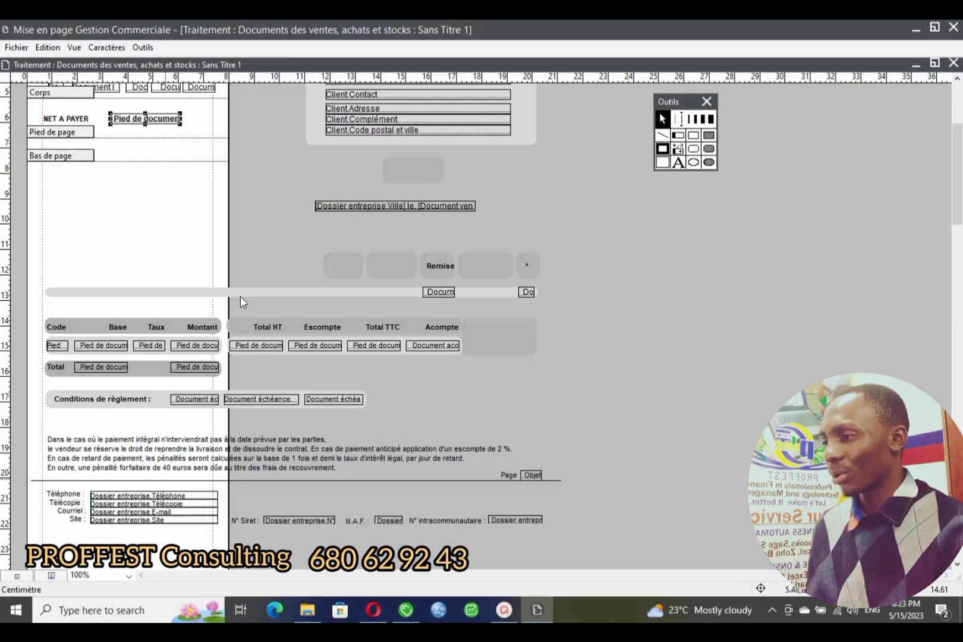
pyautogui.scroll(3, 241, 291)
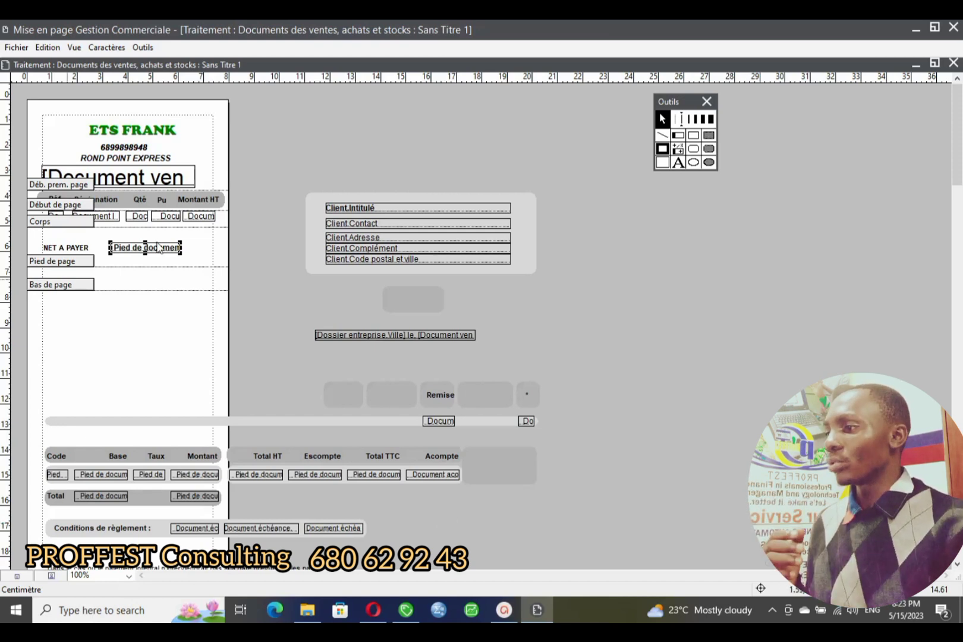
# - Bind the footer field under Escompte to Document achat entête's Date document field and close its settings
pyautogui.click(167, 217)
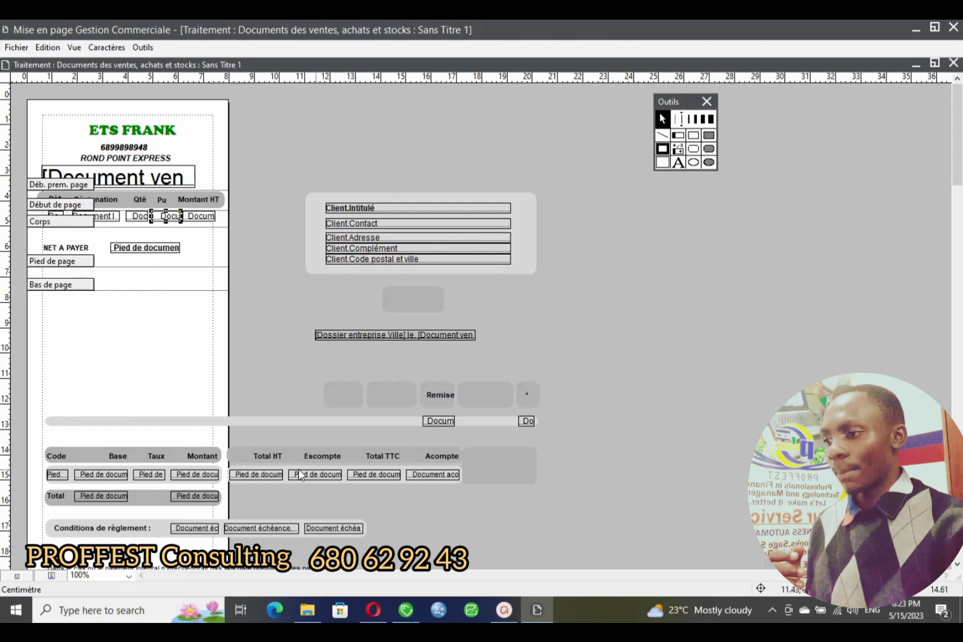
pyautogui.moveTo(300, 474); pyautogui.dragTo(313, 478)
pyautogui.doubleClick(314, 477)
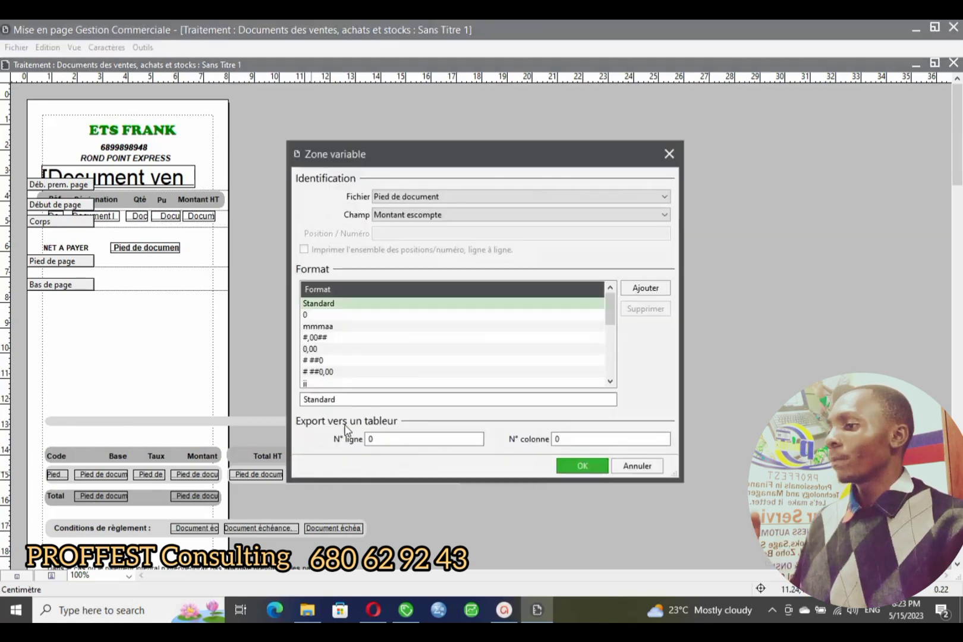
pyautogui.click(665, 200)
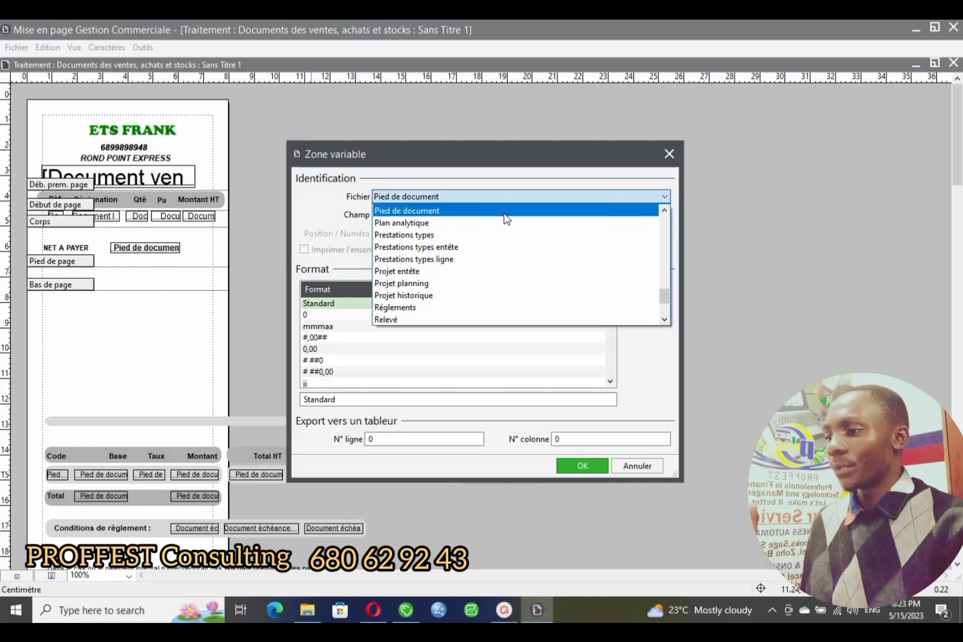
pyautogui.moveTo(664, 299); pyautogui.dragTo(664, 248)
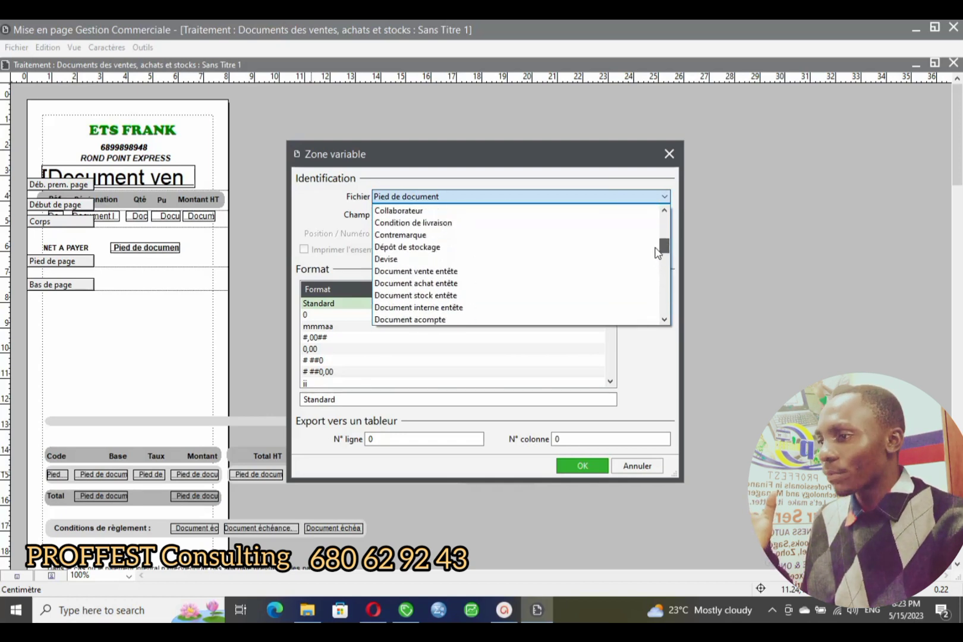
pyautogui.click(483, 283)
pyautogui.click(664, 215)
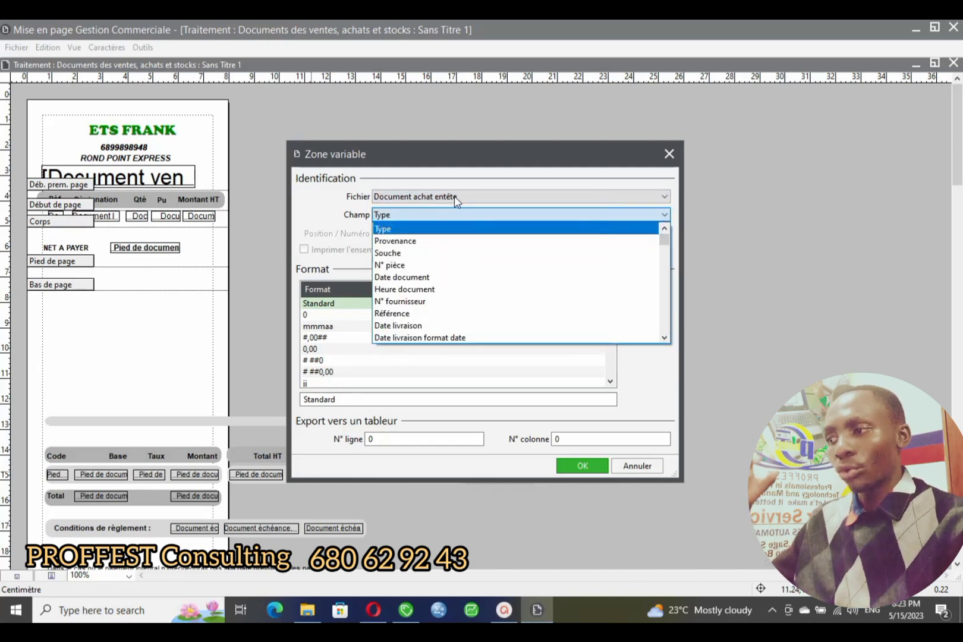
pyautogui.click(422, 277)
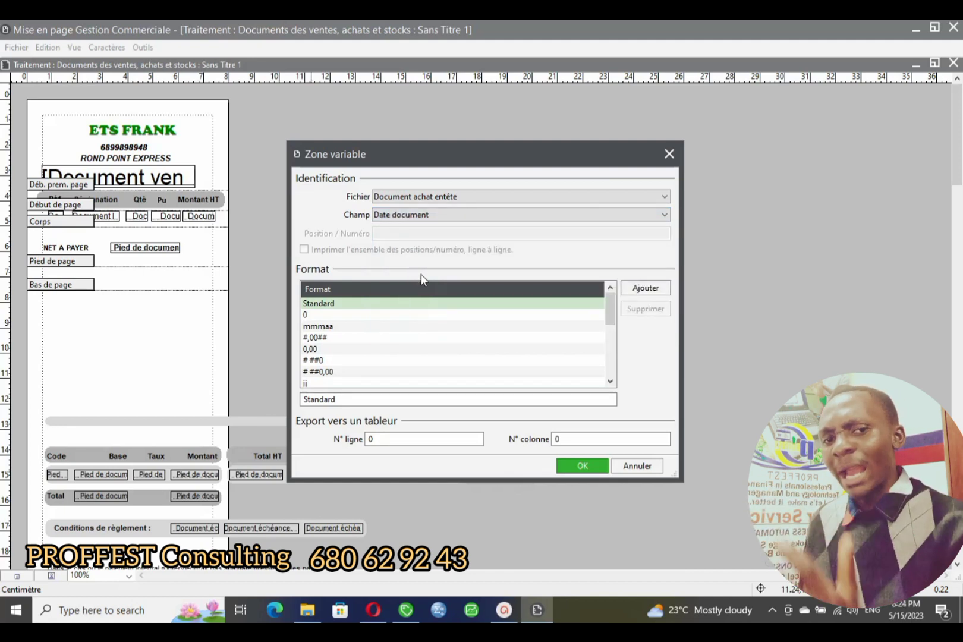
pyautogui.click(669, 155)
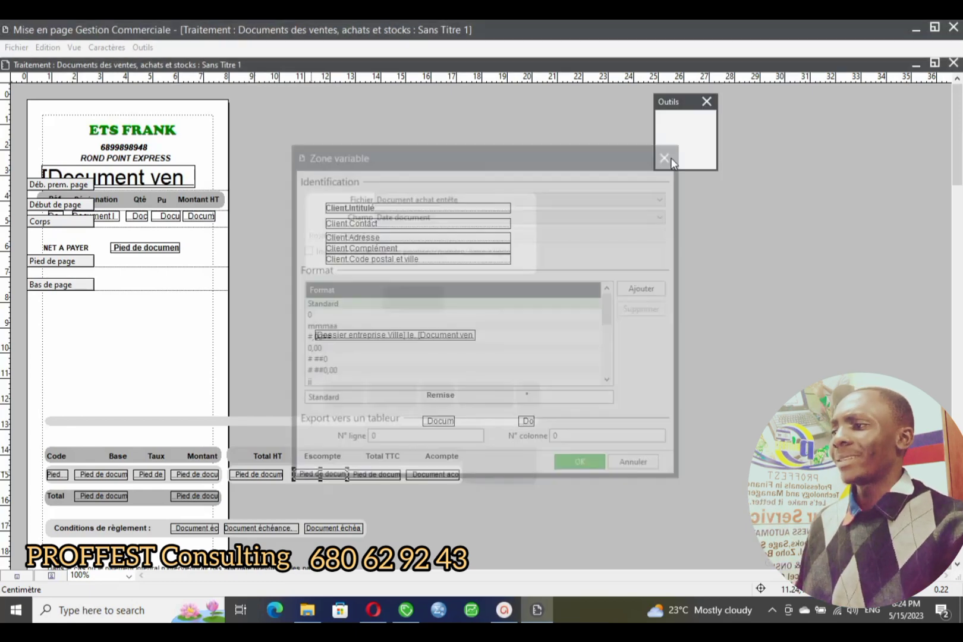
# - Marquee-select the header fields at the top of the page, then clear the selection
pyautogui.scroll(-3, 402, 403)
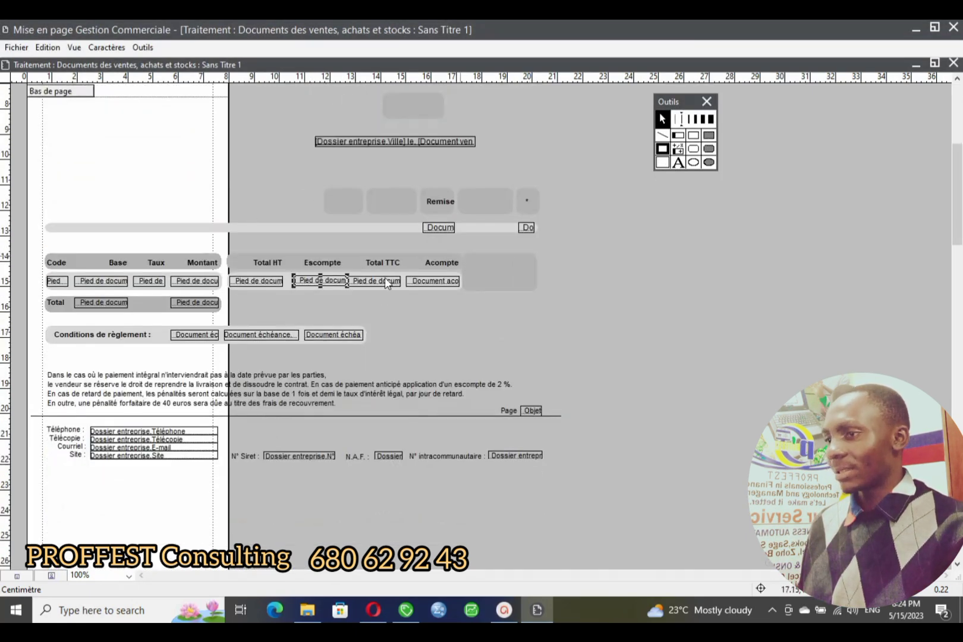
pyautogui.scroll(2, 295, 242)
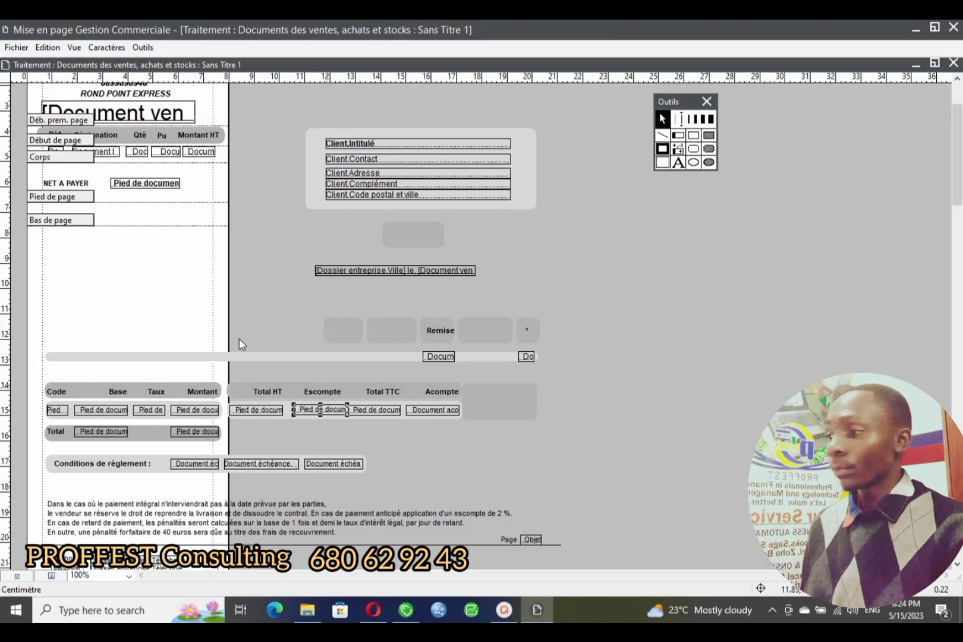
pyautogui.scroll(1, 239, 340)
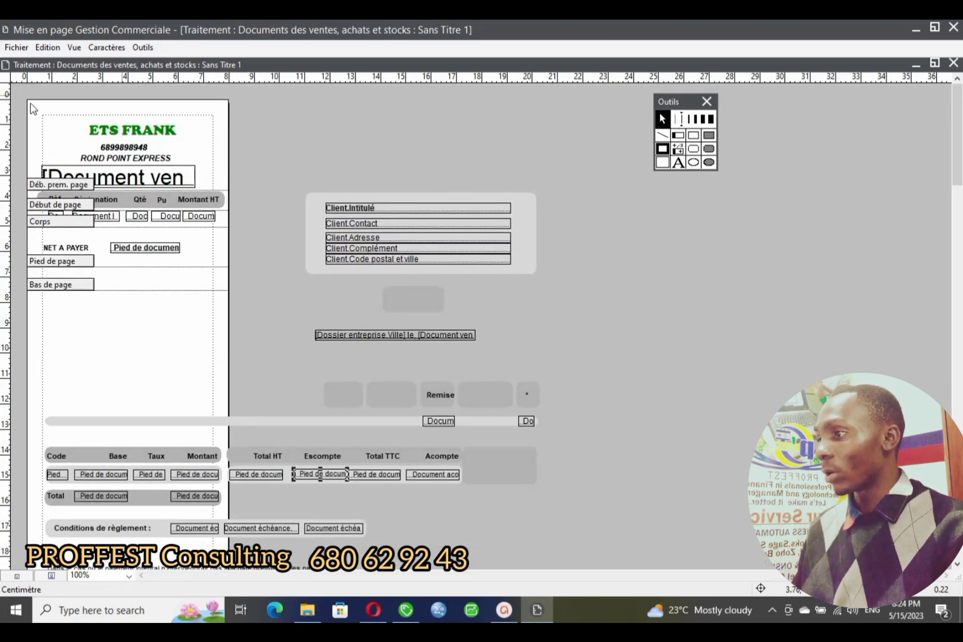
pyautogui.moveTo(30, 103); pyautogui.dragTo(240, 319)
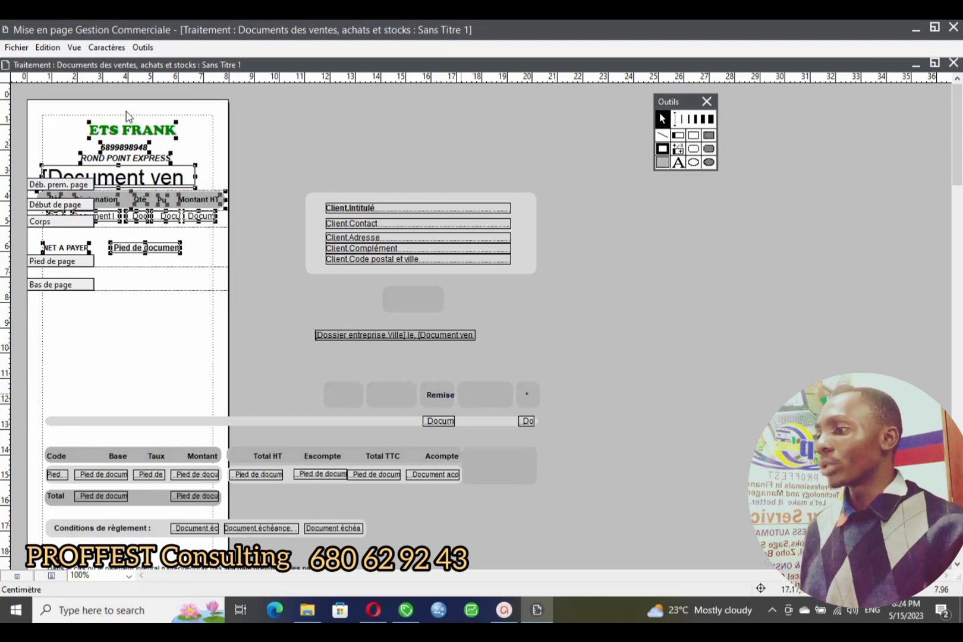
pyautogui.click(111, 329)
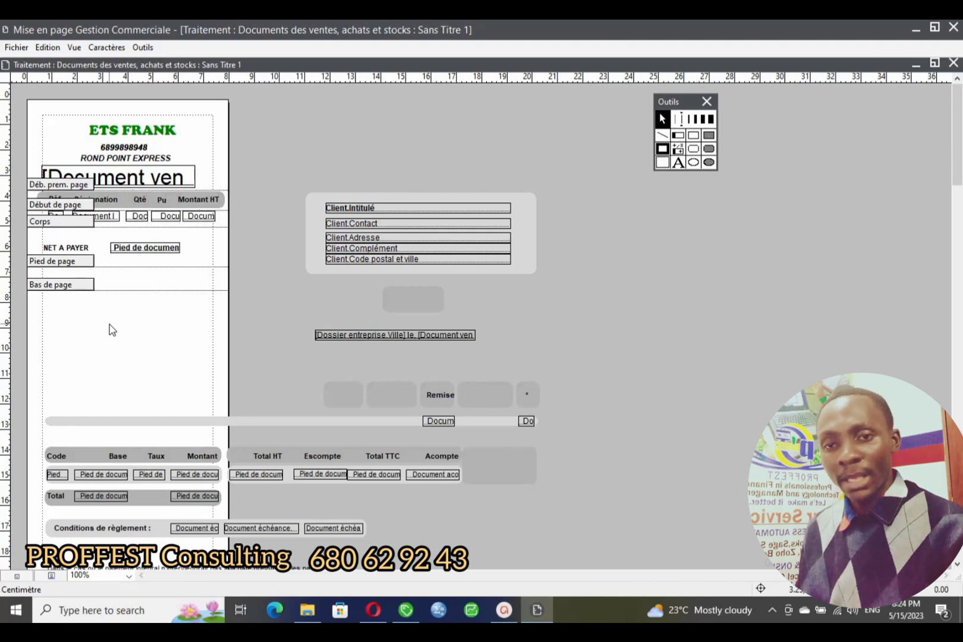
# - Save the layout as SALES INVOIE.bgc in the Desktop's PROFFEST SHOPPING folder
pyautogui.hotkey('ctrl', 's')
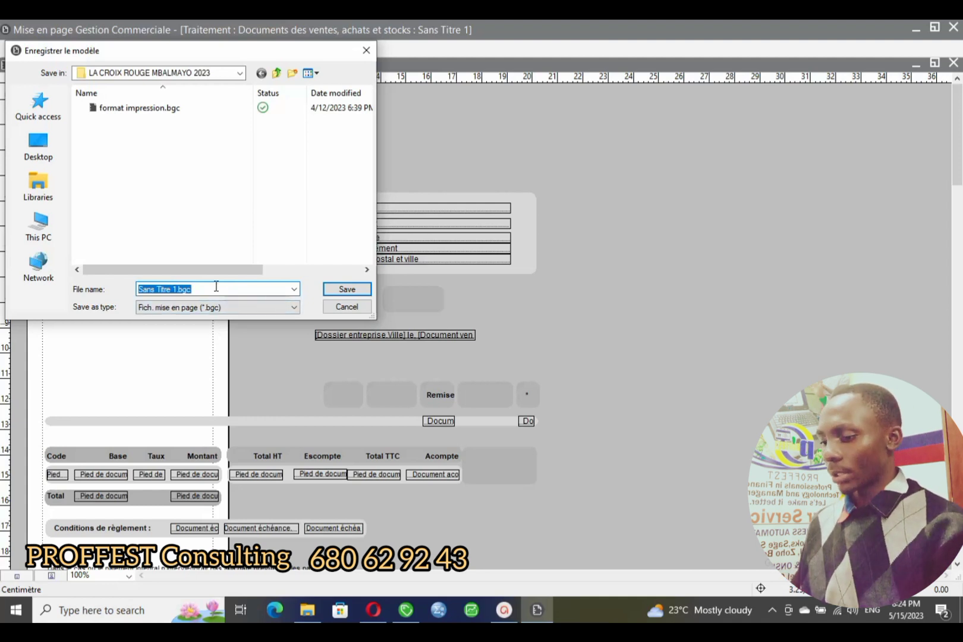
pyautogui.write('SALES INVOIE')
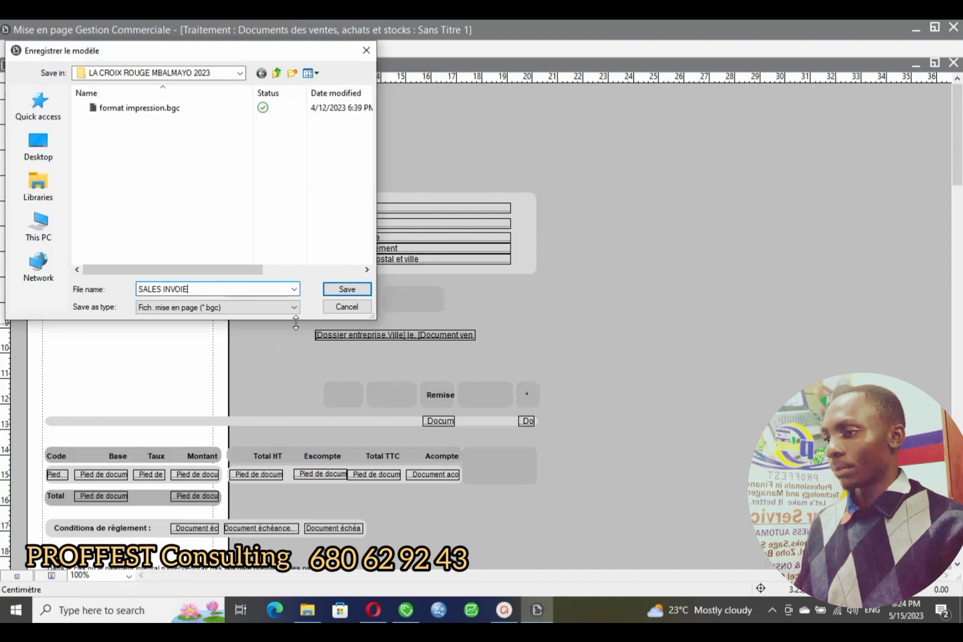
pyautogui.click(40, 157)
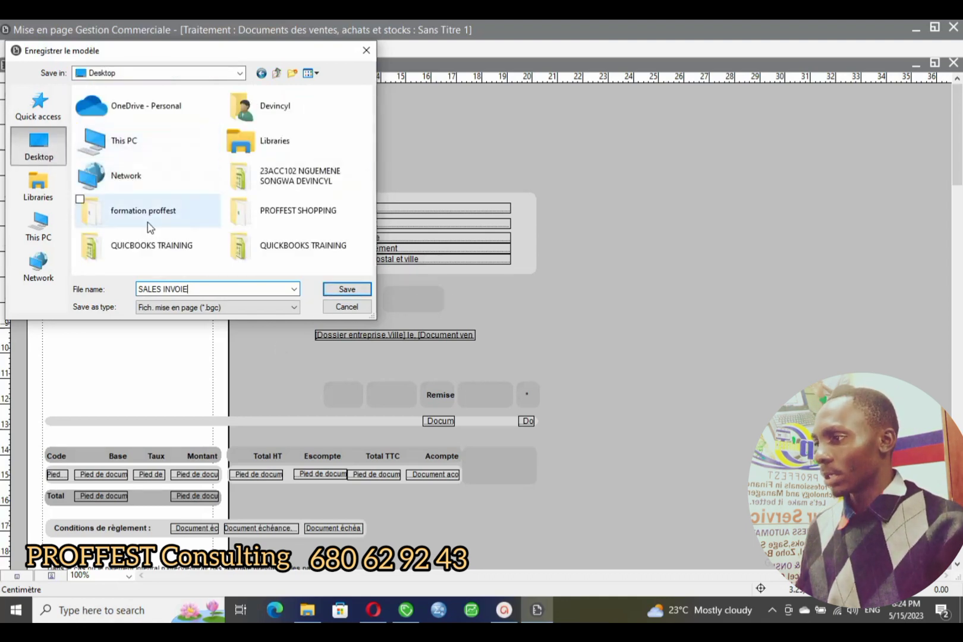
pyautogui.doubleClick(291, 214)
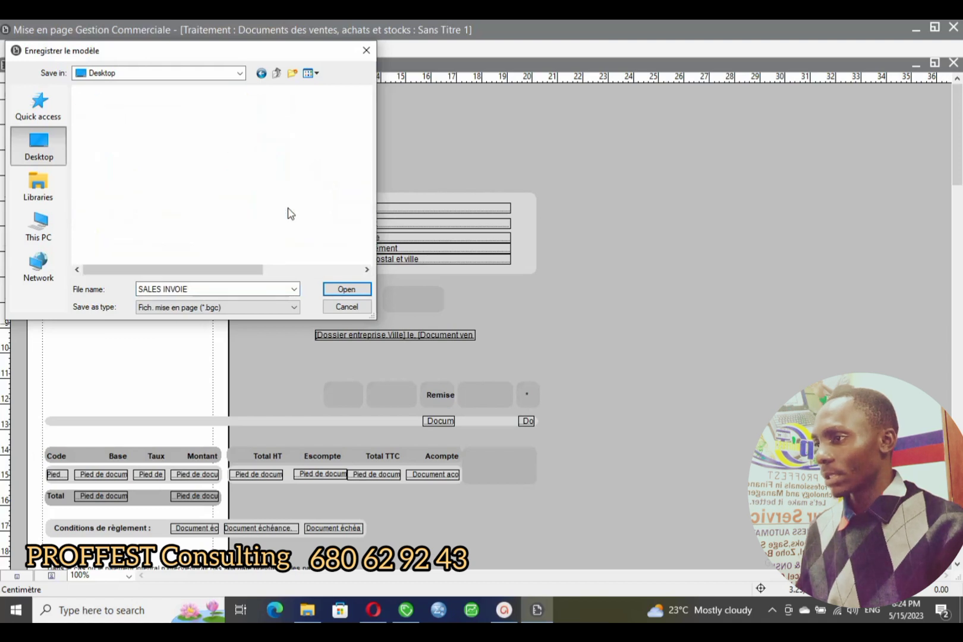
pyautogui.click(355, 289)
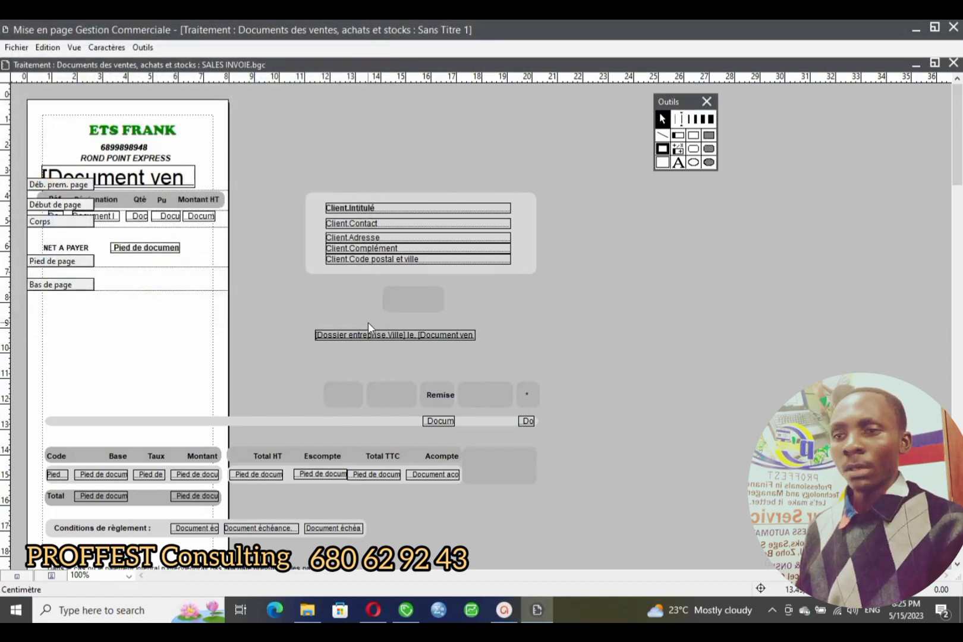
# - Close the layout editor and open the A comptabiliser invoice from Documents des ventes
pyautogui.click(953, 63)
pyautogui.click(955, 26)
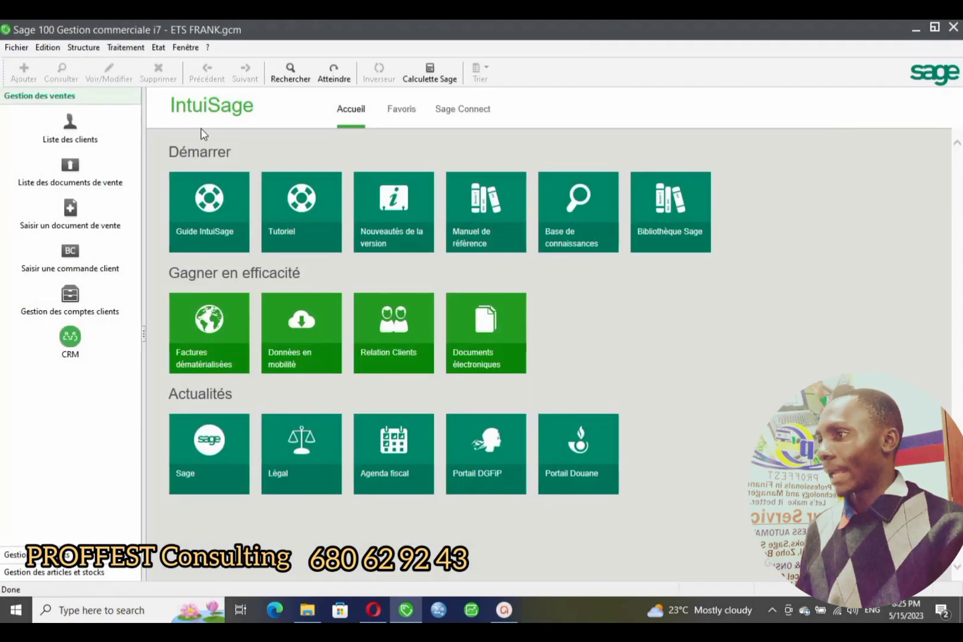
pyautogui.click(125, 47)
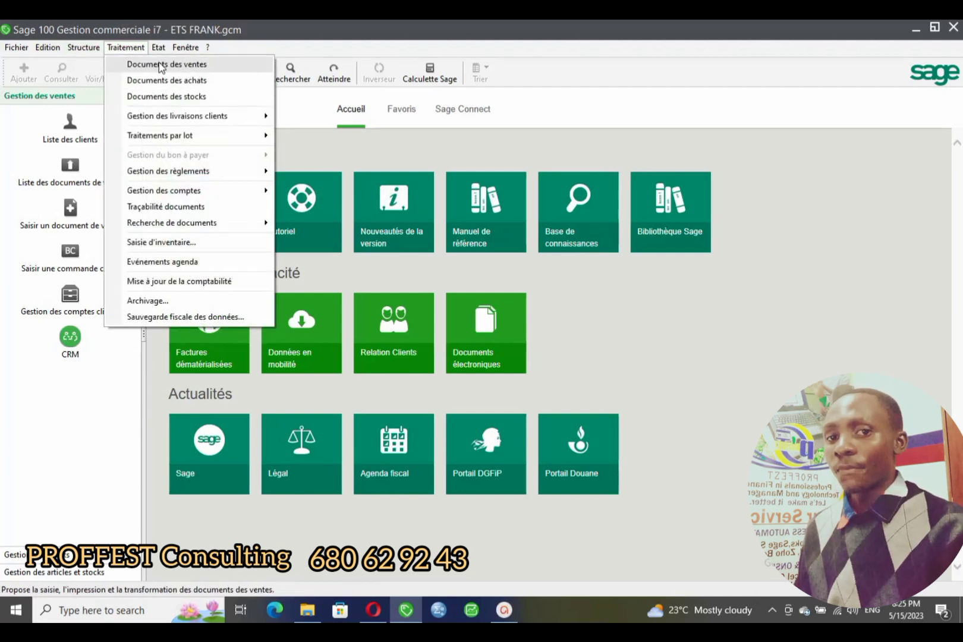
pyautogui.click(161, 68)
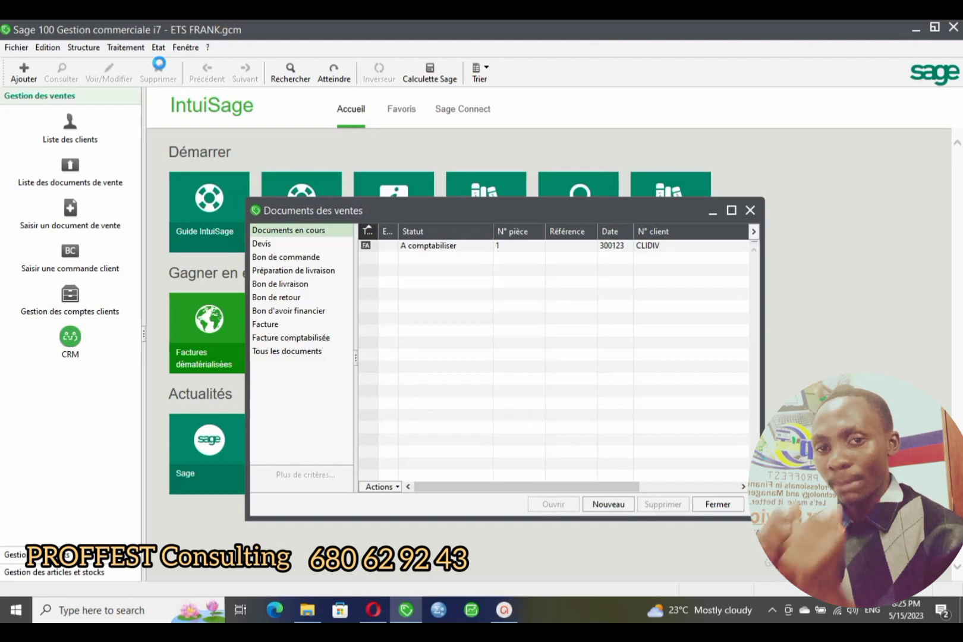
pyautogui.click(412, 248)
pyautogui.doubleClick(414, 253)
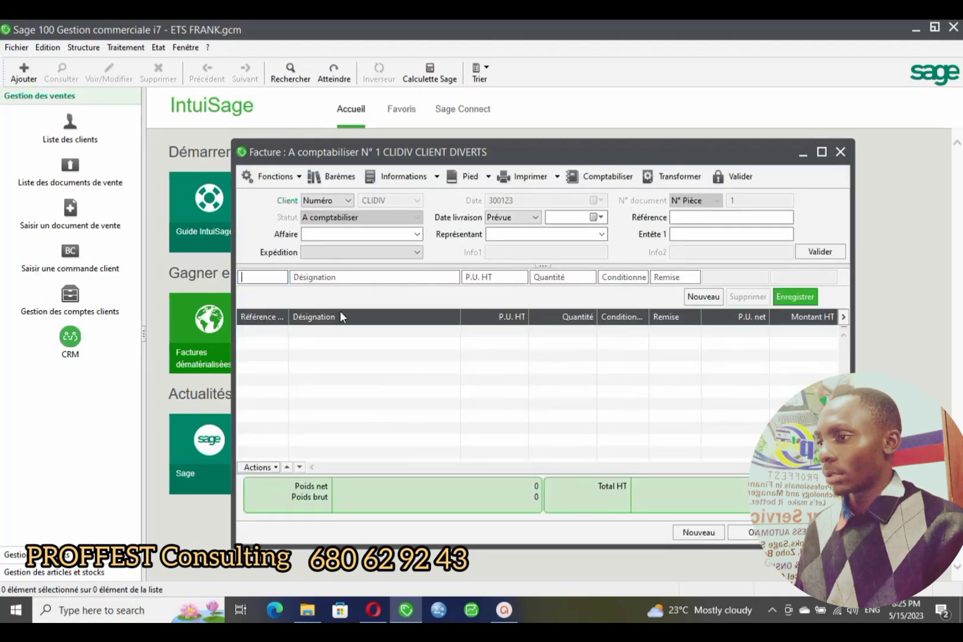
# - Try adding a DERMA CLARTE LAIT line and dismiss the out-of-stock warning
pyautogui.write('E')
pyautogui.press('Tab')
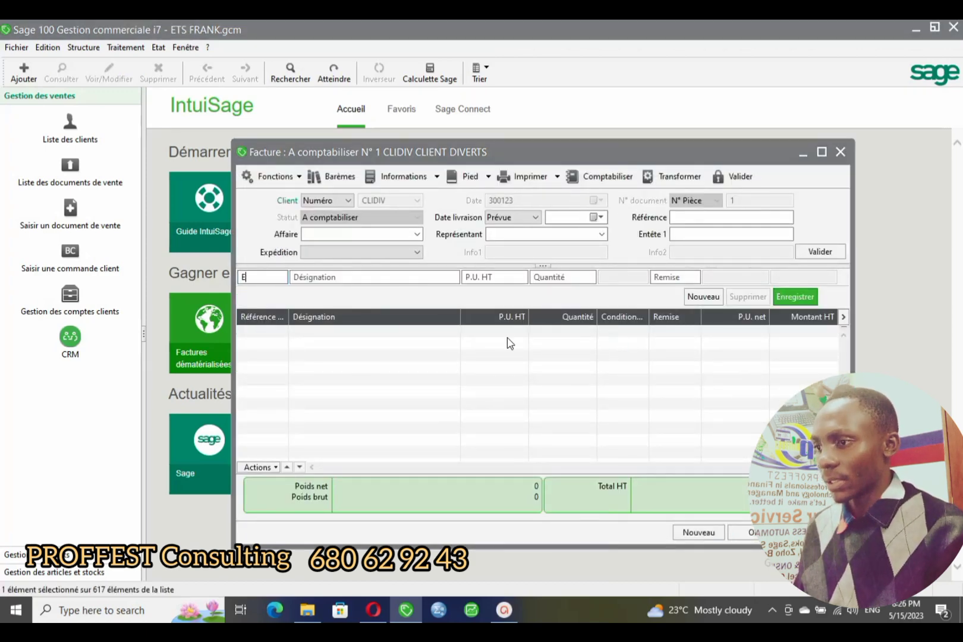
pyautogui.click(501, 351)
pyautogui.doubleClick(501, 351)
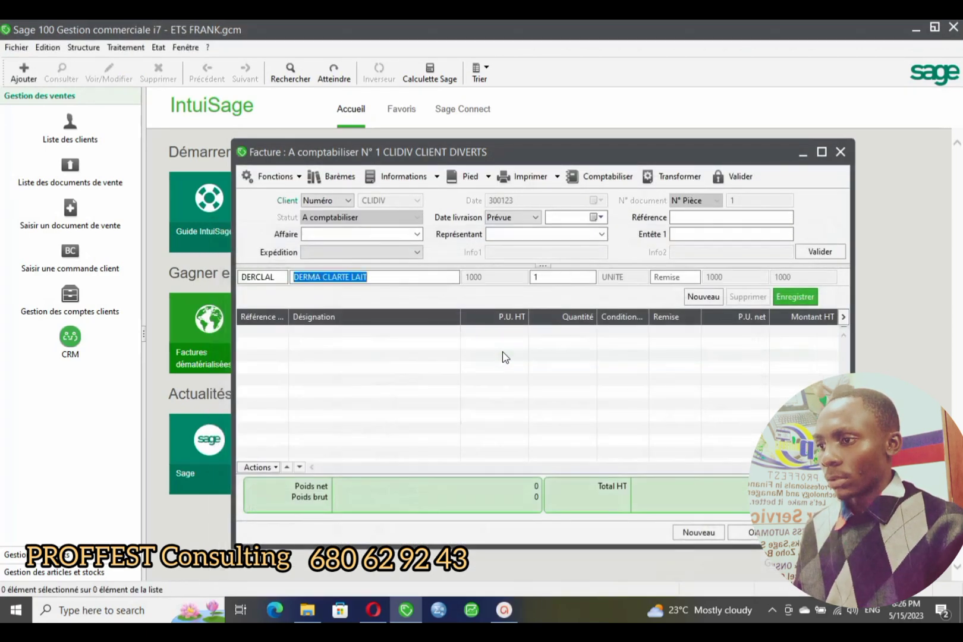
pyautogui.click(559, 277)
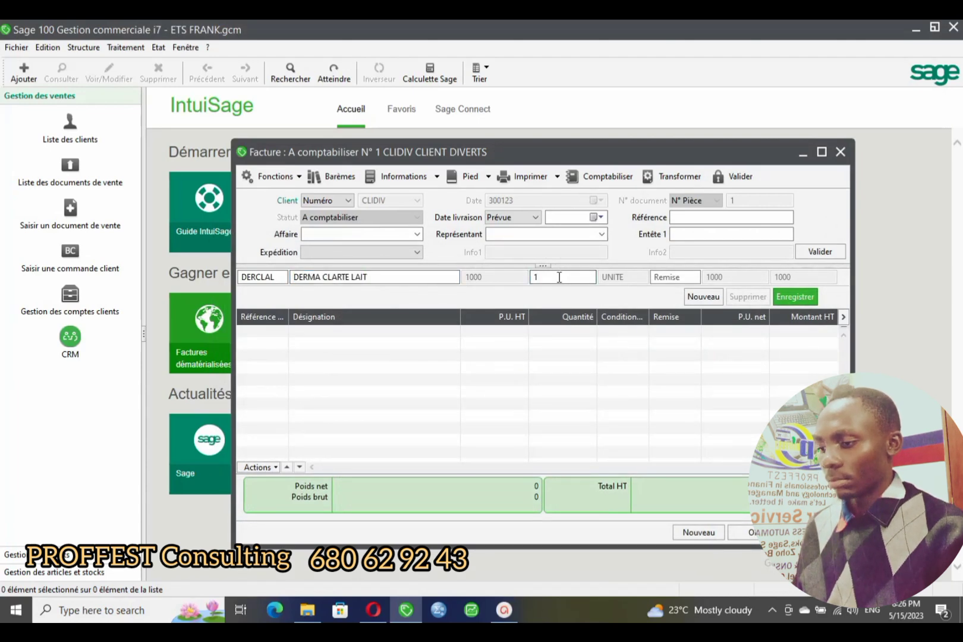
pyautogui.click(793, 295)
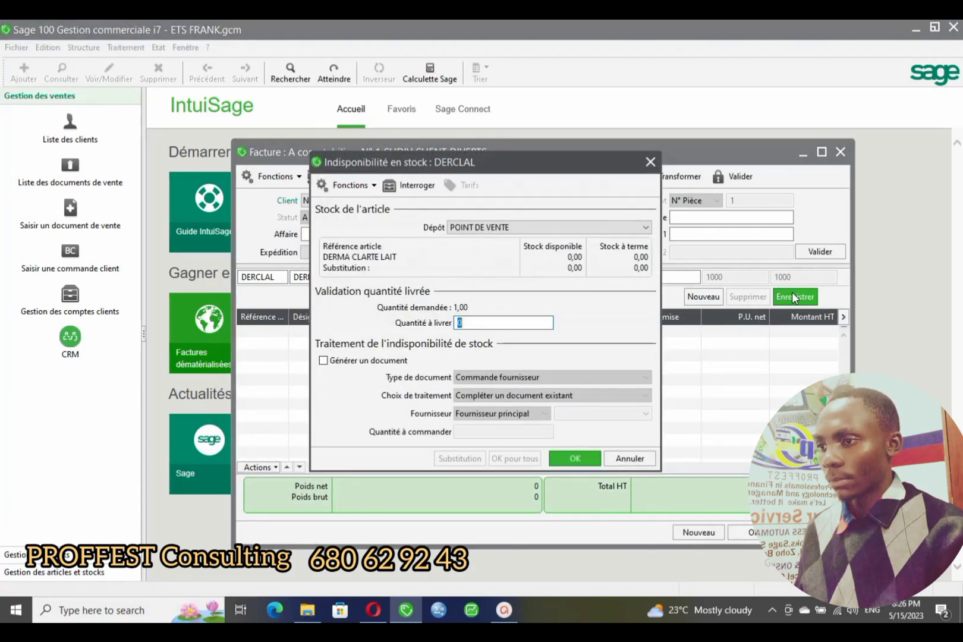
pyautogui.click(650, 163)
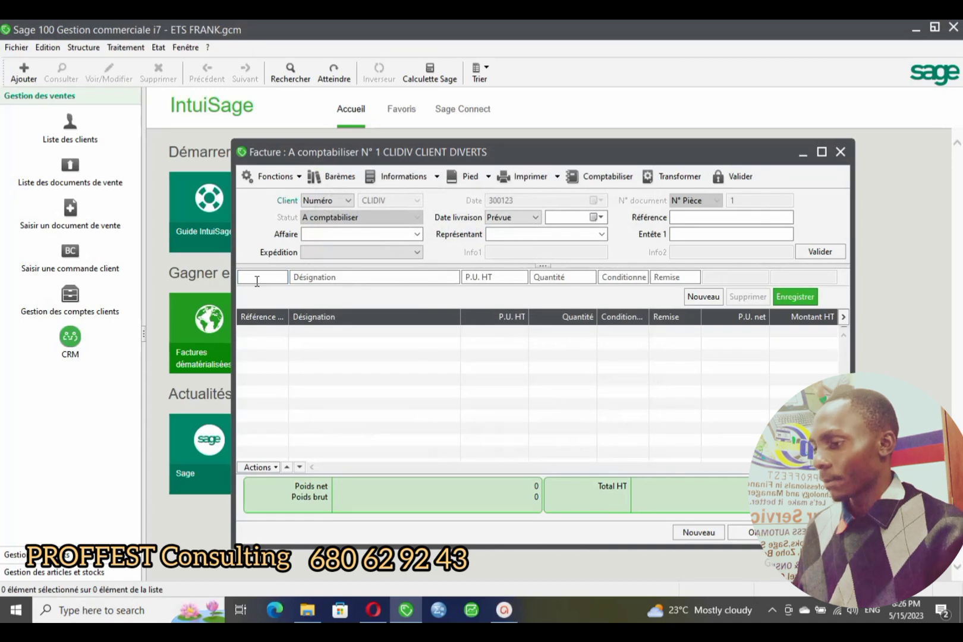
# - Add a COTON TIGE 10 PIECE (COT10) line with quantity 10
pyautogui.write('D')
pyautogui.press('Return')
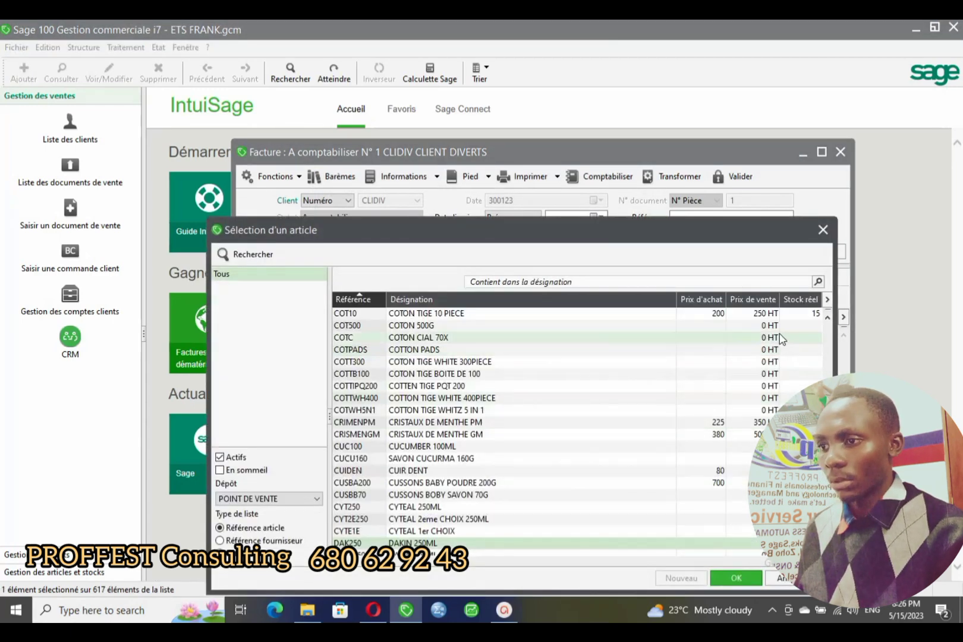
pyautogui.doubleClick(796, 317)
pyautogui.click(579, 278)
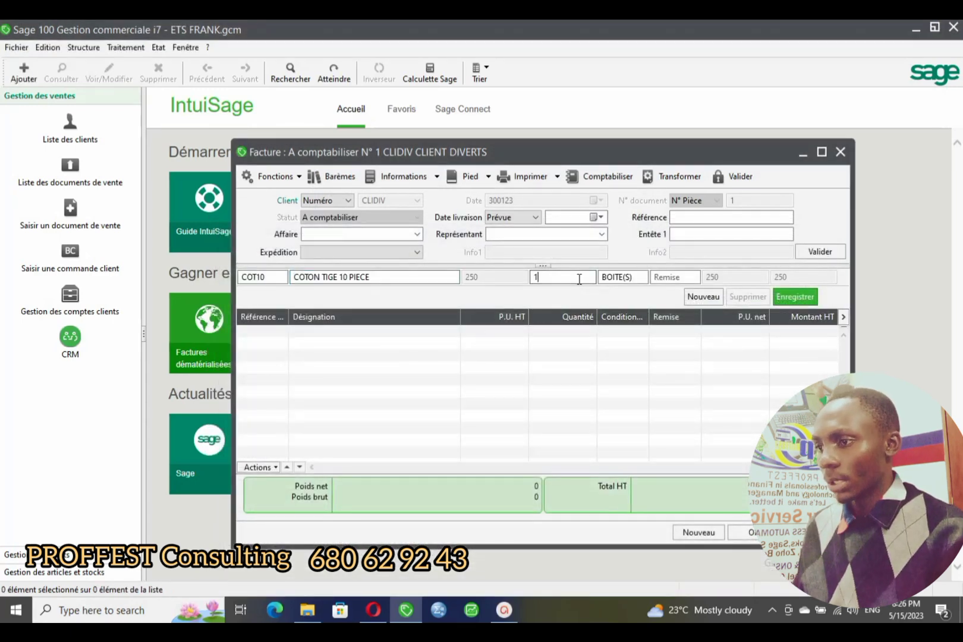
pyautogui.write('0')
pyautogui.click(791, 298)
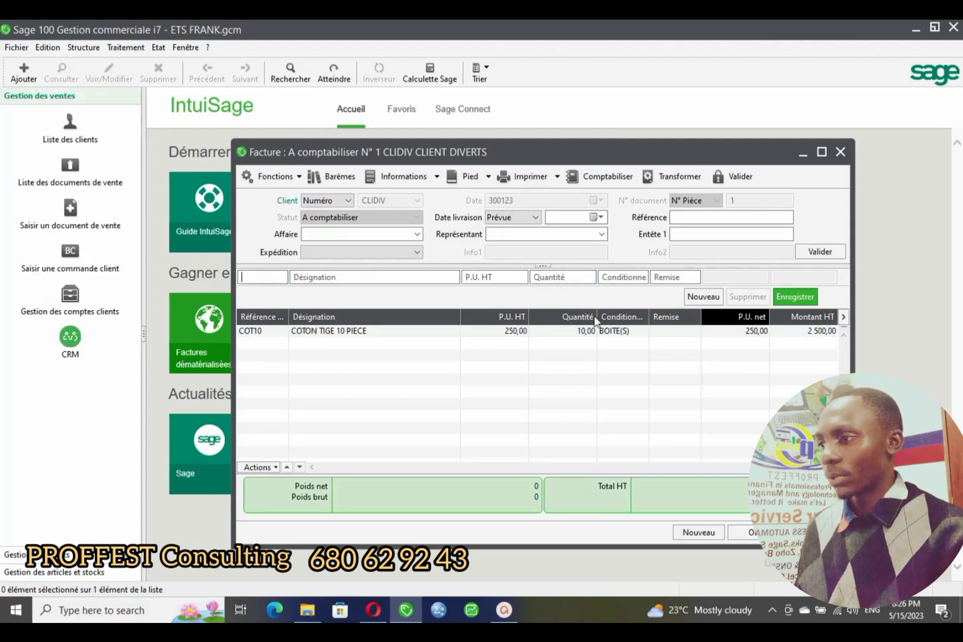
# - Add a DISAAR BAUME 100G (DISA100) line with quantity 3
pyautogui.write('D')
pyautogui.press('Return')
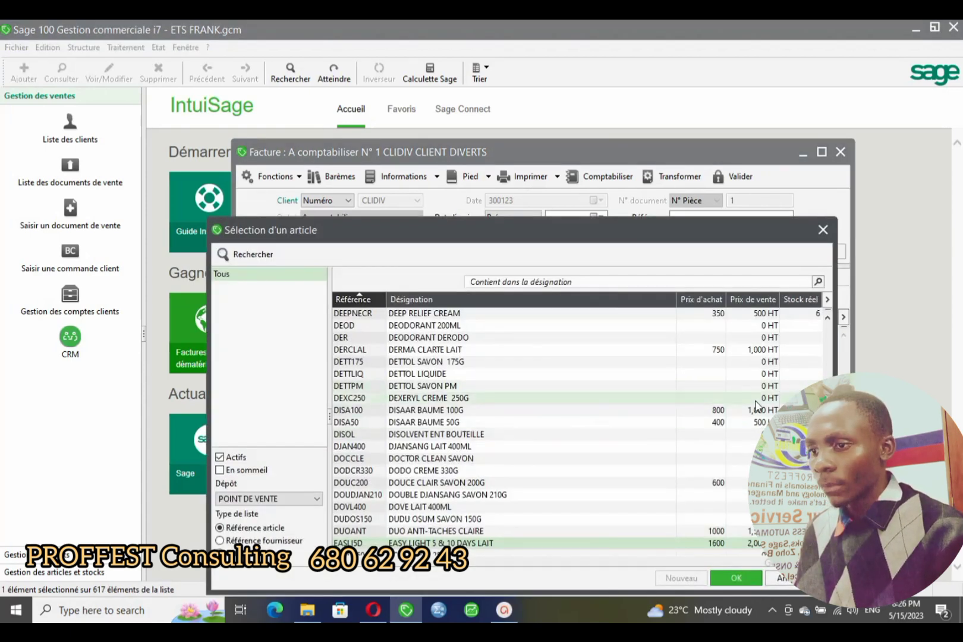
pyautogui.doubleClick(464, 410)
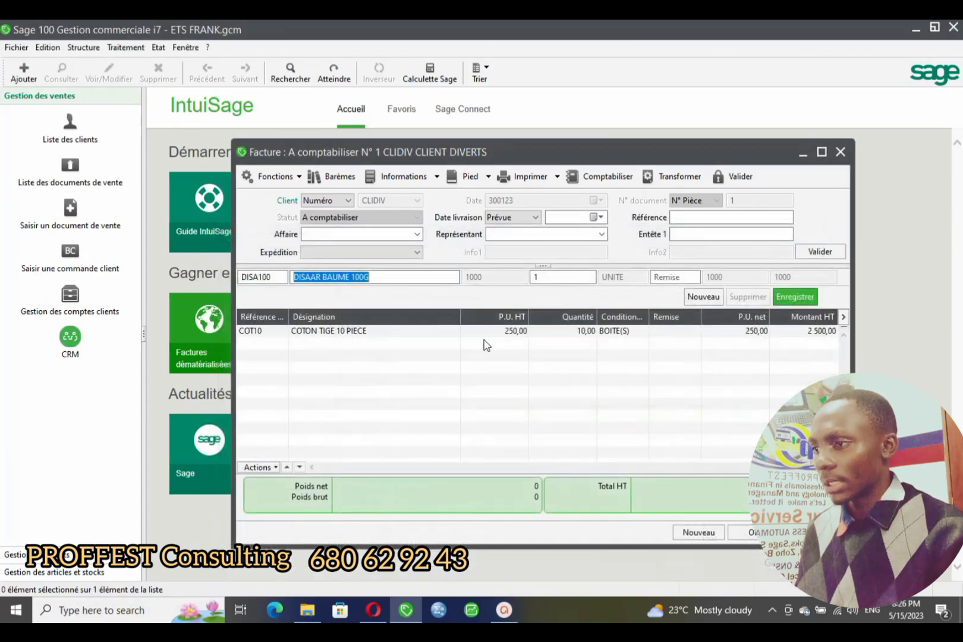
pyautogui.click(539, 277)
pyautogui.write('3')
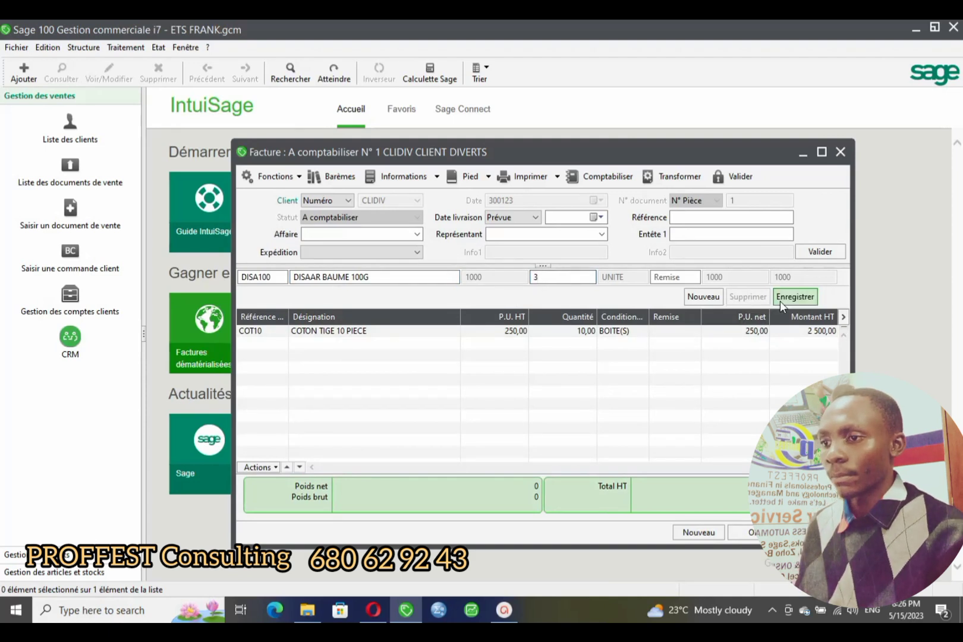
pyautogui.click(777, 301)
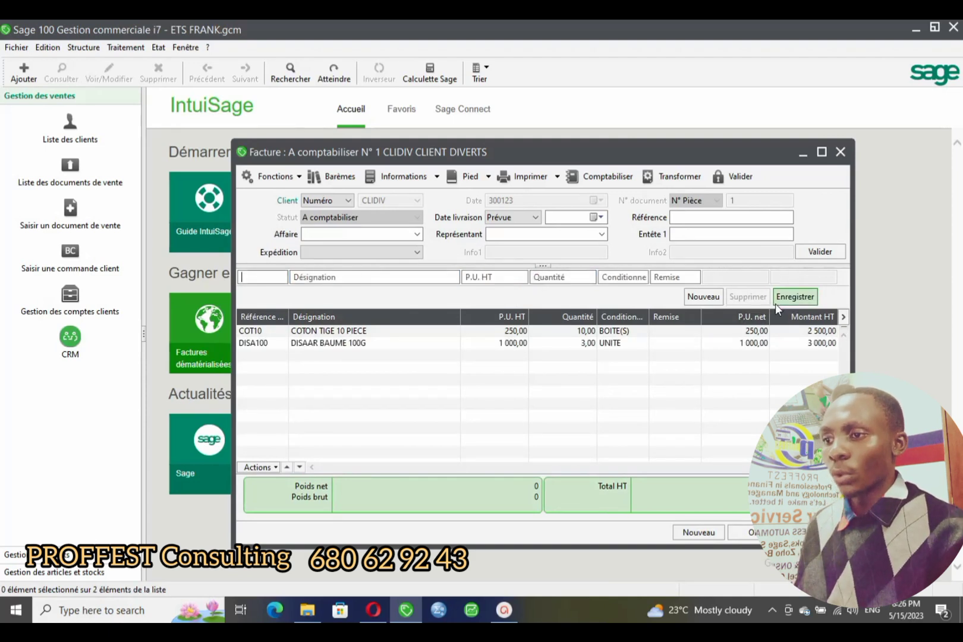
# - Print invoice N° 1 with the SALES INVOIE.bgc layout, keeping Aperçu avant impression ticked
pyautogui.click(523, 177)
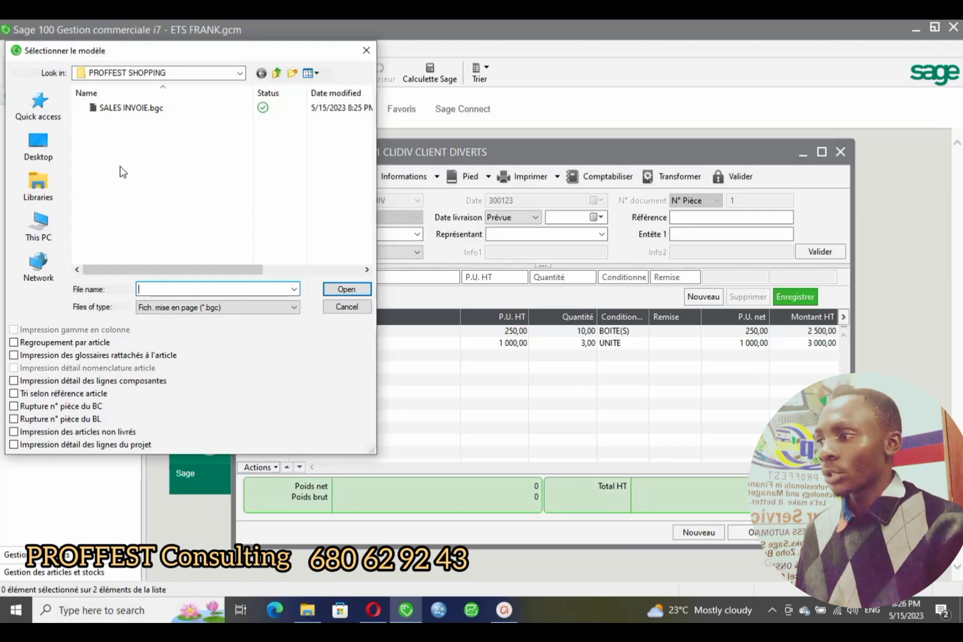
pyautogui.doubleClick(137, 110)
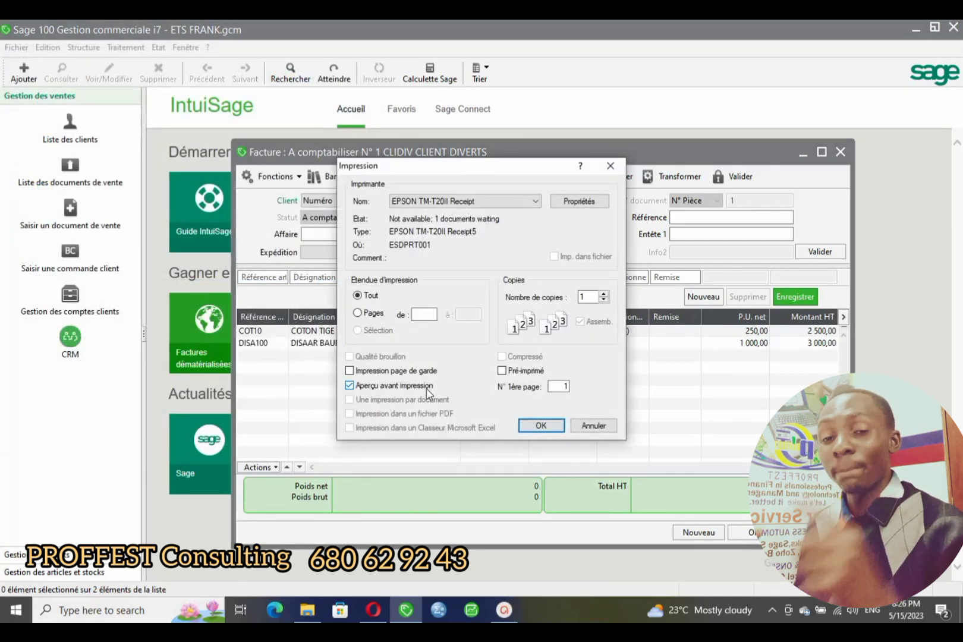
pyautogui.click(366, 388)
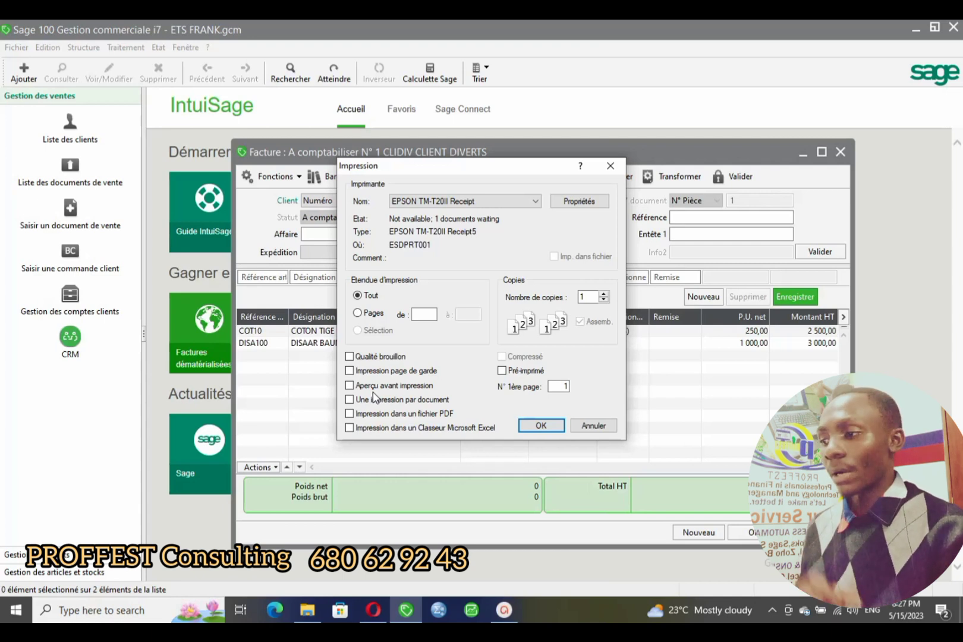
pyautogui.click(349, 386)
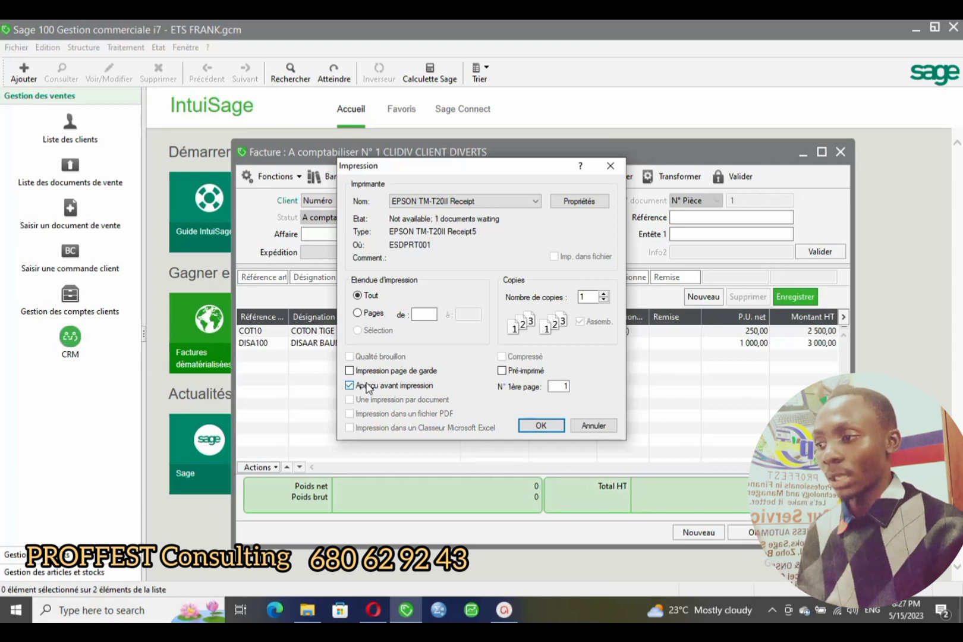
pyautogui.click(541, 426)
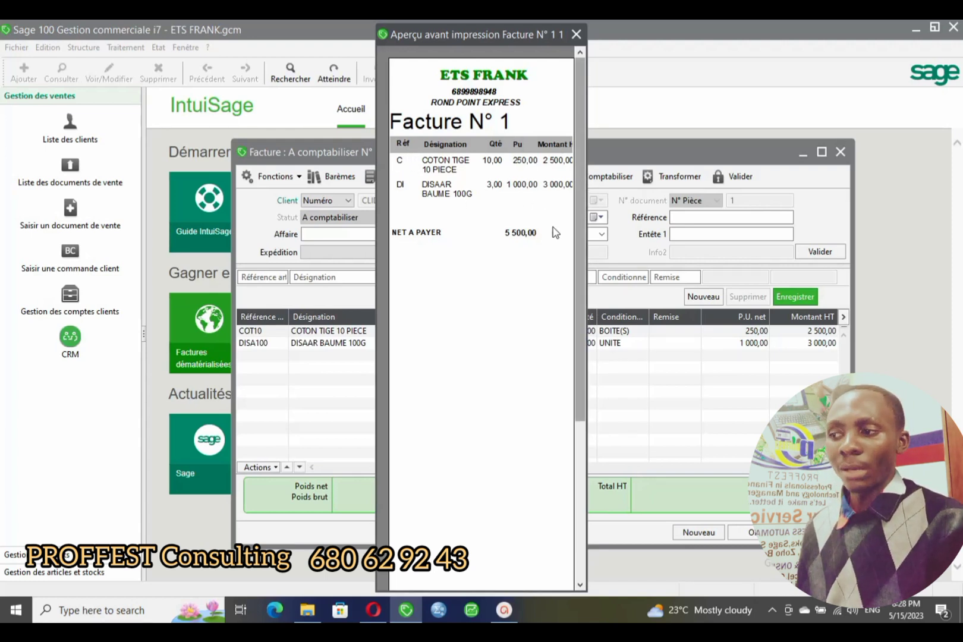
# - Review the ETS FRANK invoice preview in whole-page view, then close the preview window
pyautogui.scroll(-5, 511, 252)
pyautogui.scroll(5, 512, 252)
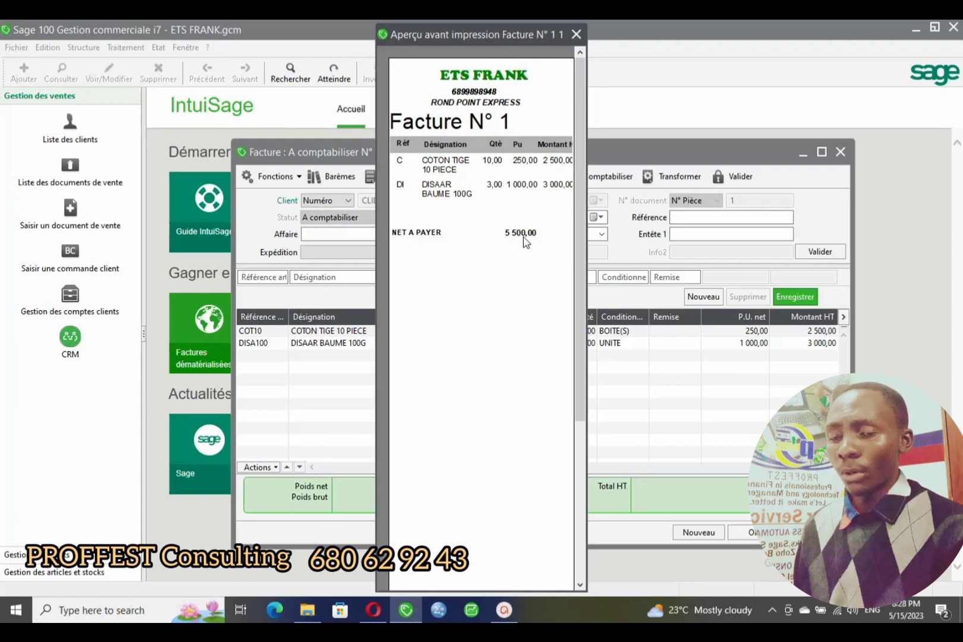
pyautogui.click(523, 207)
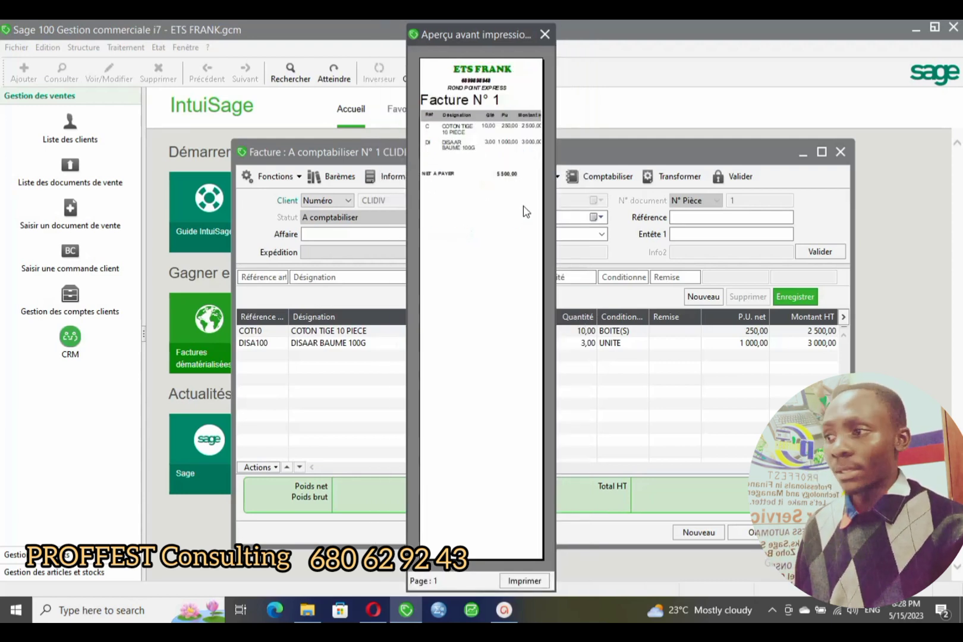
pyautogui.click(544, 35)
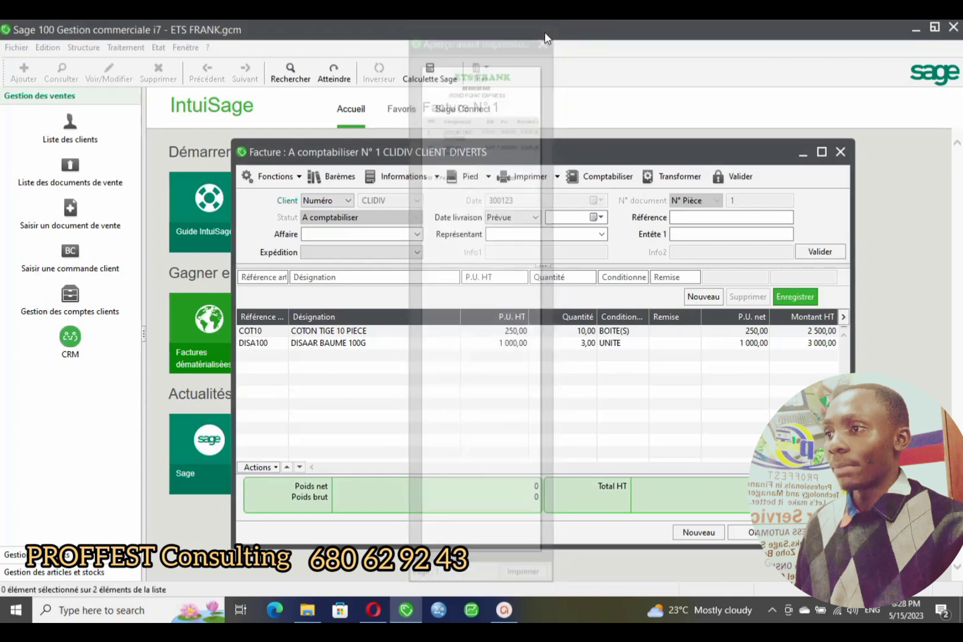
# - Print the invoice using format impression.bgc from OneDrive Documents > LES ENTREPRISENT INFORMATISER > LA CROIX ROUGE MBALMAYO 2023
pyautogui.click(530, 180)
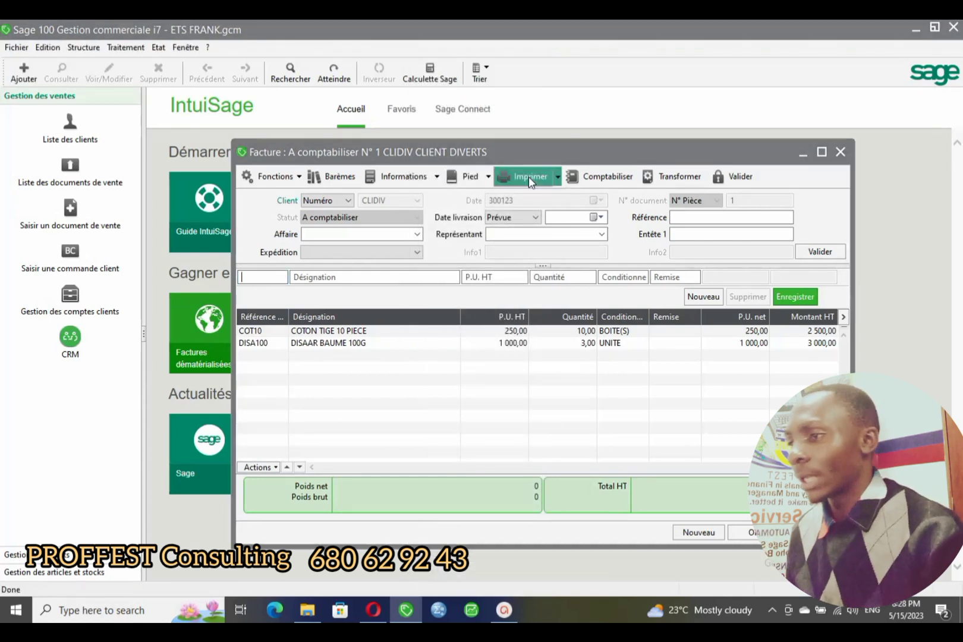
pyautogui.click(241, 73)
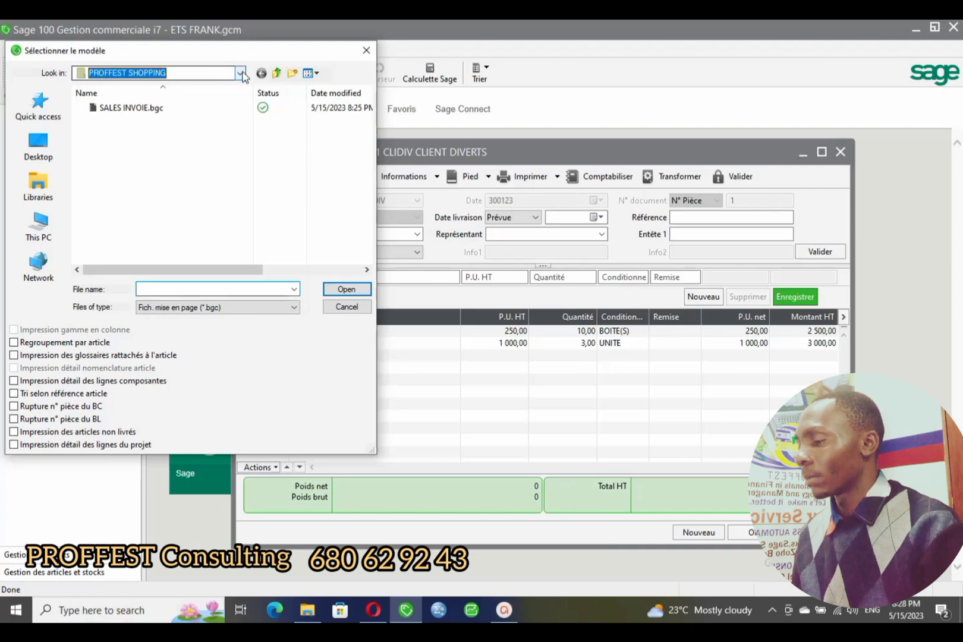
pyautogui.click(40, 181)
pyautogui.click(240, 73)
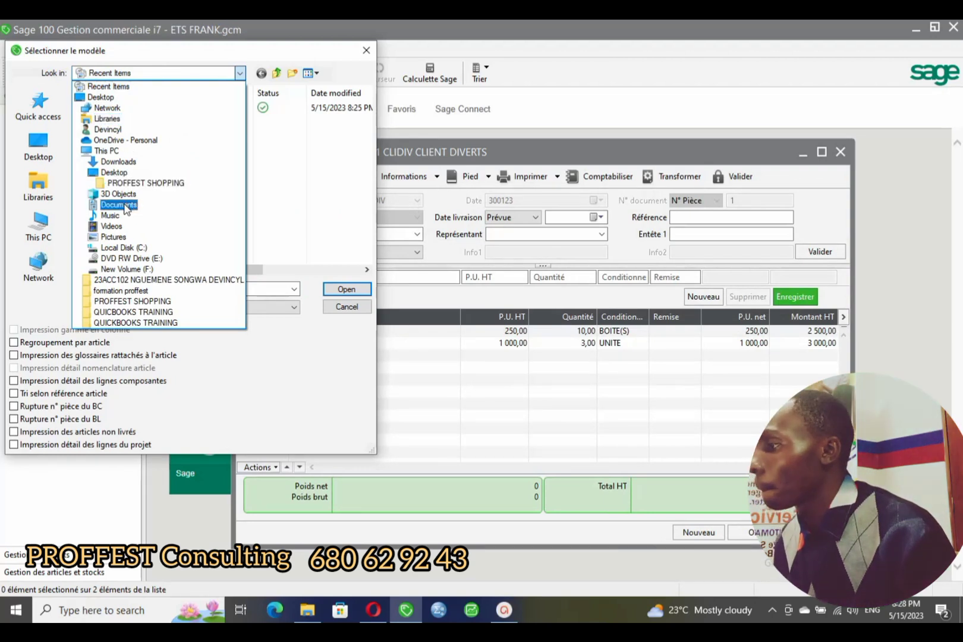
pyautogui.click(126, 141)
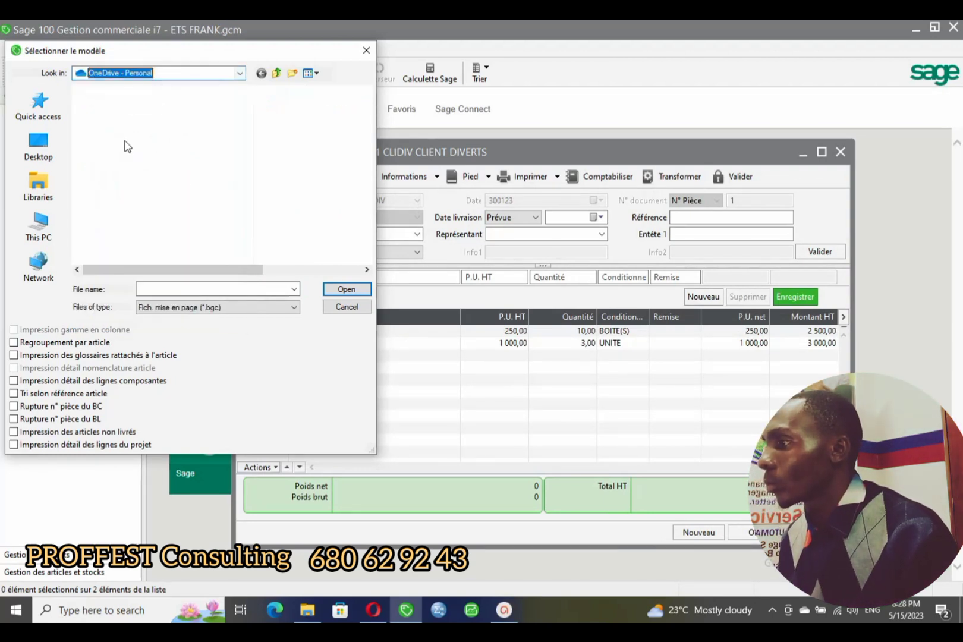
pyautogui.doubleClick(138, 126)
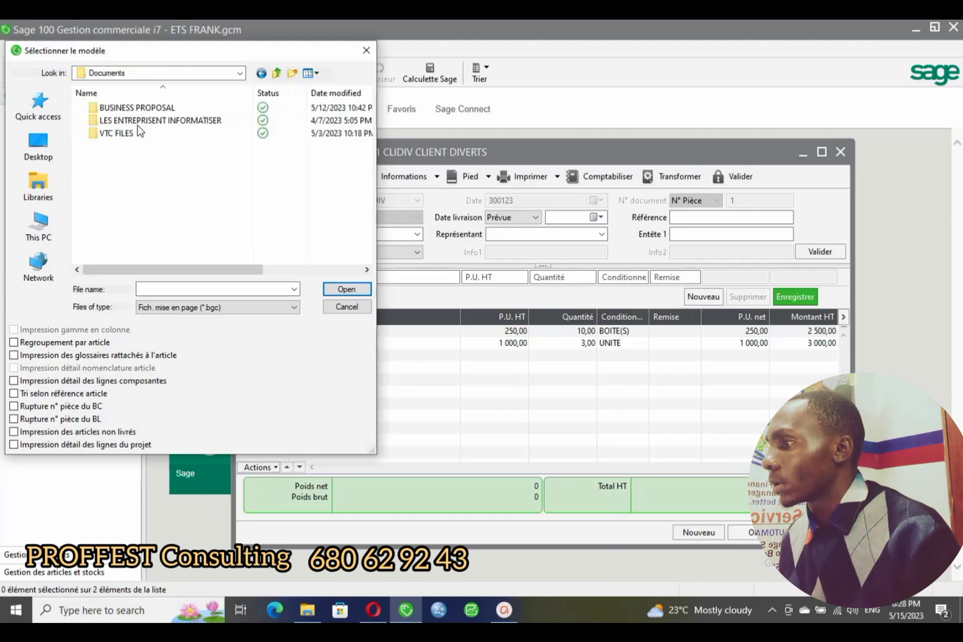
pyautogui.doubleClick(145, 122)
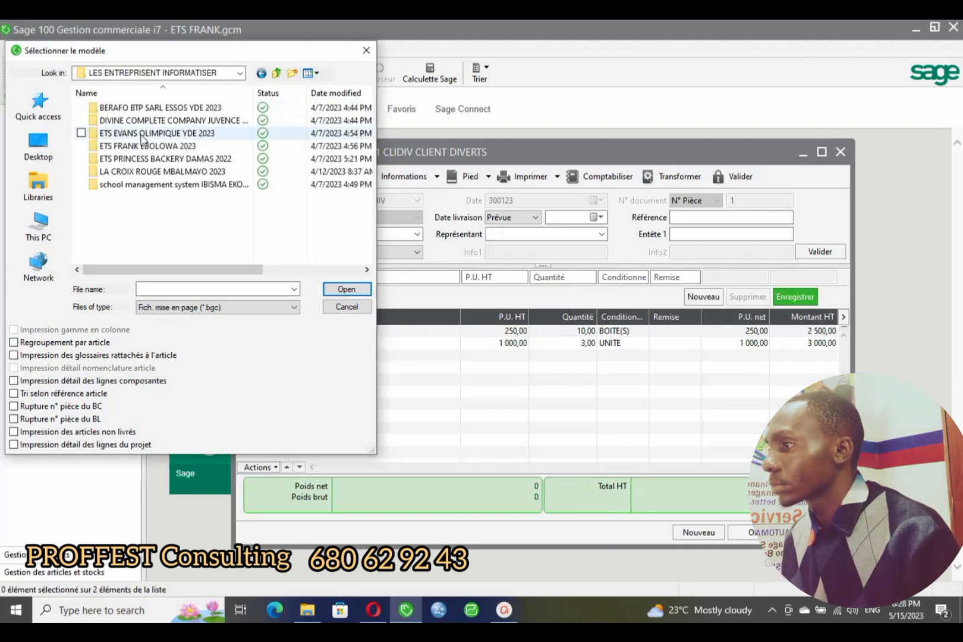
pyautogui.doubleClick(149, 172)
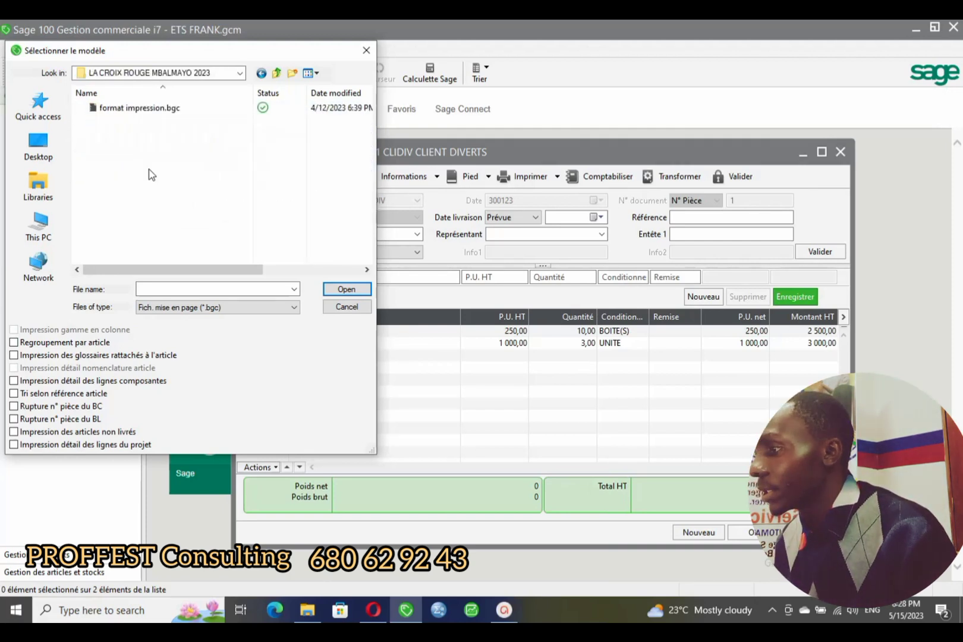
pyautogui.doubleClick(150, 107)
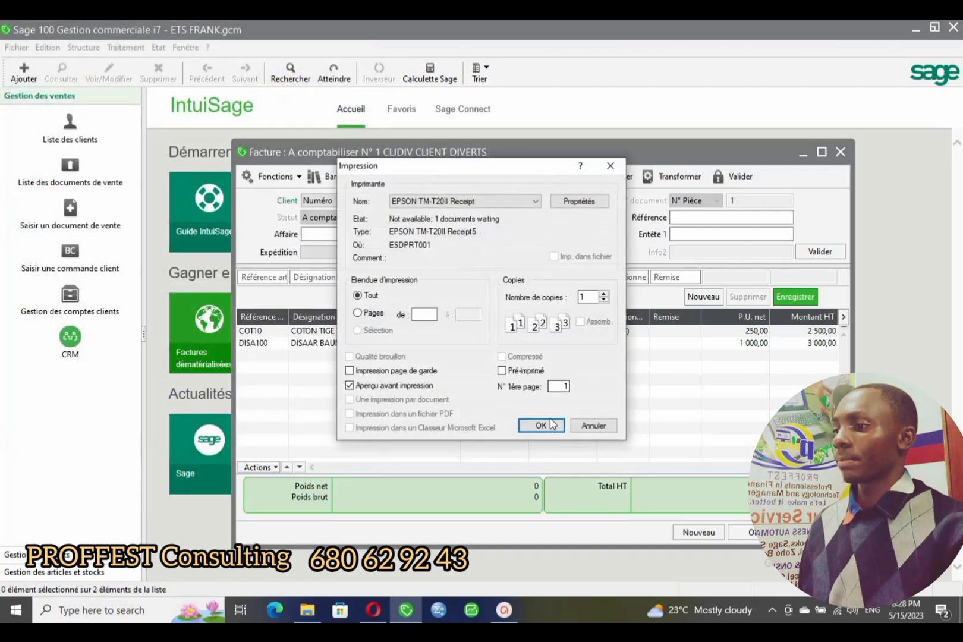
pyautogui.click(539, 425)
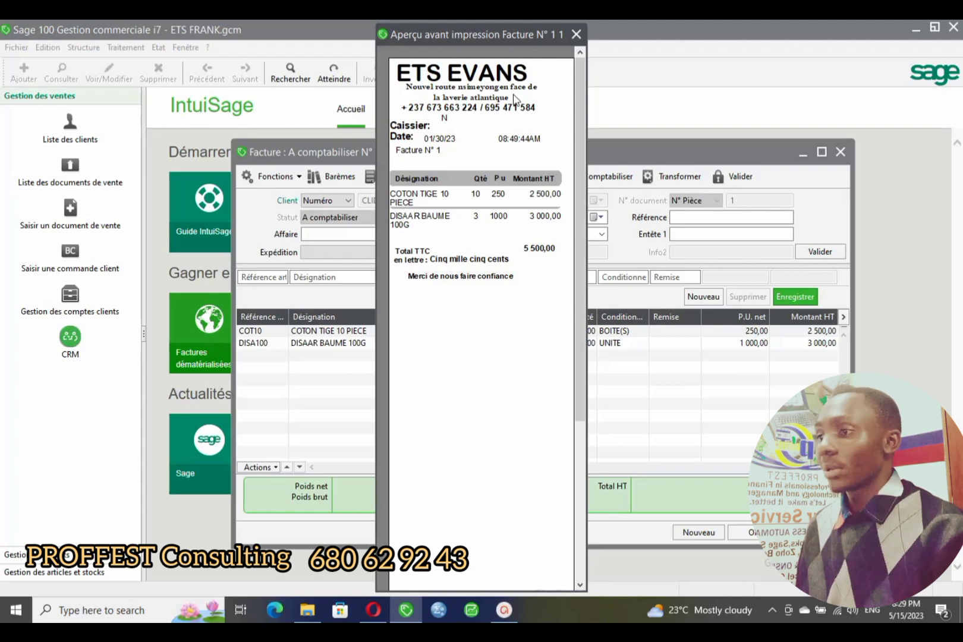
# - Close the ETS EVANS print preview of invoice N° 1
pyautogui.click(577, 34)
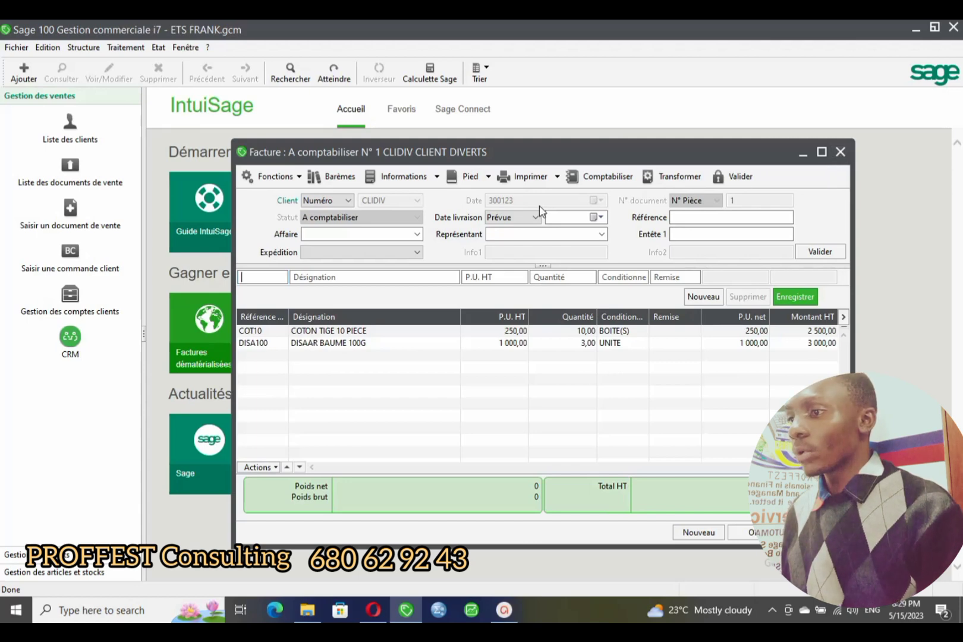
# - Open and cancel the print model selection twice, then open the Structure menu
pyautogui.click(523, 171)
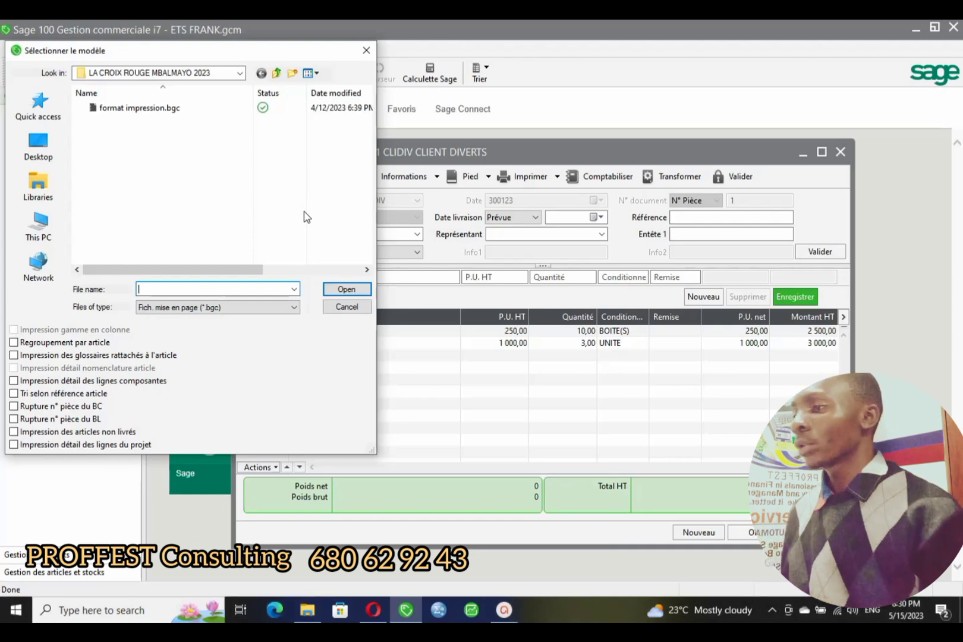
pyautogui.click(366, 50)
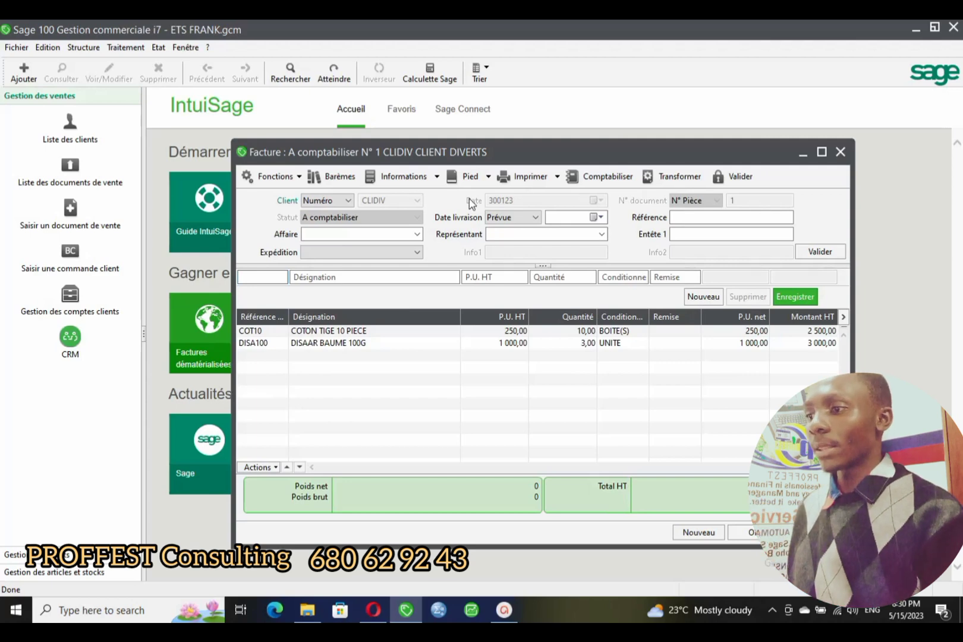
pyautogui.click(538, 180)
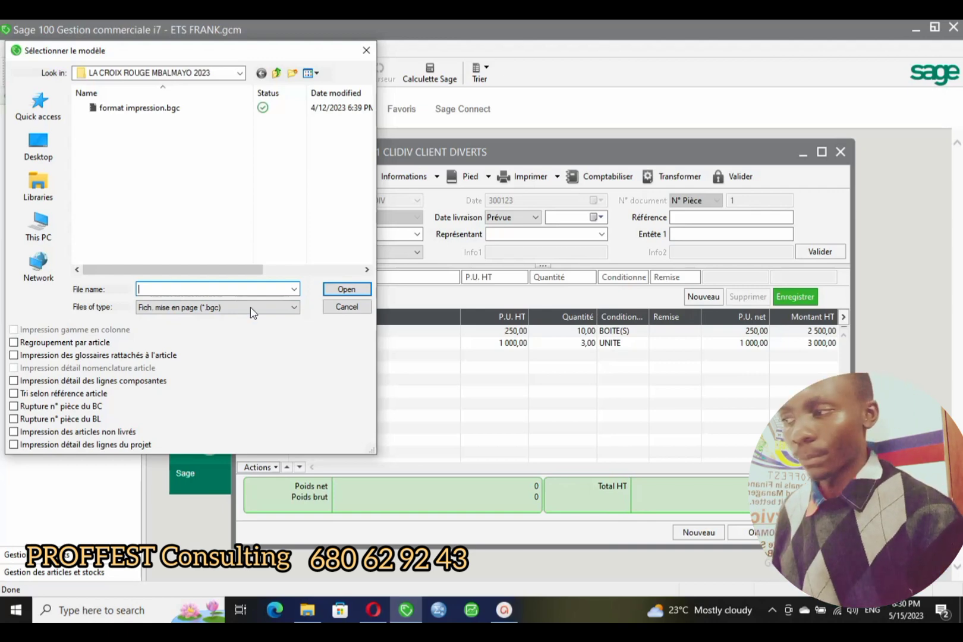
pyautogui.click(366, 50)
pyautogui.click(84, 48)
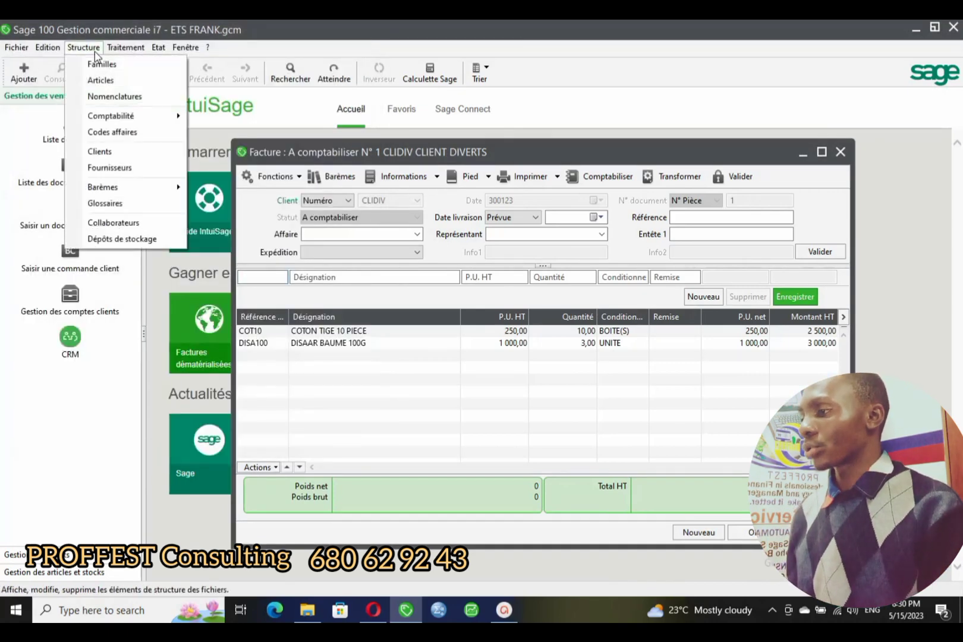
# - Open client CLIDIV's record and show its default print models under Paramètres
pyautogui.click(99, 152)
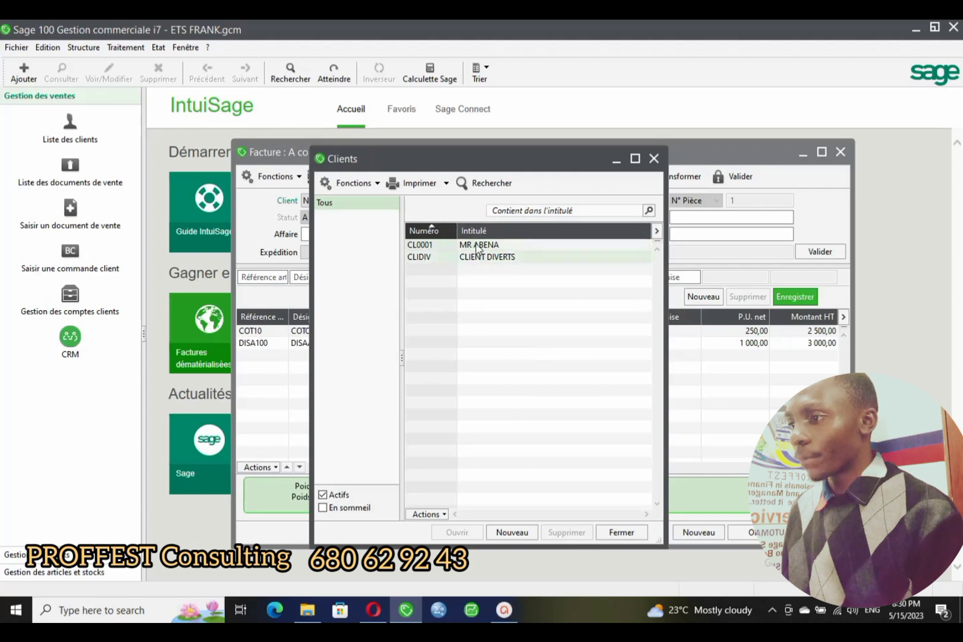
pyautogui.moveTo(513, 166); pyautogui.dragTo(719, 217)
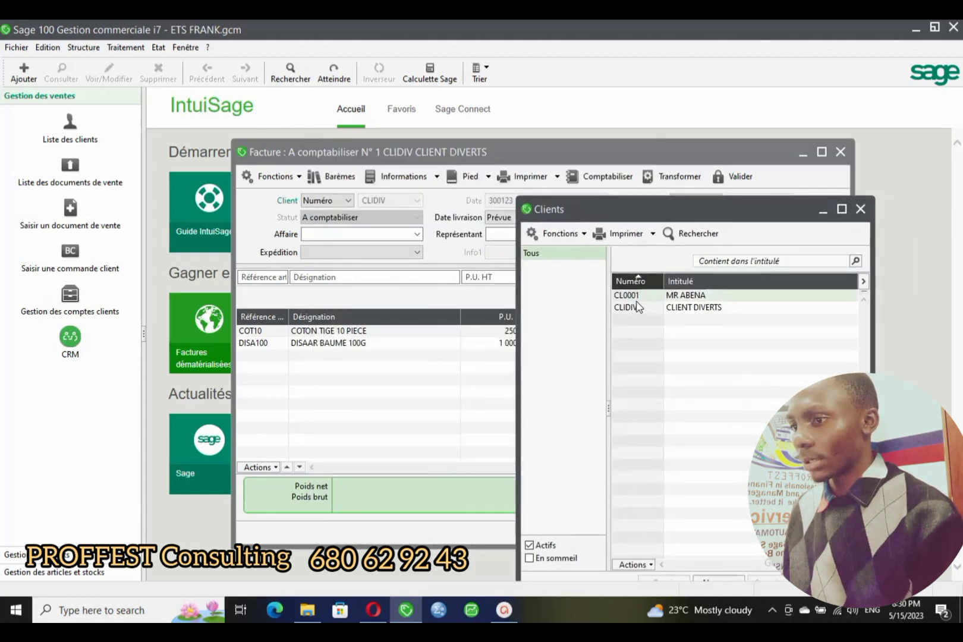
pyautogui.click(643, 310)
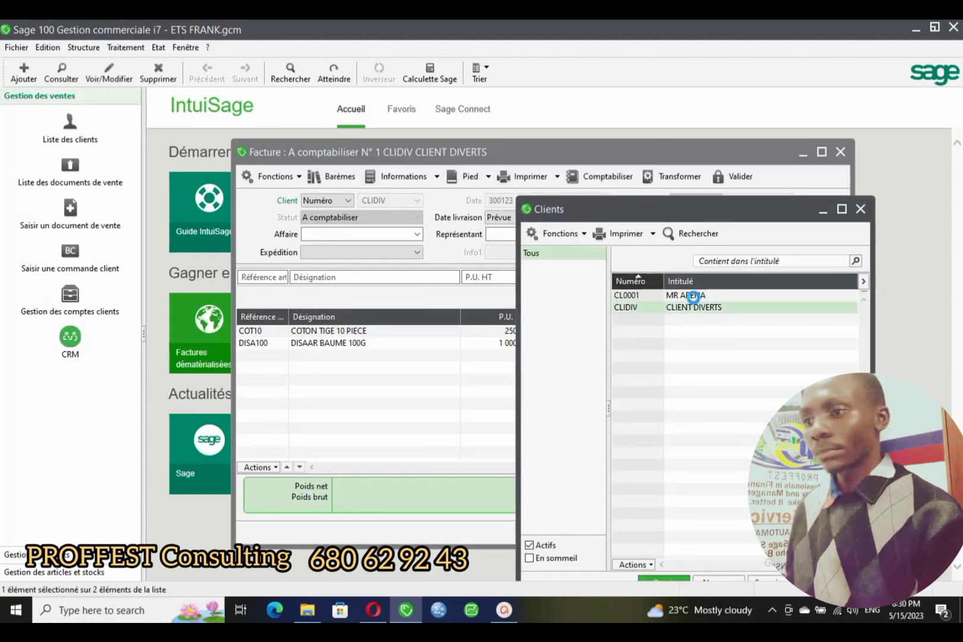
pyautogui.doubleClick(710, 307)
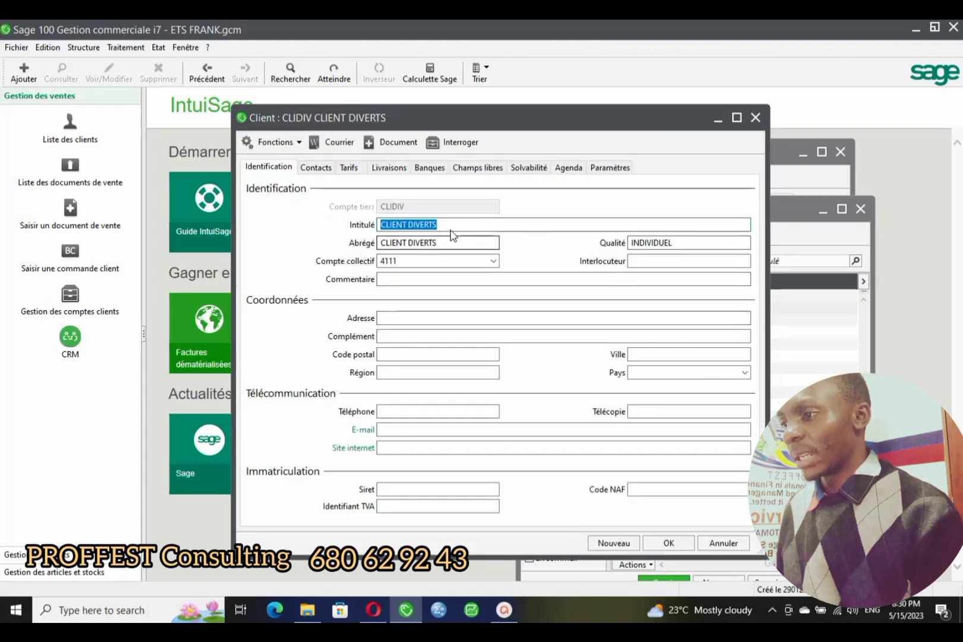
pyautogui.click(610, 169)
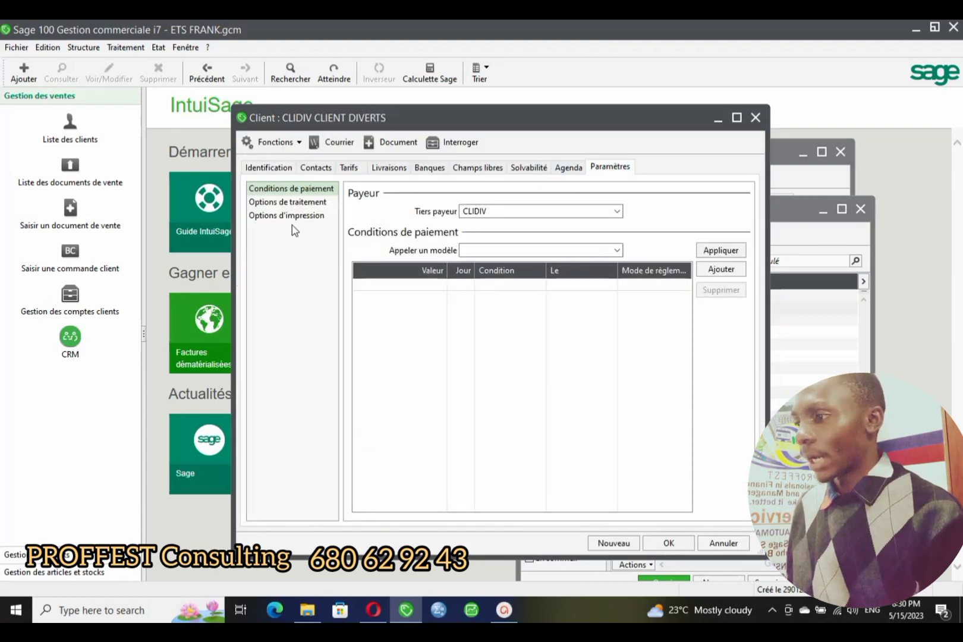
pyautogui.click(276, 216)
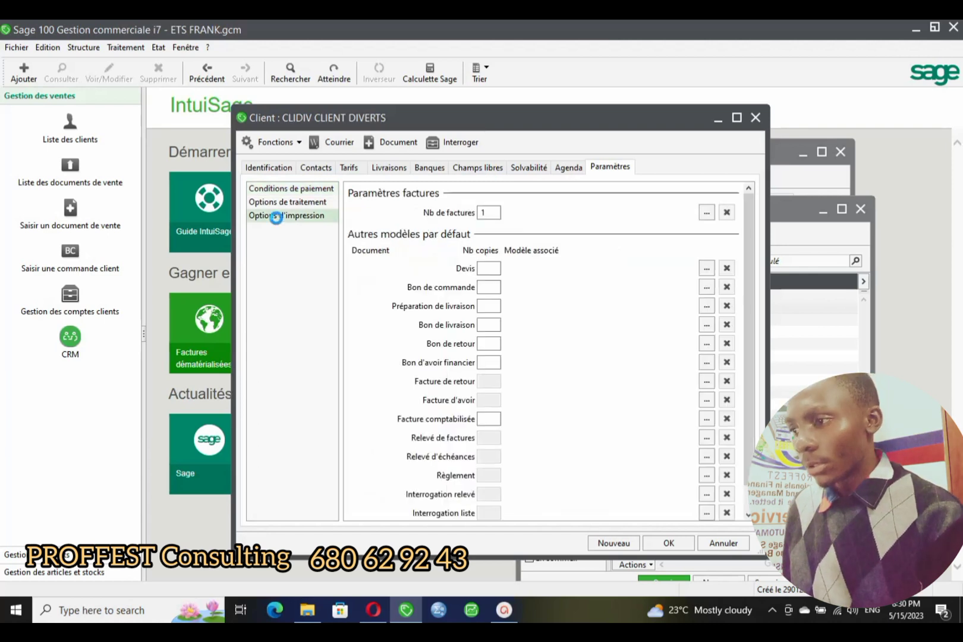
pyautogui.scroll(-1, 543, 505)
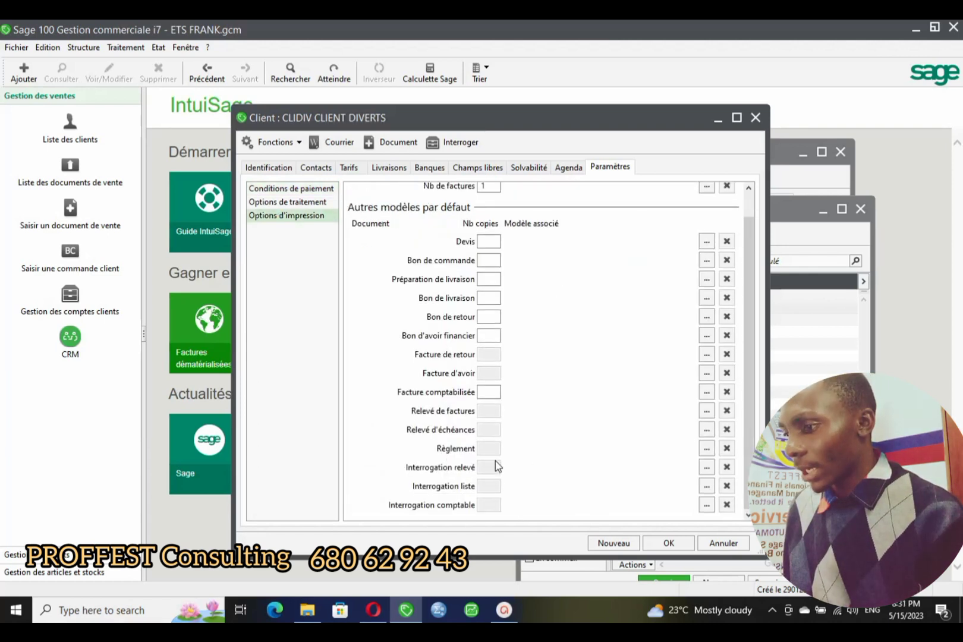
pyautogui.scroll(1, 475, 374)
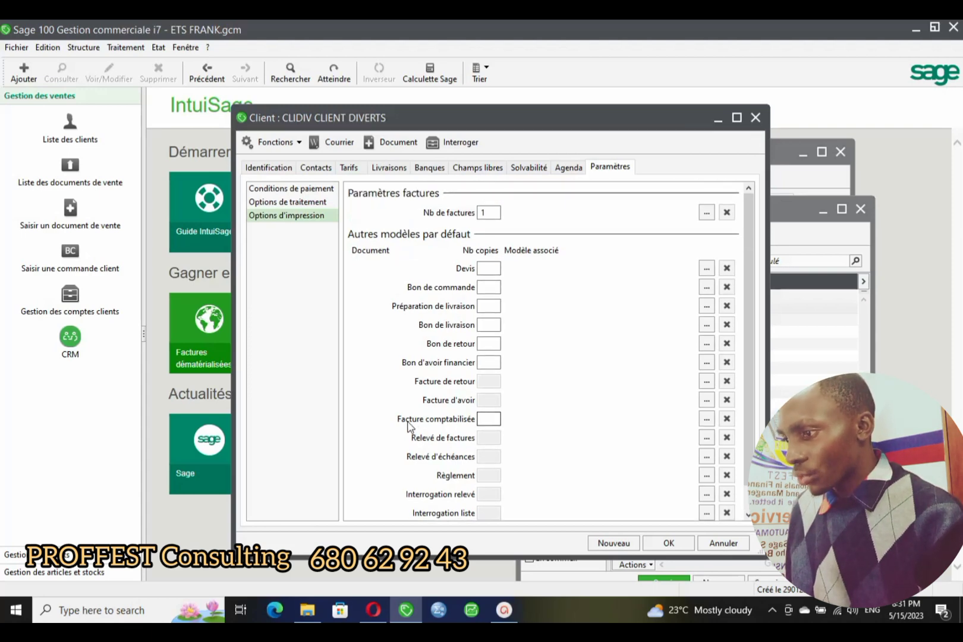
# - Assign Desktop > PROFFEST SHOPPING > SALES INVOIE.bgc as the Facture comptabilisée model
pyautogui.moveTo(592, 122); pyautogui.dragTo(451, 171)
pyautogui.click(701, 198)
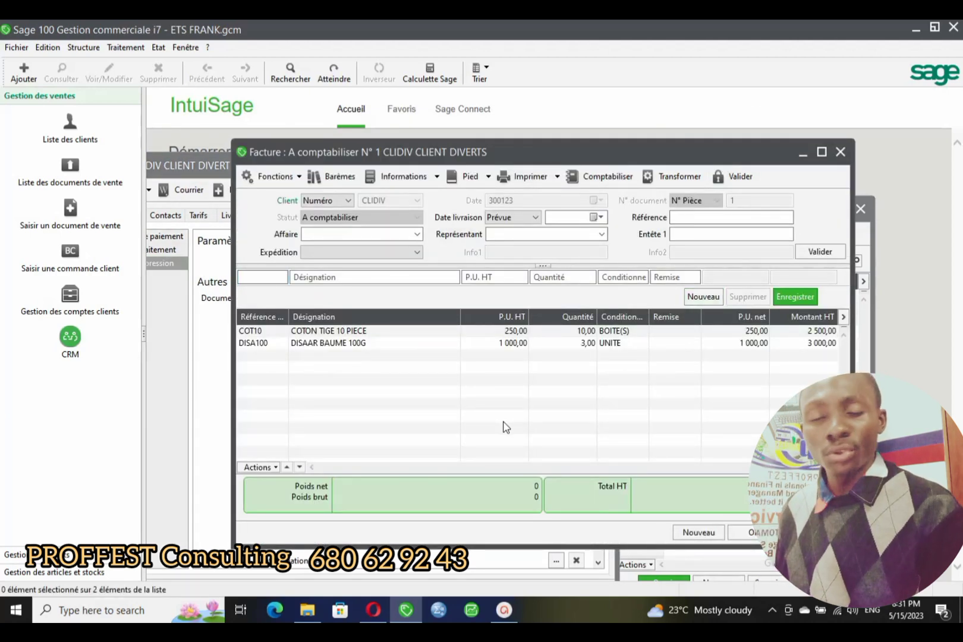
pyautogui.click(191, 169)
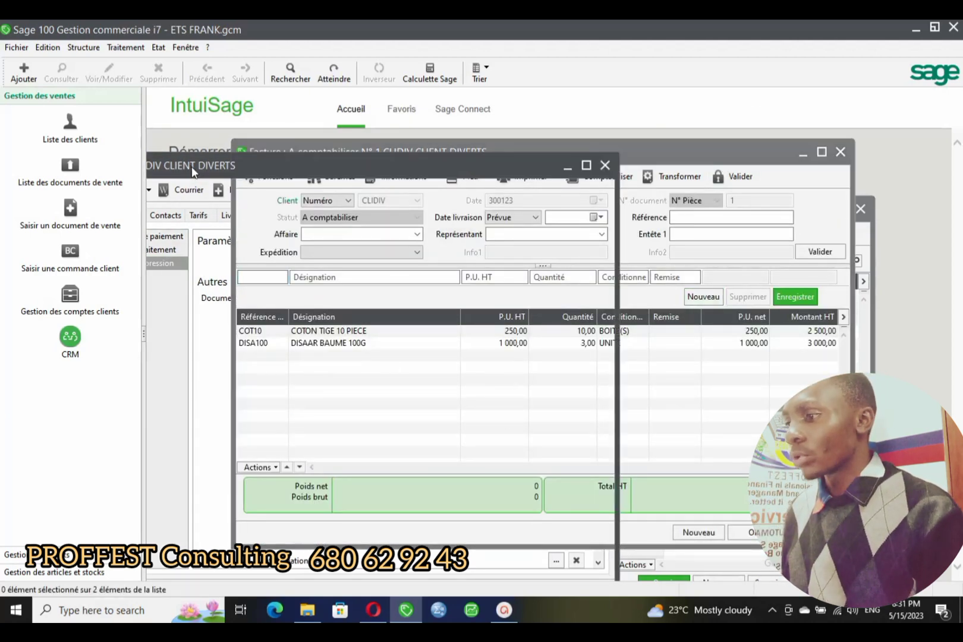
pyautogui.moveTo(213, 165); pyautogui.dragTo(379, 109)
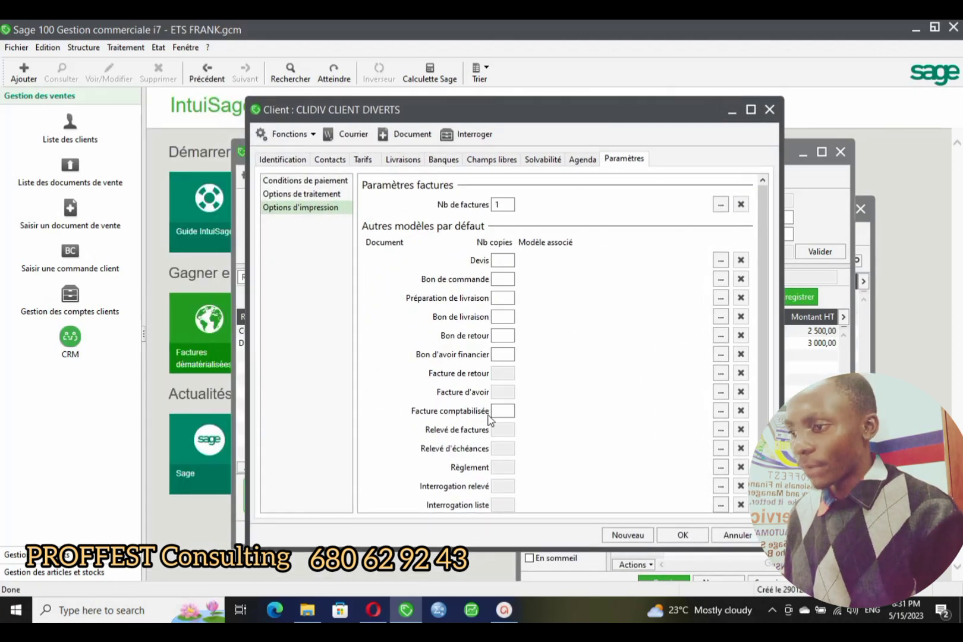
pyautogui.click(721, 410)
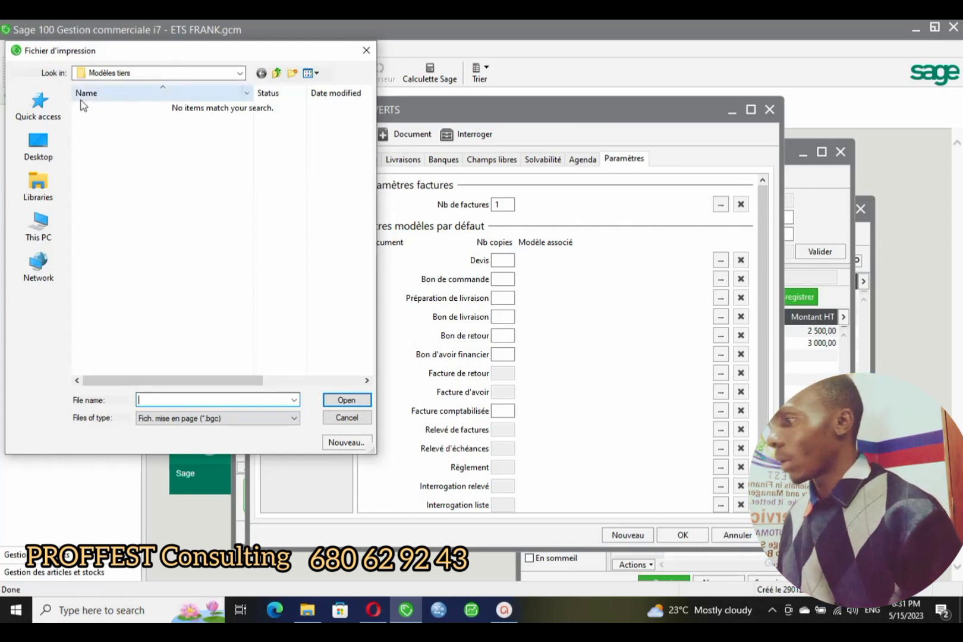
pyautogui.click(40, 225)
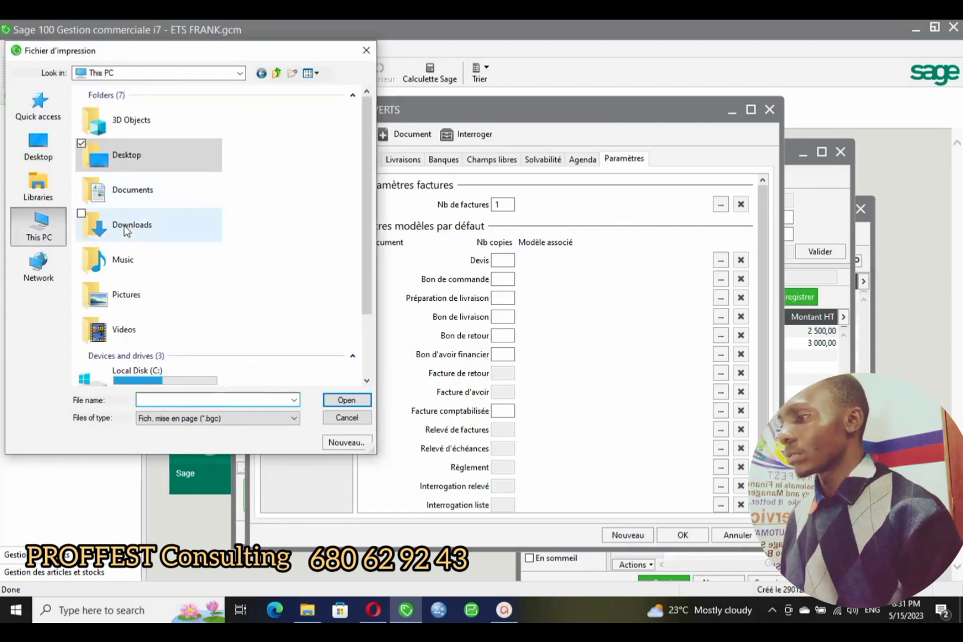
pyautogui.doubleClick(135, 157)
pyautogui.doubleClick(143, 132)
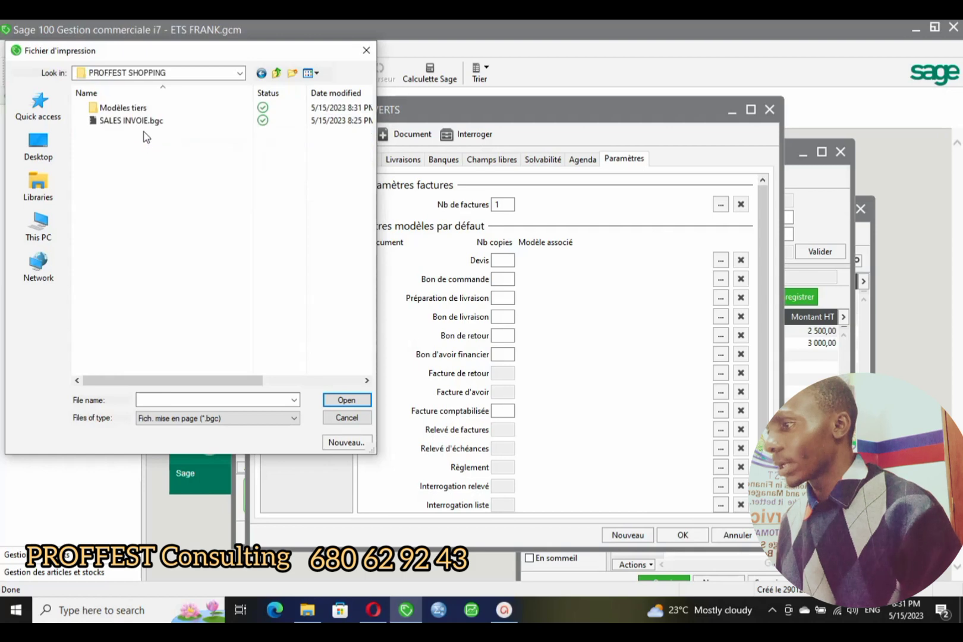
pyautogui.doubleClick(136, 121)
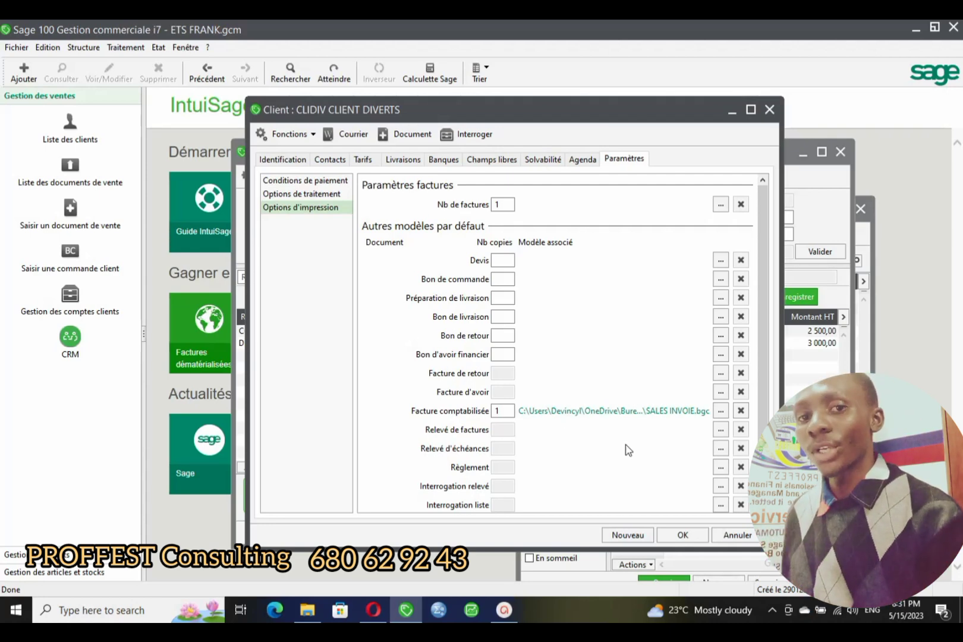
# - Save the client's print settings and test printing the invoice, cancelling the model choice each time
pyautogui.click(681, 535)
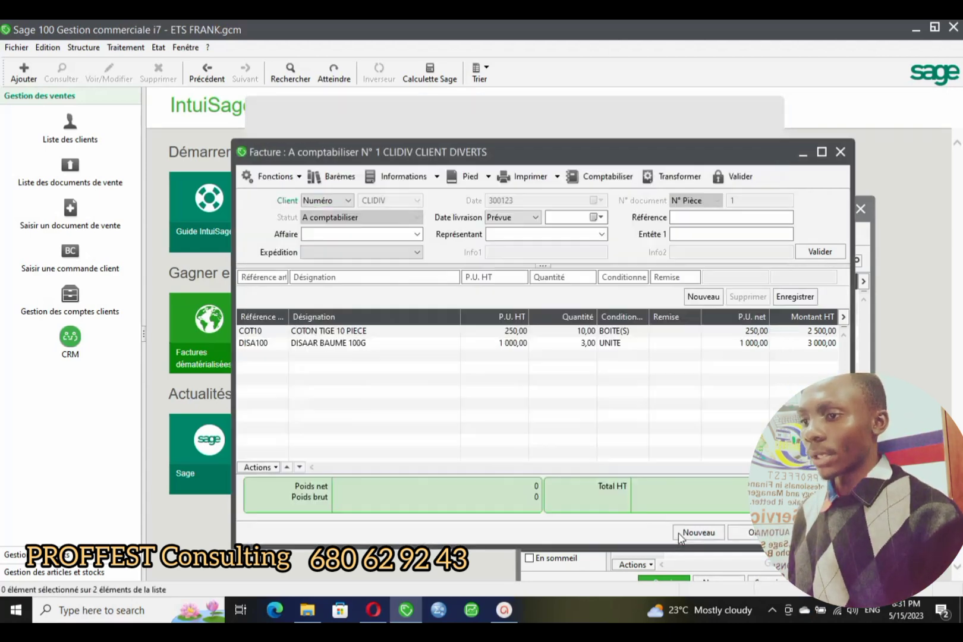
pyautogui.click(530, 172)
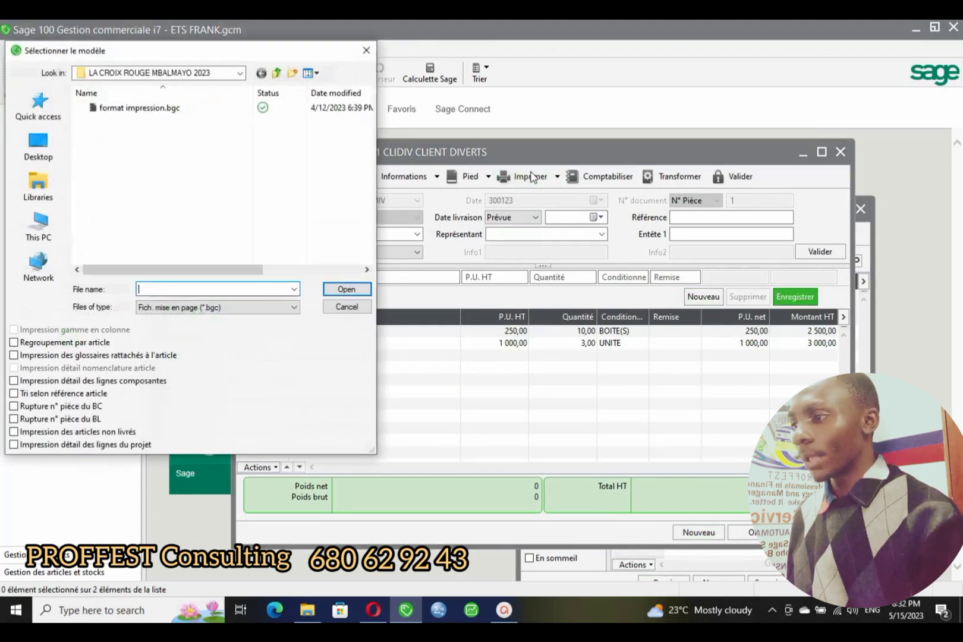
pyautogui.click(370, 54)
pyautogui.click(840, 152)
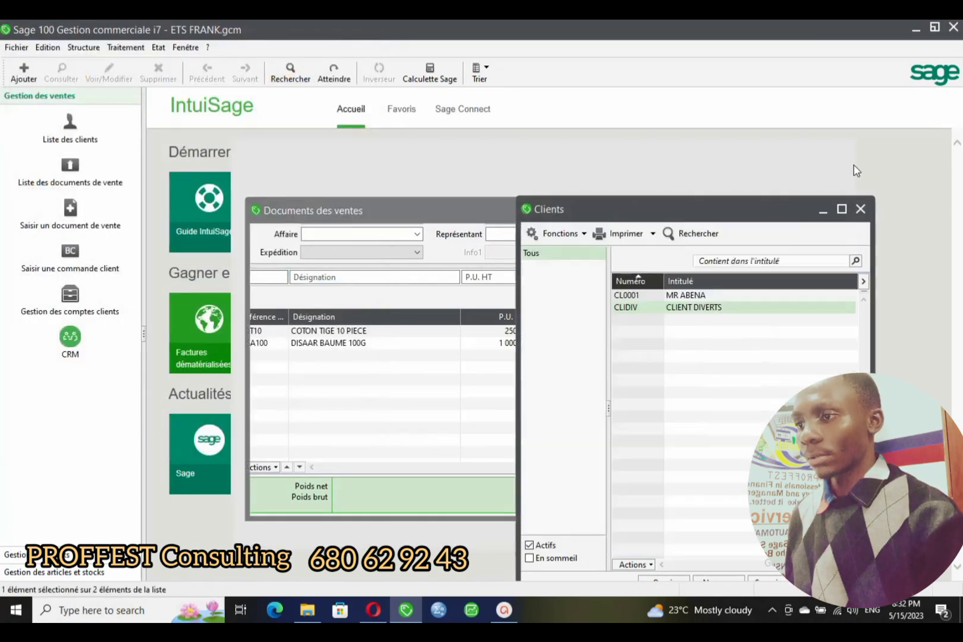
pyautogui.click(860, 209)
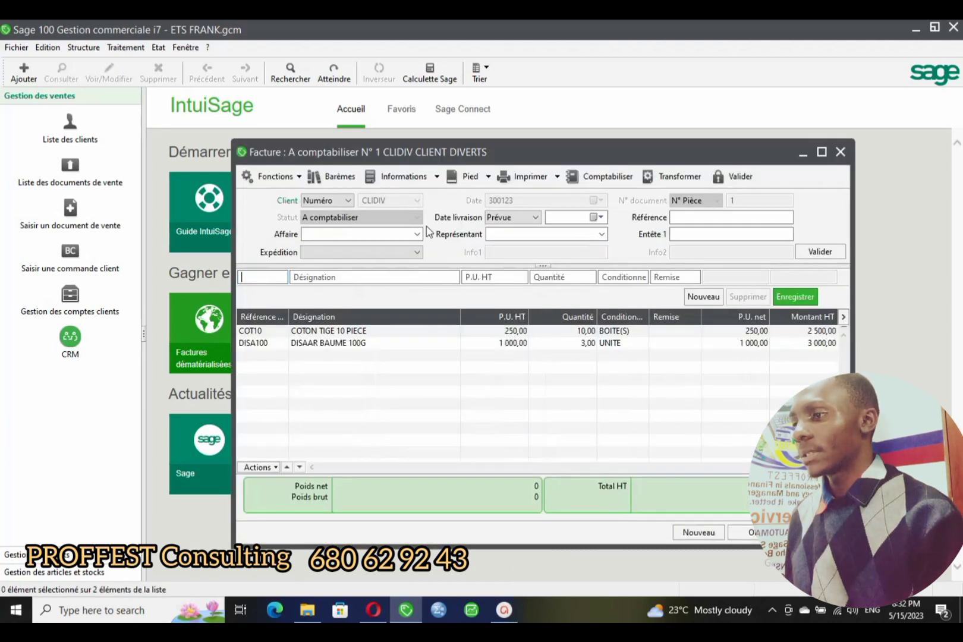
pyautogui.click(533, 180)
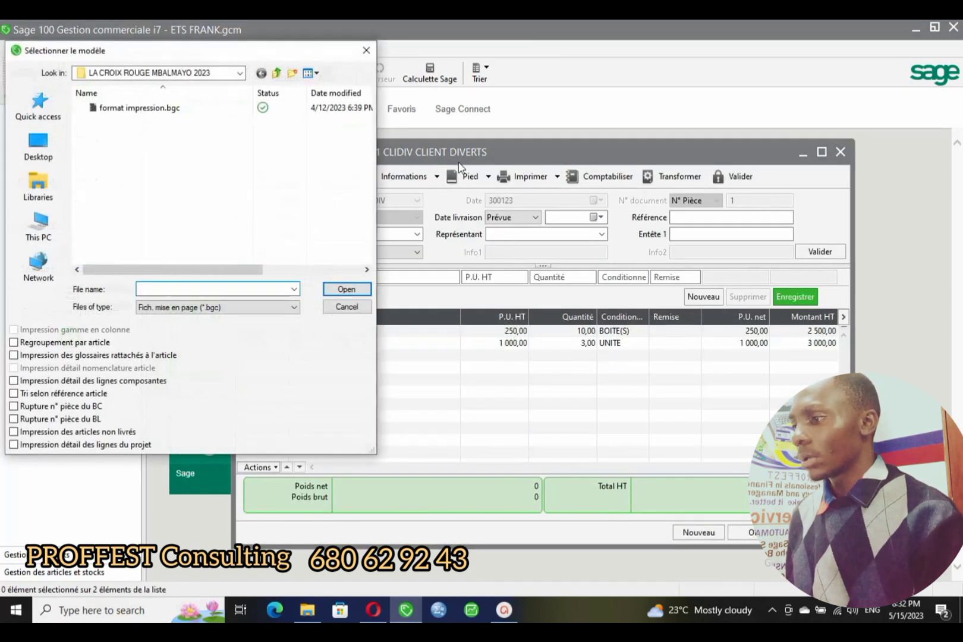
pyautogui.click(366, 50)
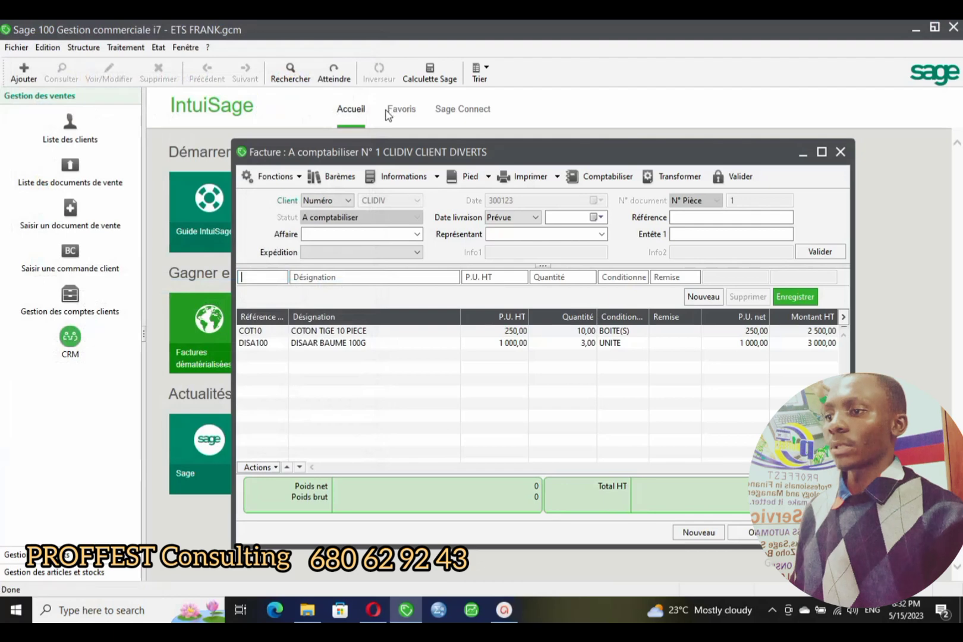
# - Reopen client CLIDIV to check it, then close the client record, Clients list and invoice
pyautogui.click(88, 50)
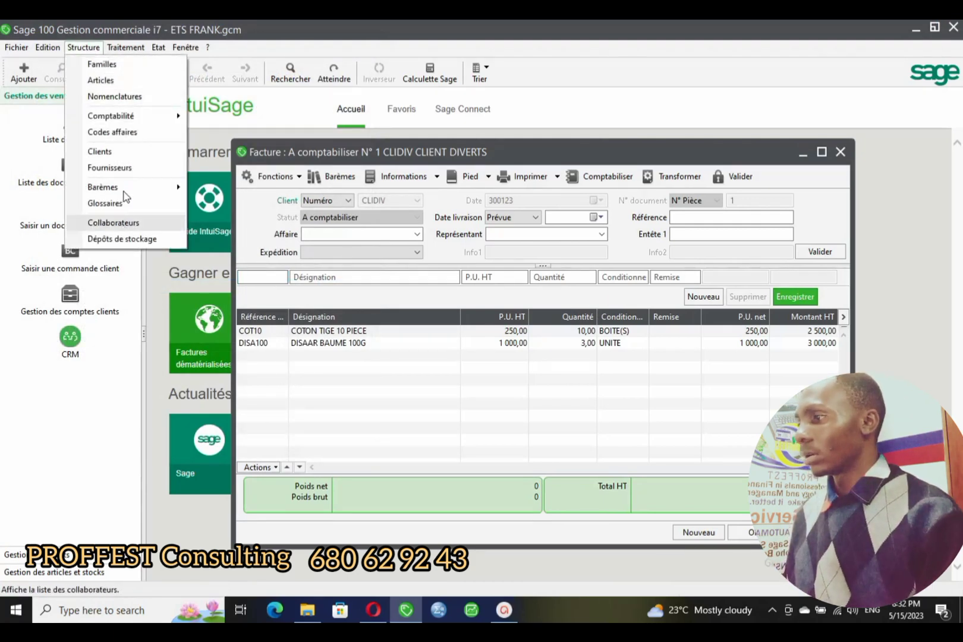
pyautogui.click(122, 152)
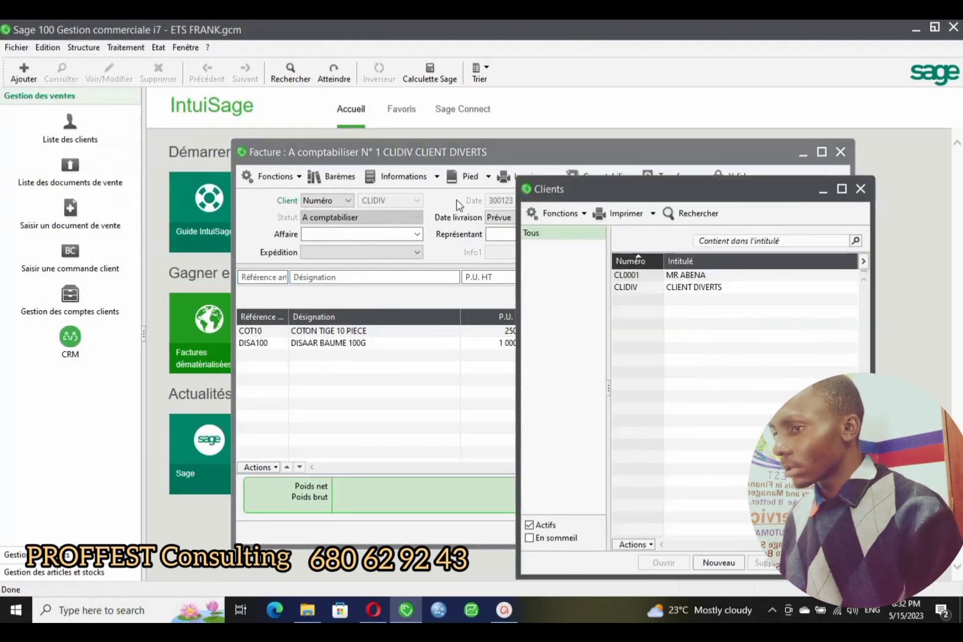
pyautogui.doubleClick(738, 289)
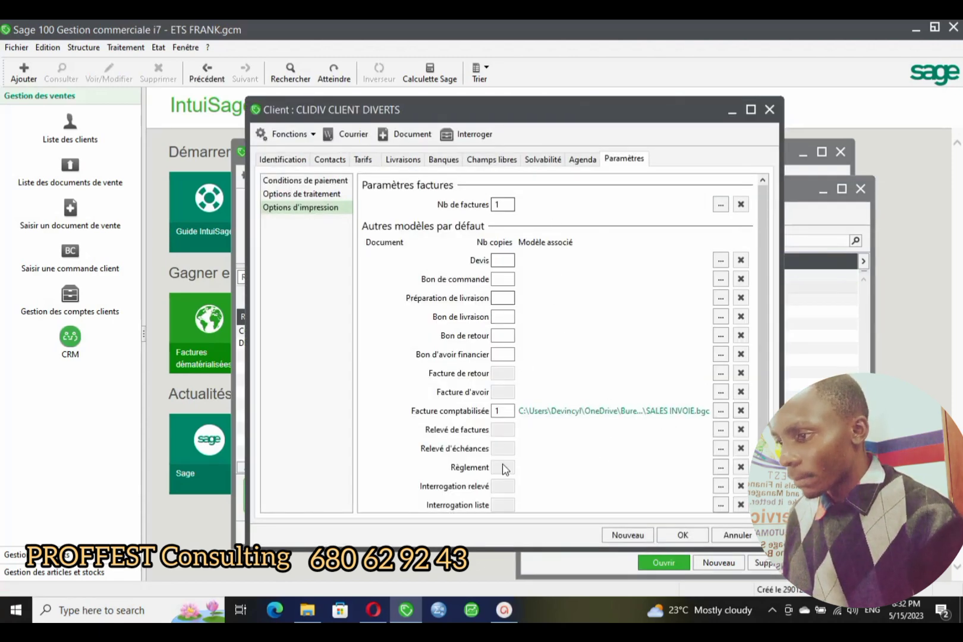
pyautogui.scroll(-2, 503, 469)
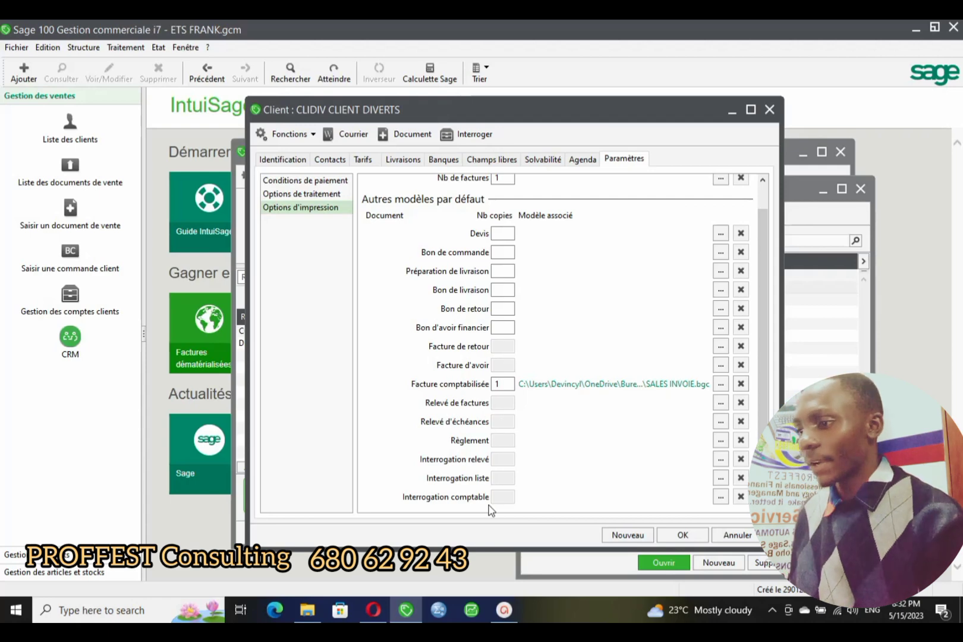
pyautogui.click(769, 110)
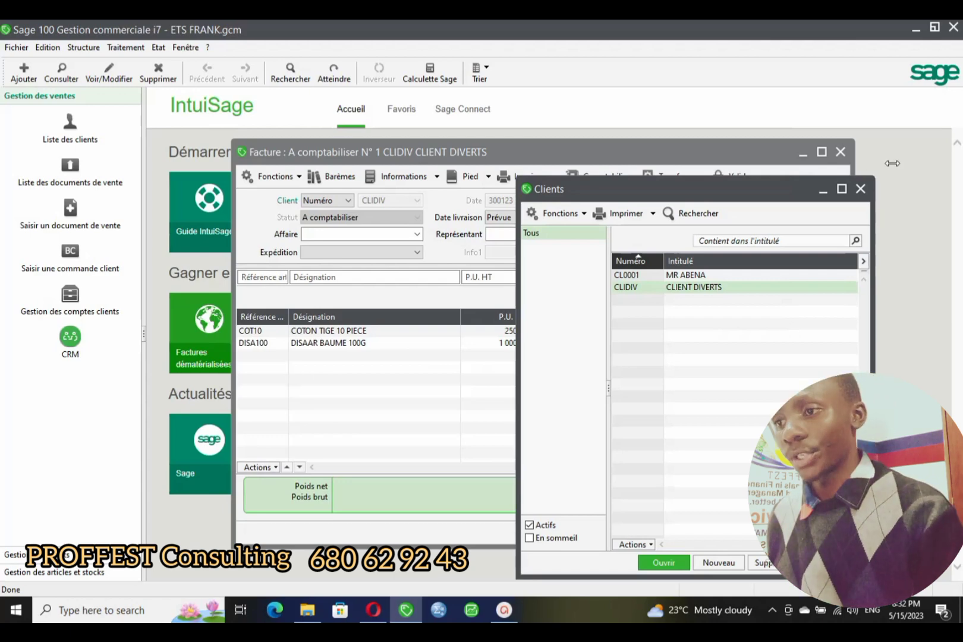
pyautogui.click(860, 189)
pyautogui.click(840, 153)
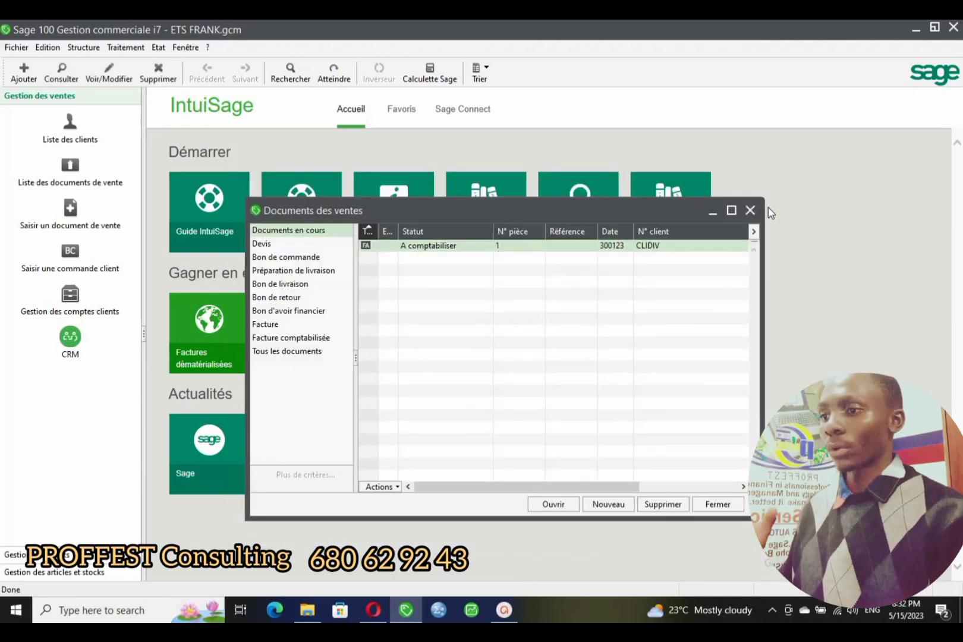
# - Close the sales list and ETS FRANK.gcm, then reopen ETS FRANK.gcm, accepting the access prompts
pyautogui.click(748, 209)
pyautogui.click(132, 47)
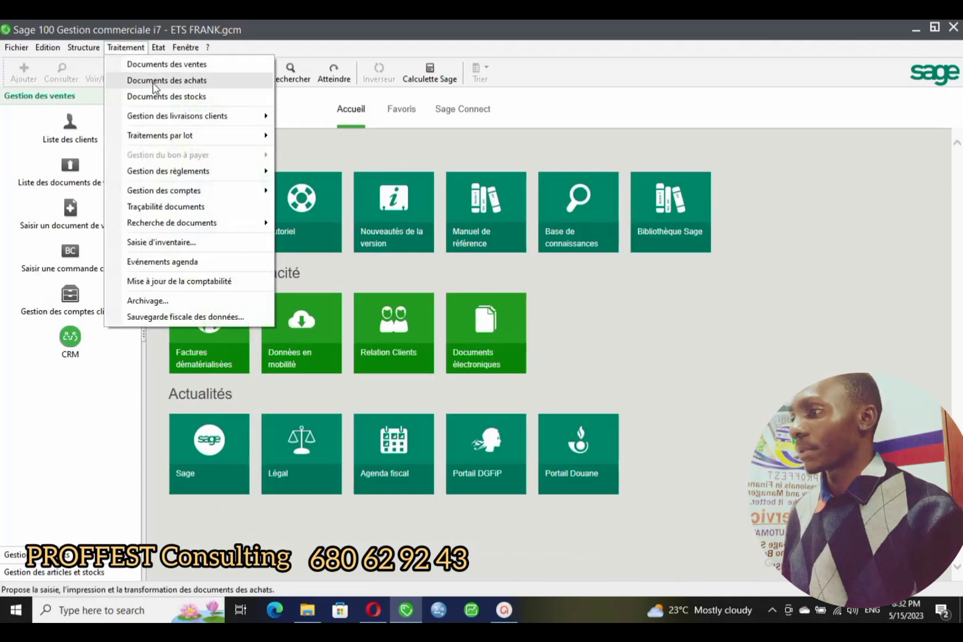
pyautogui.click(9, 49)
pyautogui.click(9, 49)
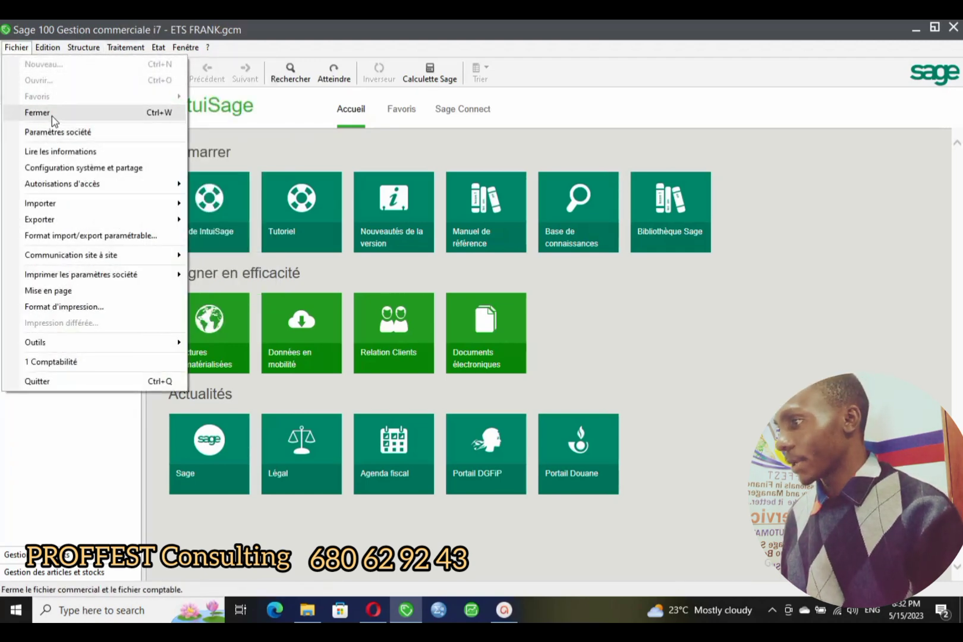
pyautogui.click(53, 113)
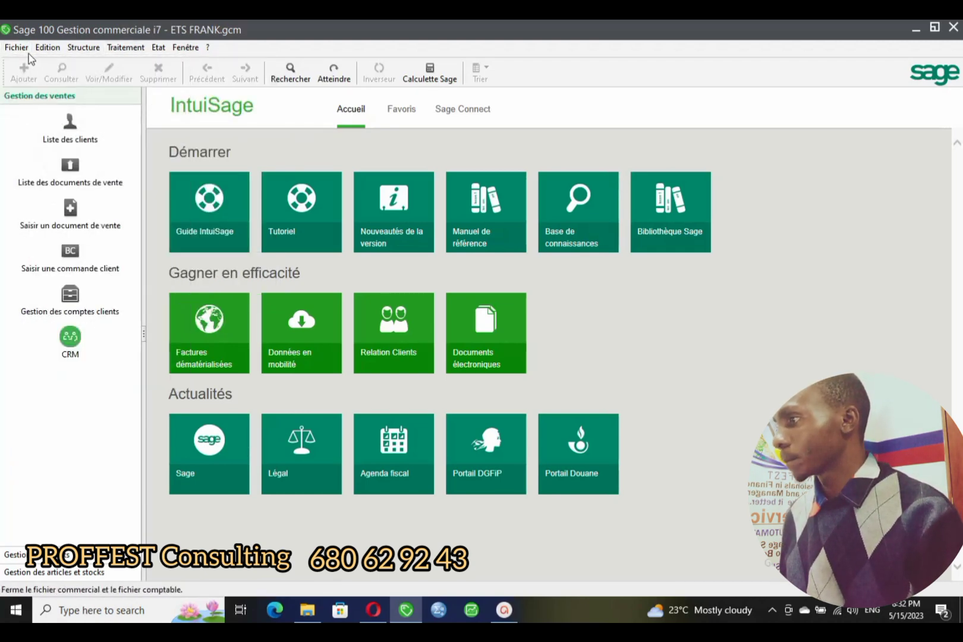
pyautogui.click(24, 51)
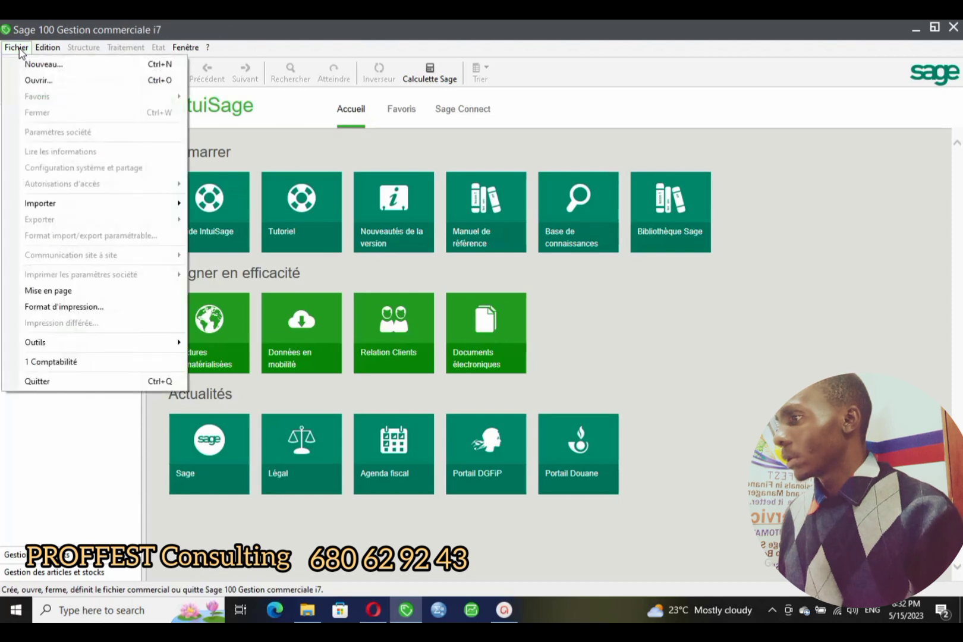
pyautogui.click(33, 79)
pyautogui.doubleClick(128, 132)
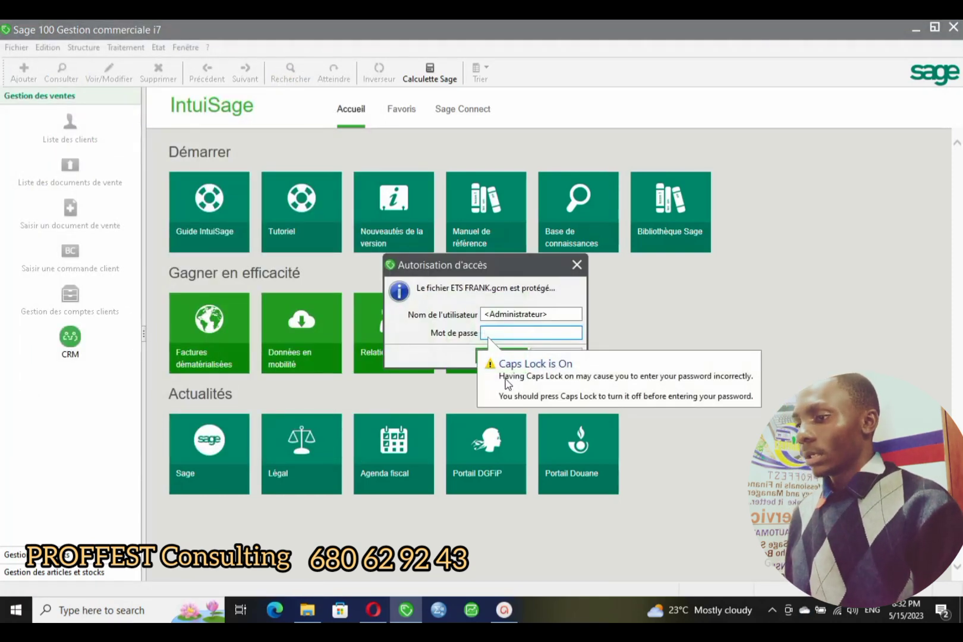
pyautogui.click(510, 354)
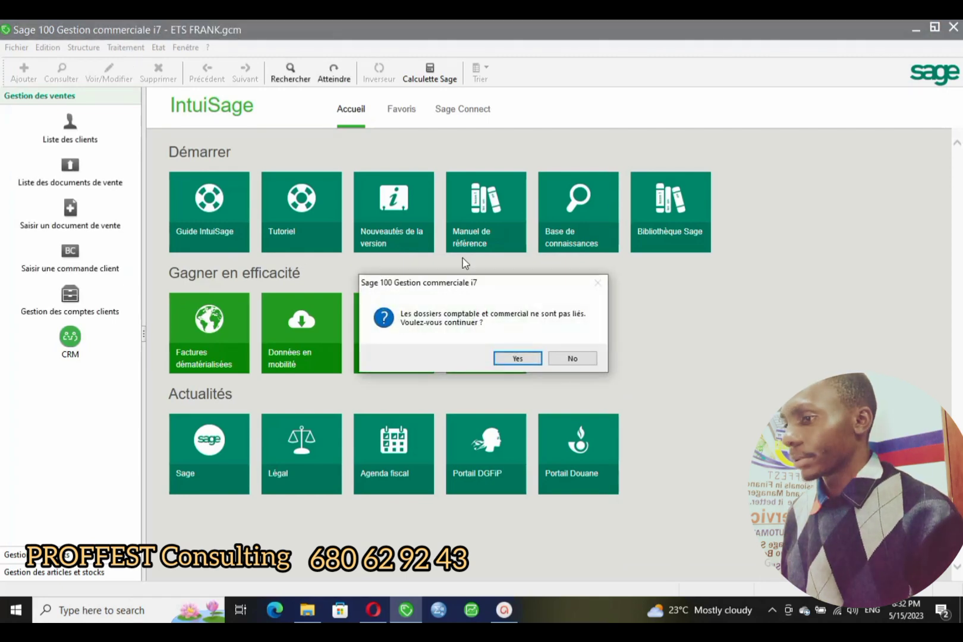
pyautogui.click(516, 360)
# - Open invoice N° 1 for CLIDIV from Documents des ventes and cancel the print model choice
pyautogui.click(125, 47)
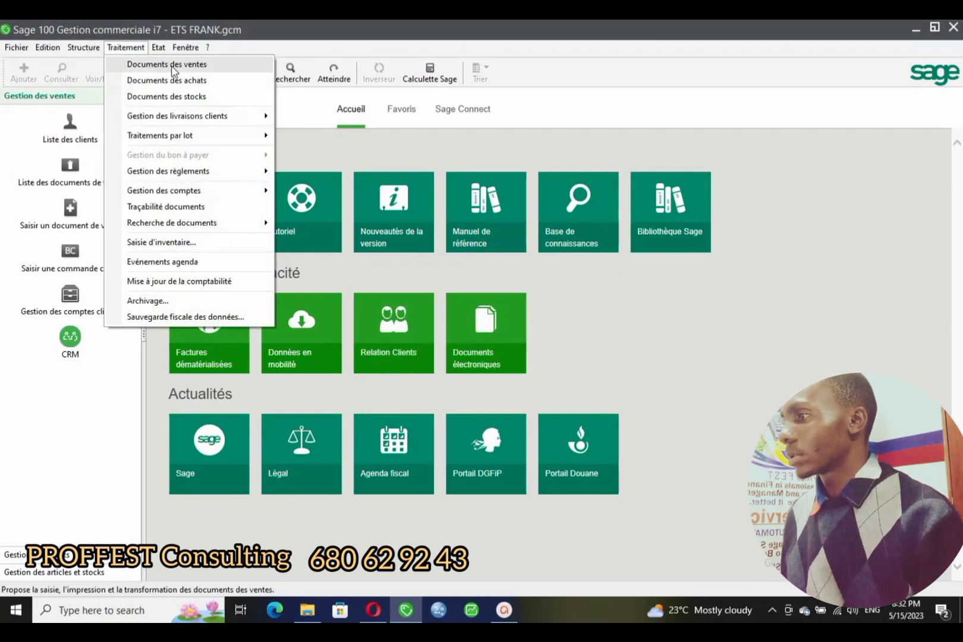
pyautogui.click(173, 65)
pyautogui.doubleClick(484, 245)
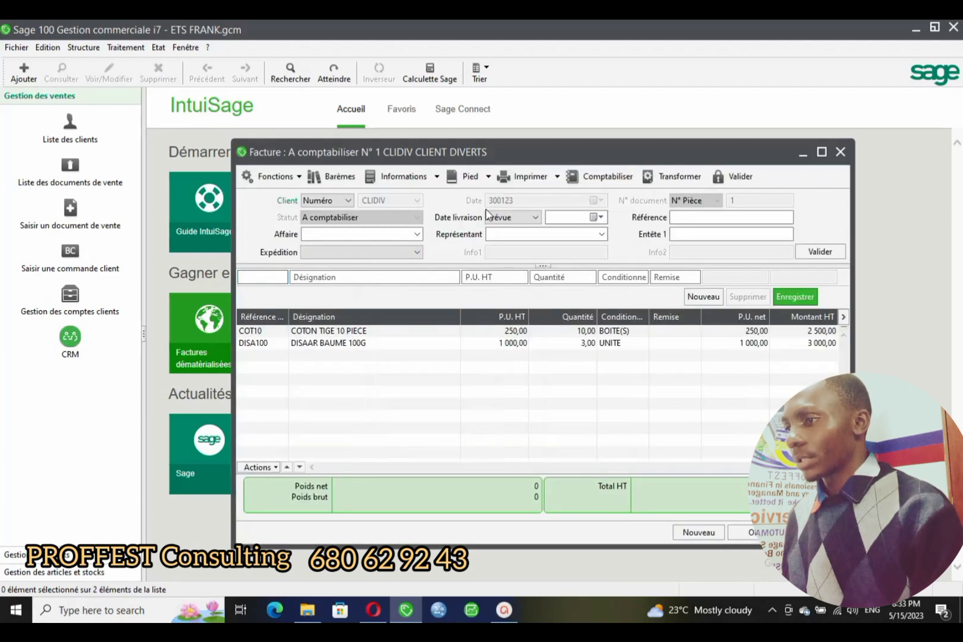
pyautogui.click(528, 179)
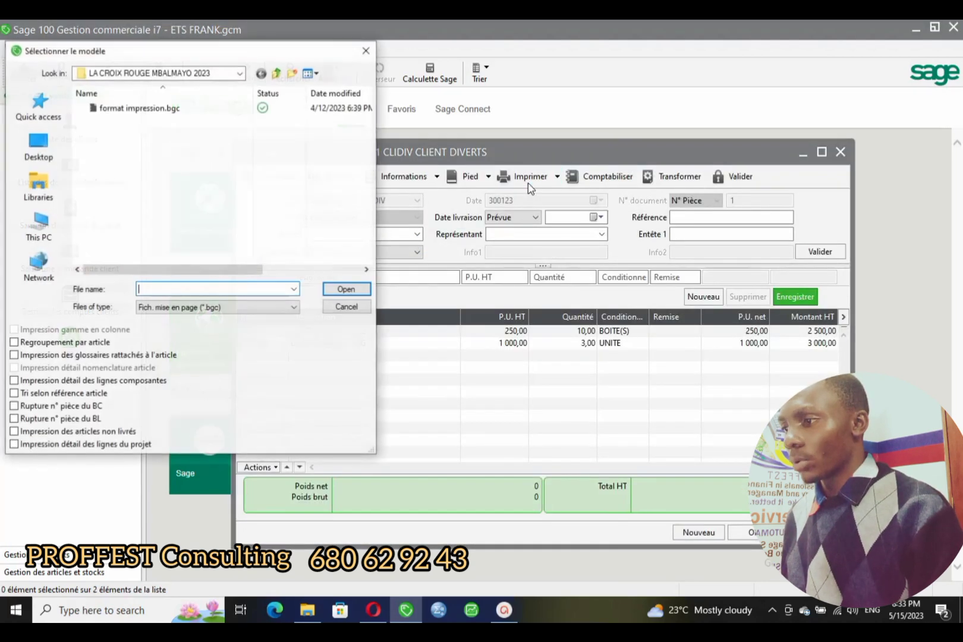
pyautogui.click(366, 51)
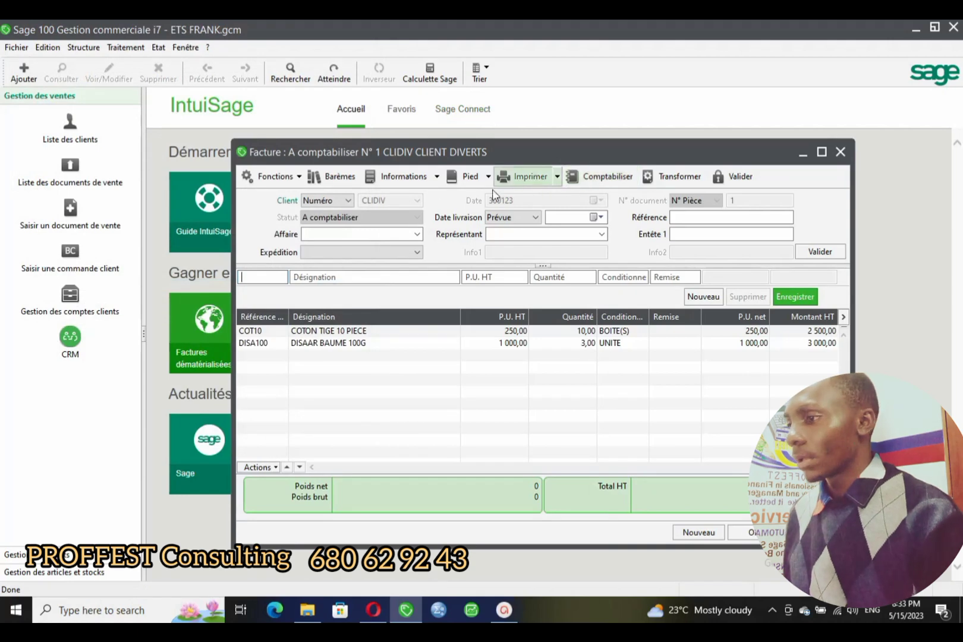
# - Close the invoice N° 1 window and move the Documents des ventes list higher
pyautogui.moveTo(721, 161); pyautogui.dragTo(741, 162)
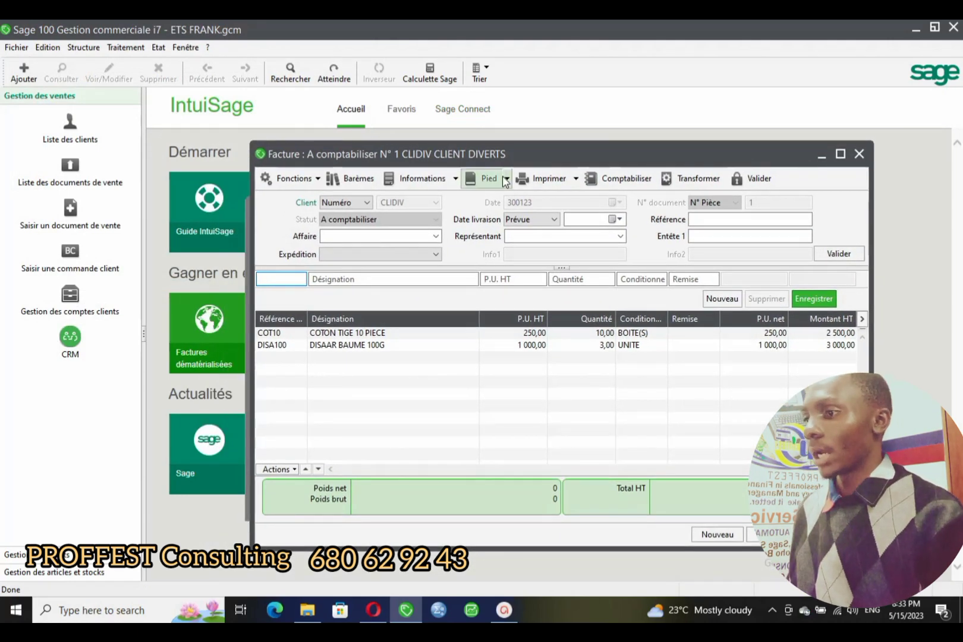
pyautogui.click(859, 154)
pyautogui.moveTo(672, 218); pyautogui.dragTo(687, 180)
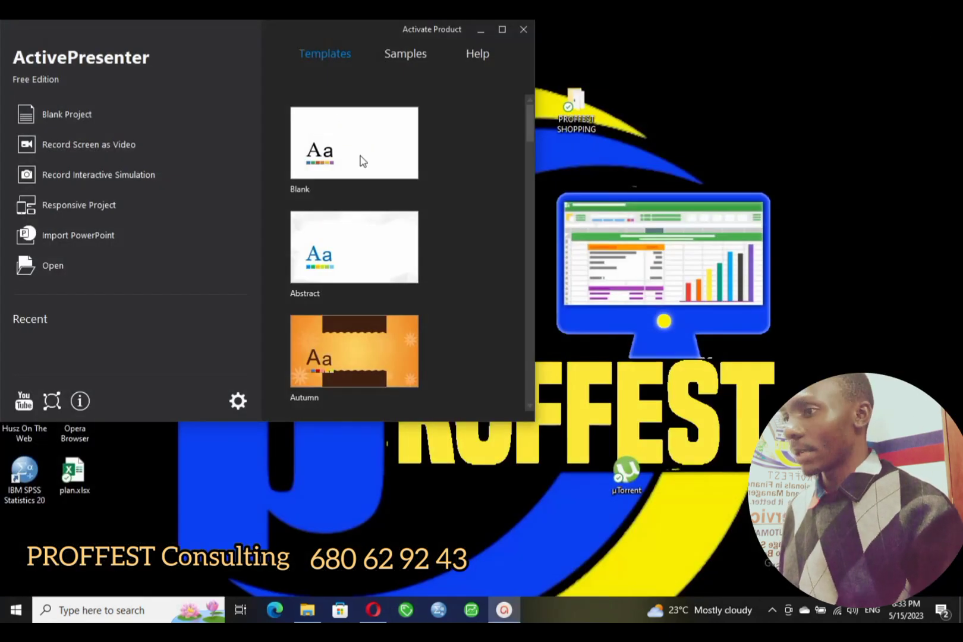
# - Move ActivePresenter aside and open SALES INVOIE.bgc from the desktop PROFFEST SHOPPING folder
pyautogui.click(787, 23)
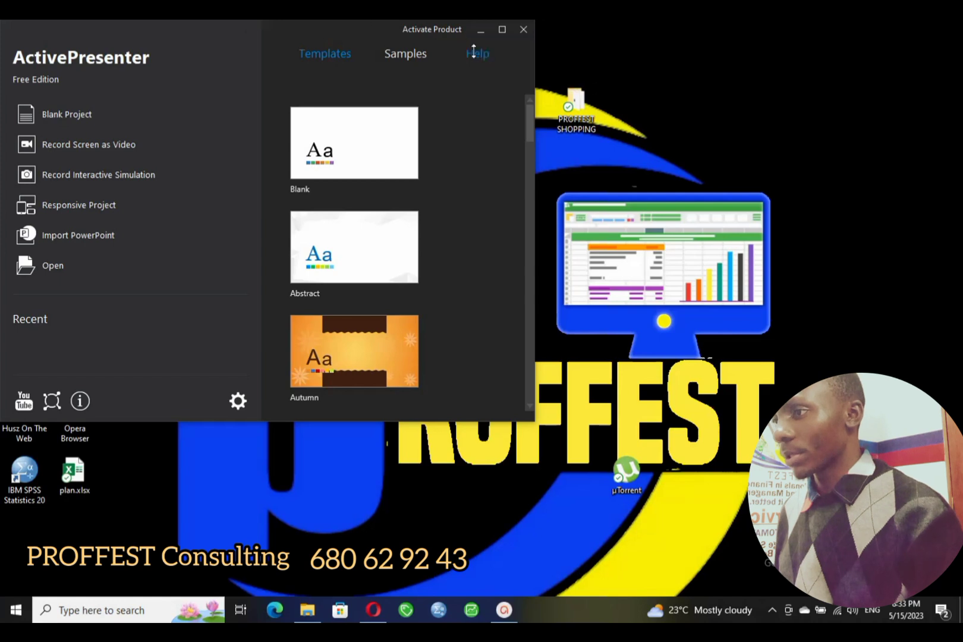
pyautogui.click(479, 31)
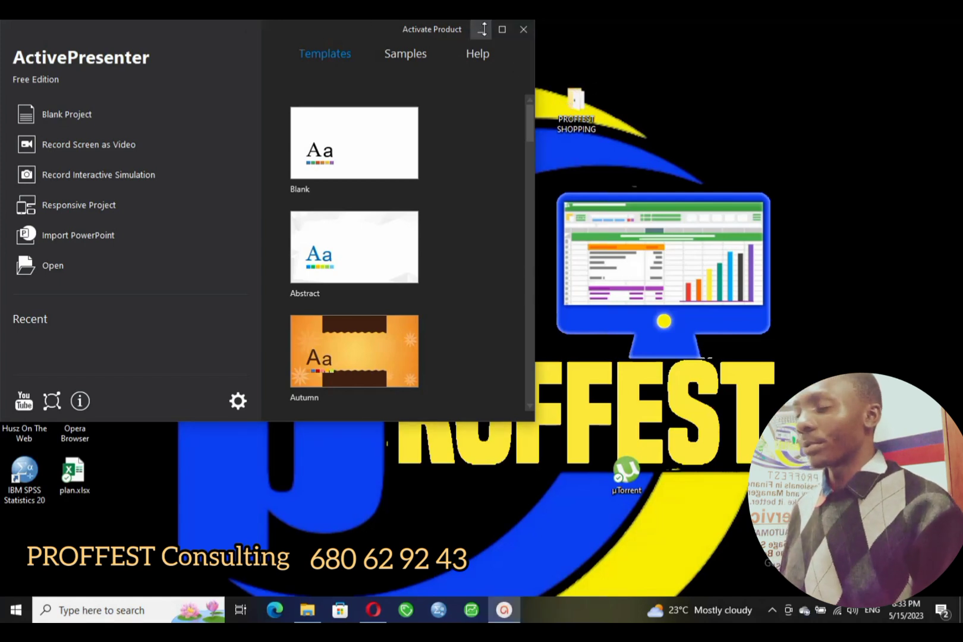
pyautogui.click(766, 60)
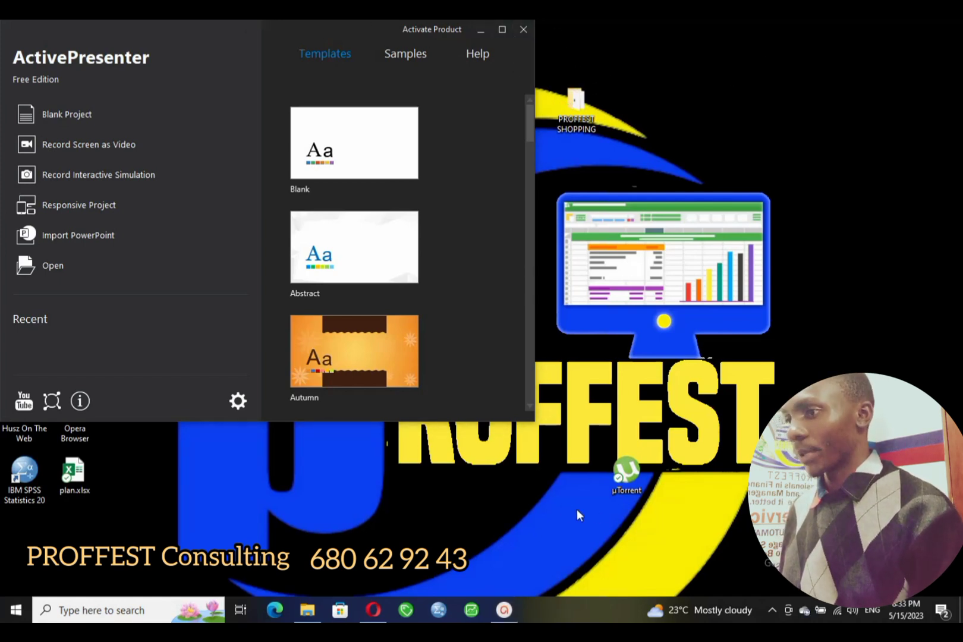
pyautogui.moveTo(265, 25); pyautogui.dragTo(350, 393)
pyautogui.moveTo(203, 291); pyautogui.dragTo(533, 405)
pyautogui.click(572, 106)
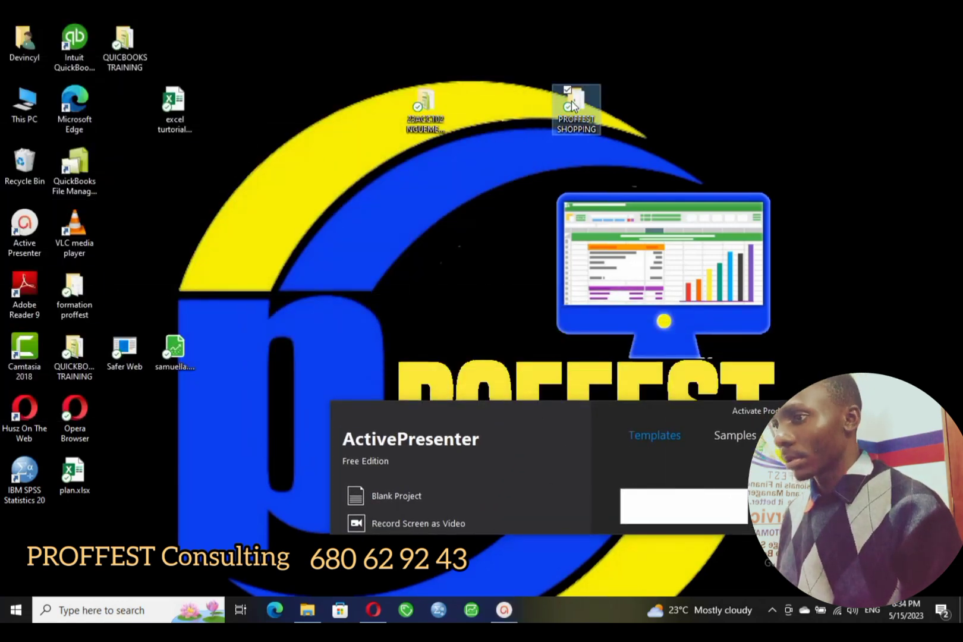
pyautogui.doubleClick(577, 116)
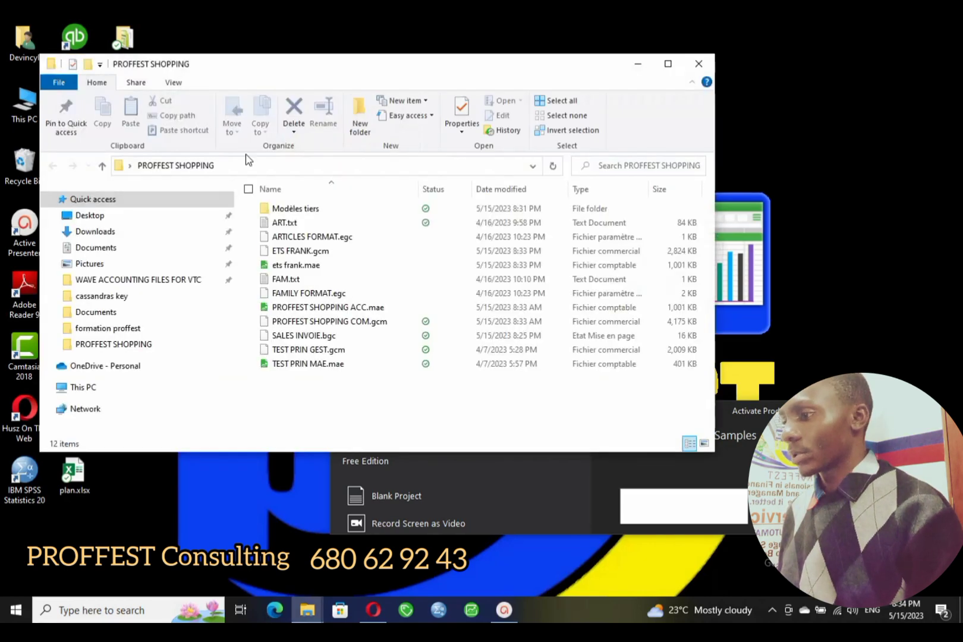
pyautogui.click(300, 337)
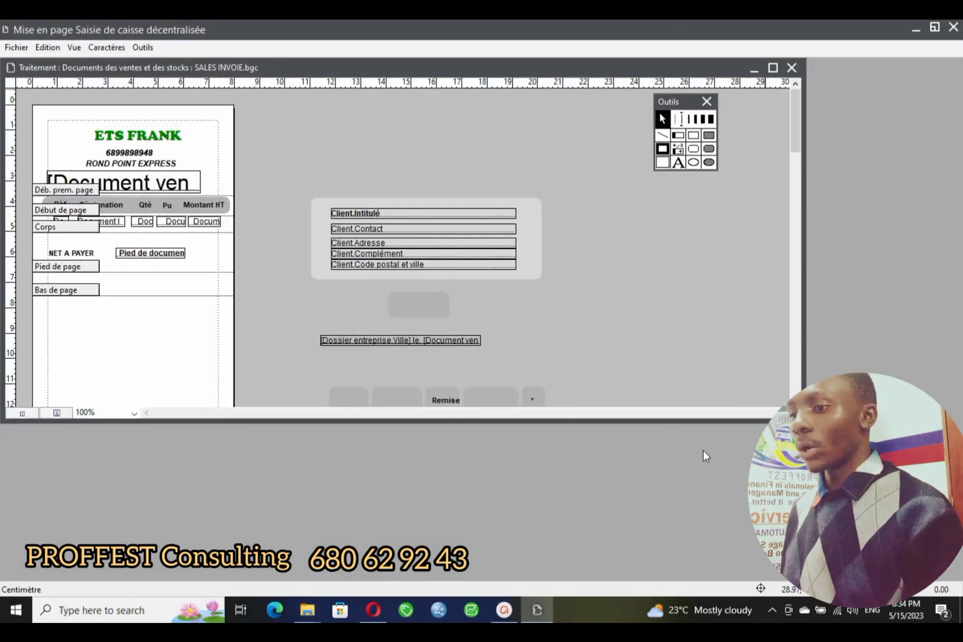
# - Enlarge the layout window and drag logo without background.png from Pictures > Proffest logo toward it
pyautogui.moveTo(655, 422); pyautogui.dragTo(645, 538)
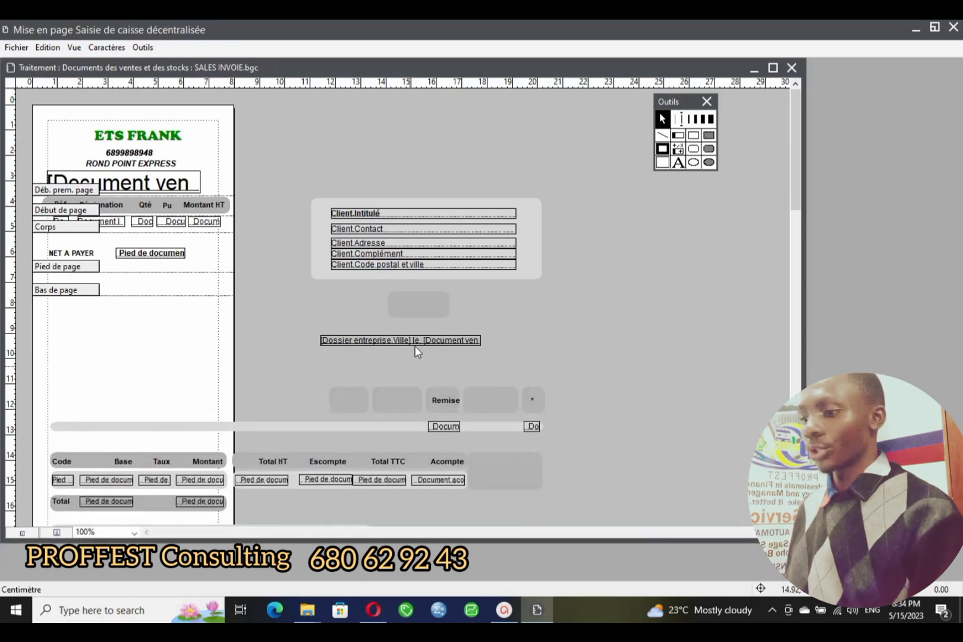
pyautogui.click(307, 609)
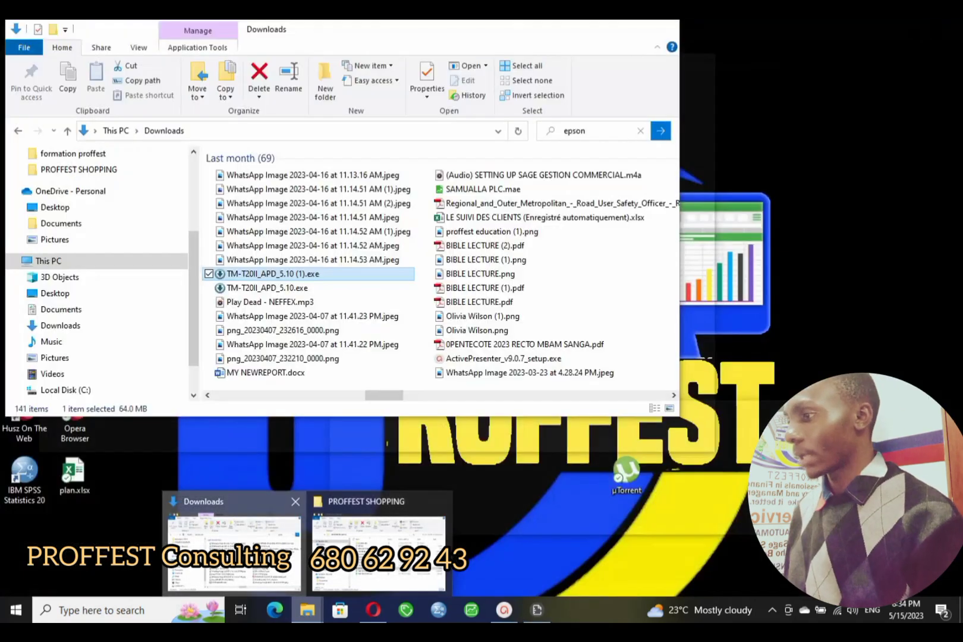
pyautogui.click(233, 553)
pyautogui.click(54, 239)
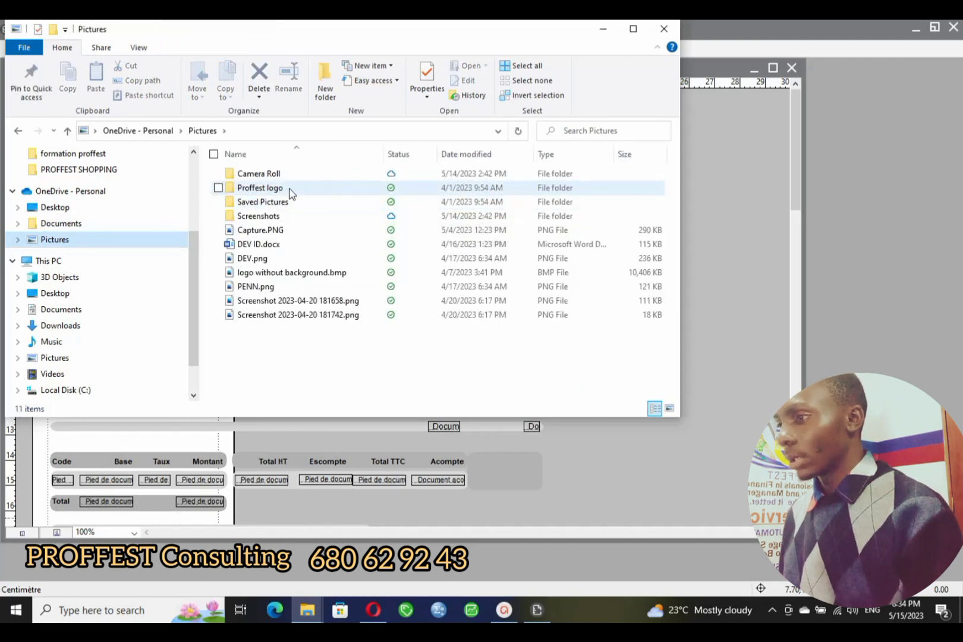
pyautogui.doubleClick(290, 189)
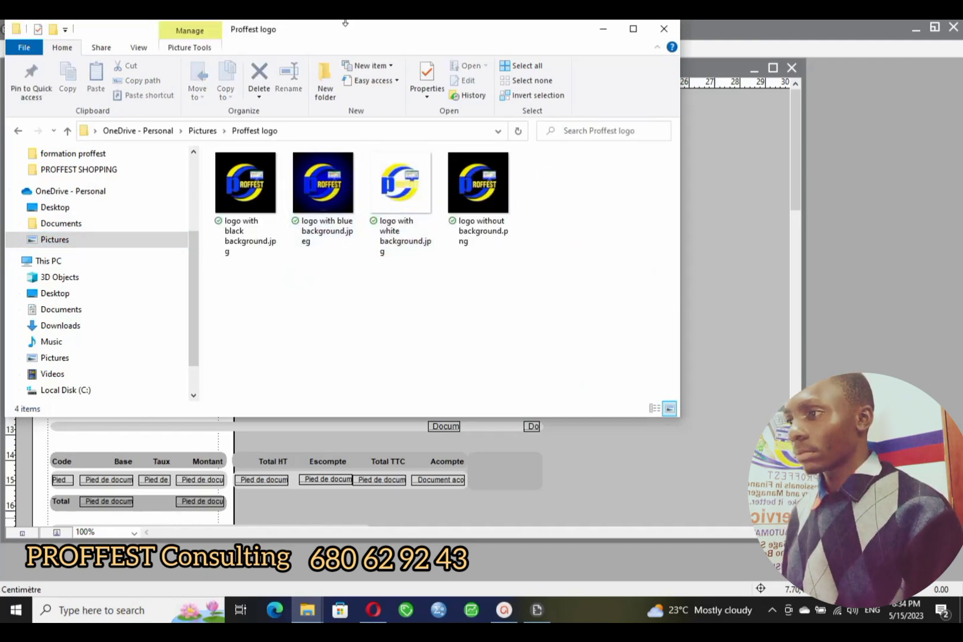
pyautogui.moveTo(345, 22); pyautogui.dragTo(482, 303)
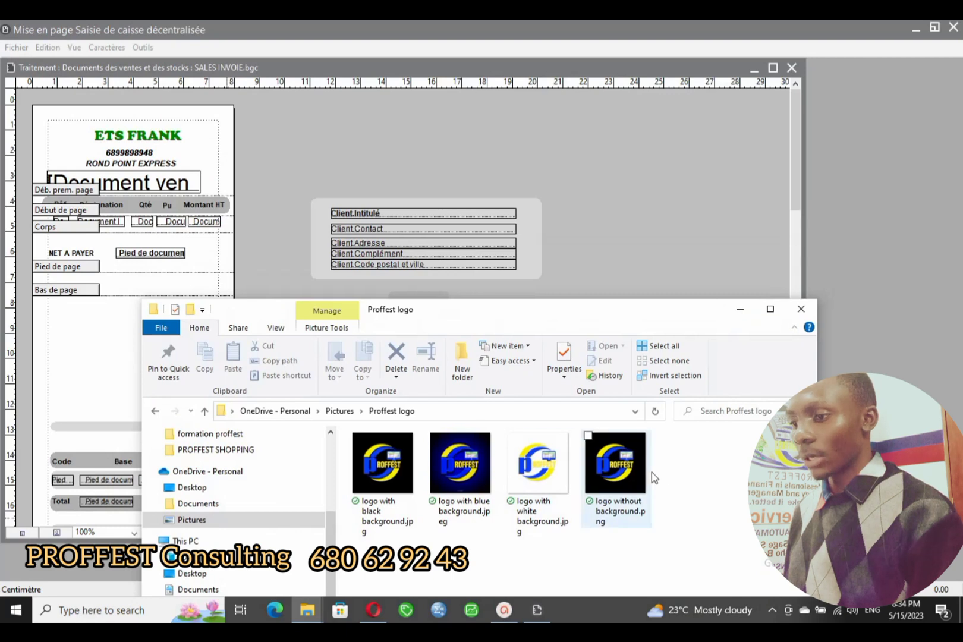
pyautogui.click(623, 473)
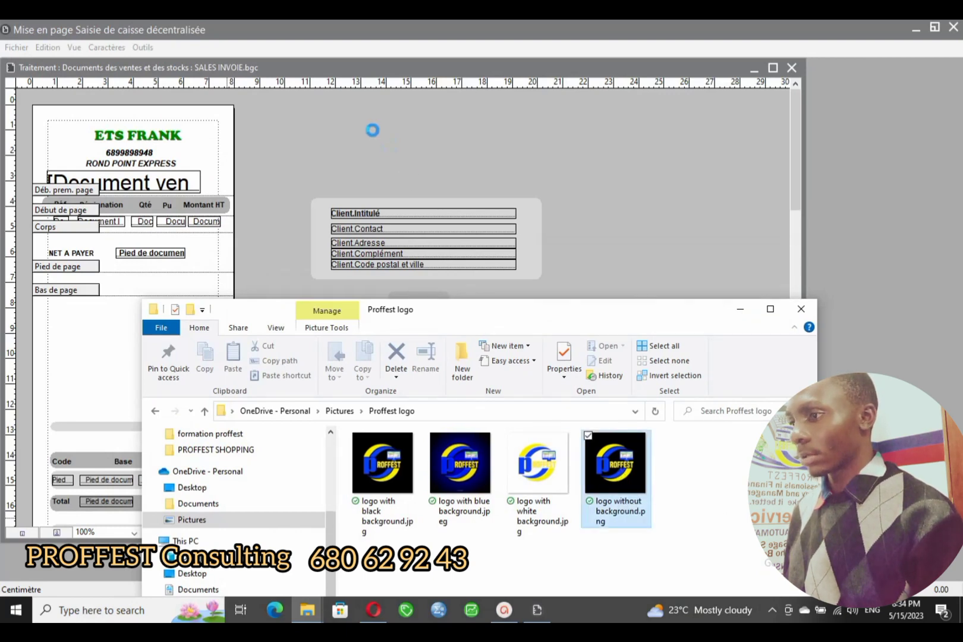
pyautogui.moveTo(376, 150); pyautogui.dragTo(379, 161)
# - Drop the PNG logo, dismiss 'Mauvais type de document !', and close the Proffest logo folder
pyautogui.moveTo(423, 309); pyautogui.dragTo(433, 420)
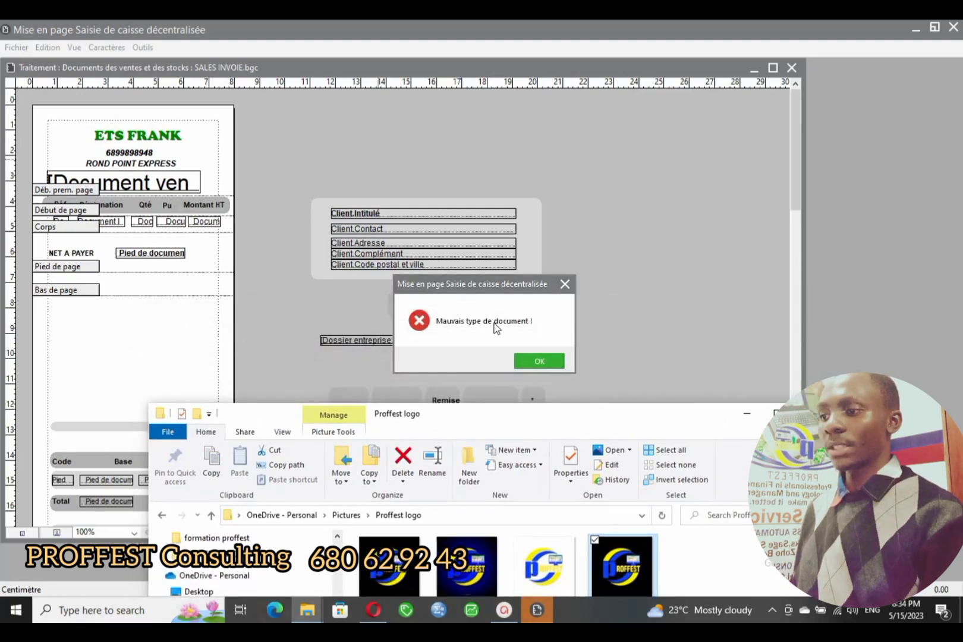
pyautogui.click(565, 284)
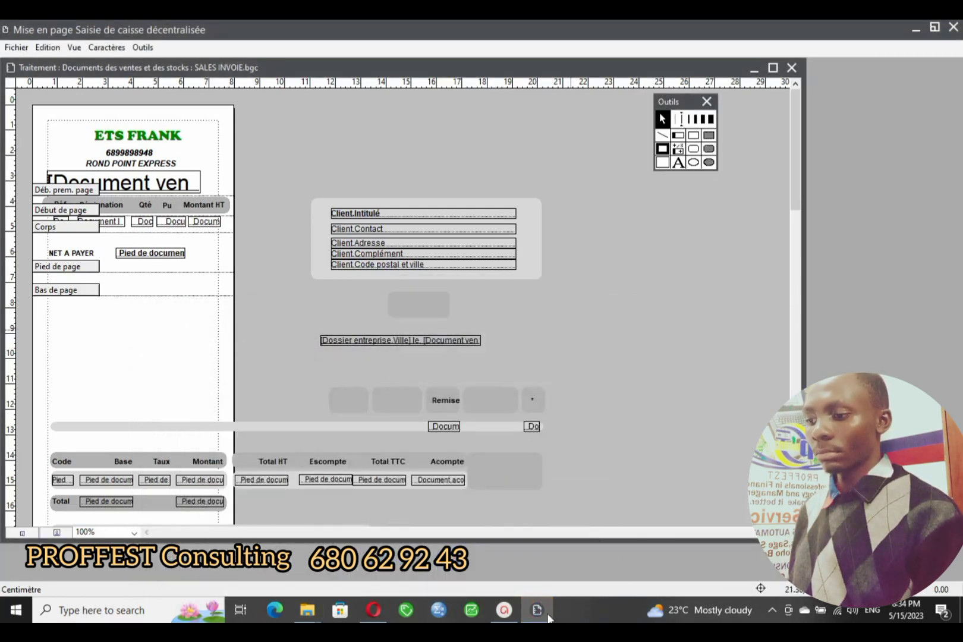
pyautogui.moveTo(306, 610)
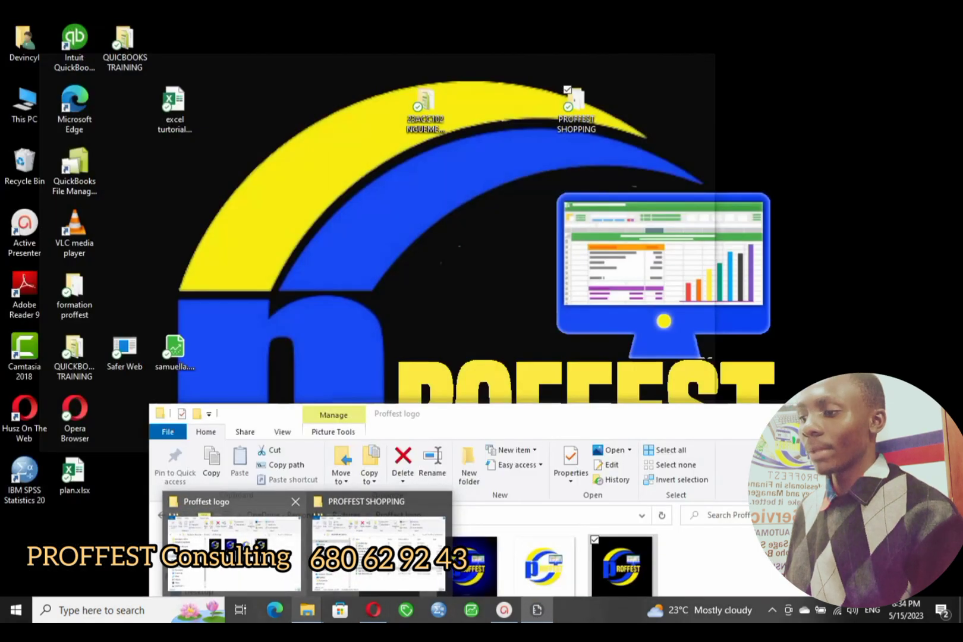
pyautogui.click(232, 550)
pyautogui.moveTo(692, 417); pyautogui.dragTo(690, 291)
pyautogui.click(812, 287)
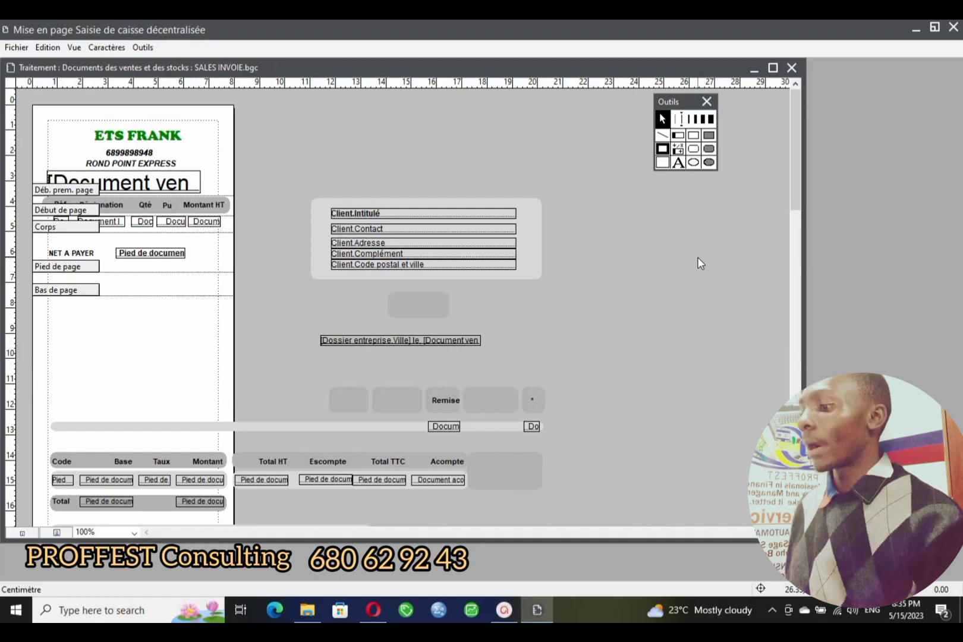
# - Search for 'PAIN' and launch the Paint app
pyautogui.click(116, 607)
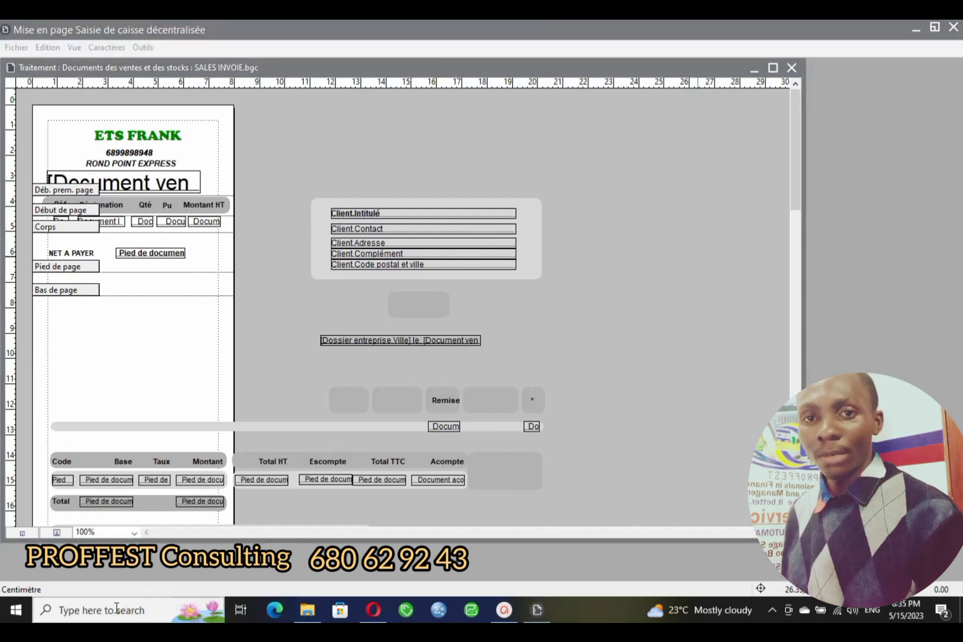
pyautogui.click(77, 613)
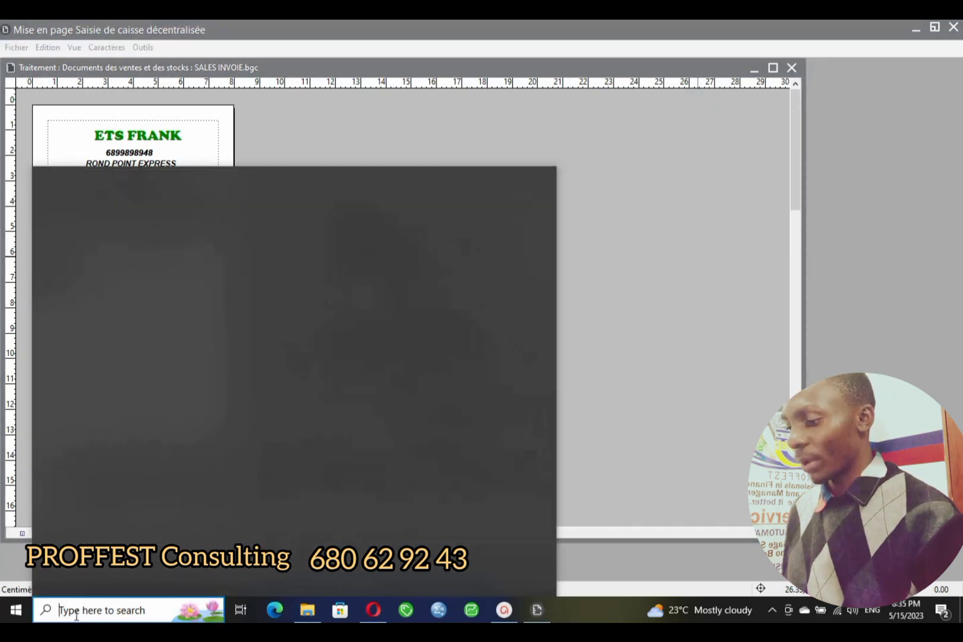
pyautogui.write('PAIN')
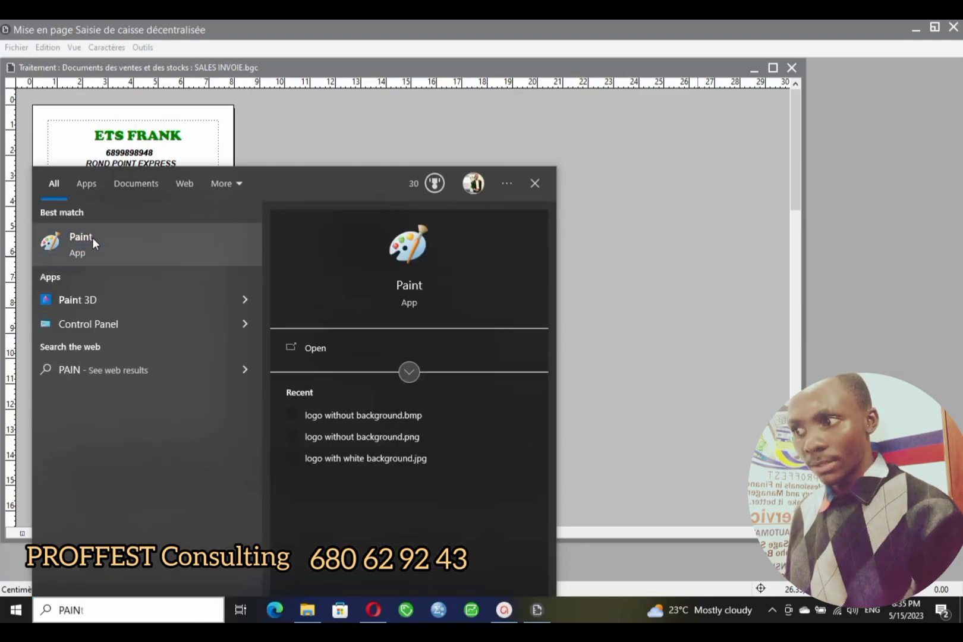
pyautogui.click(97, 238)
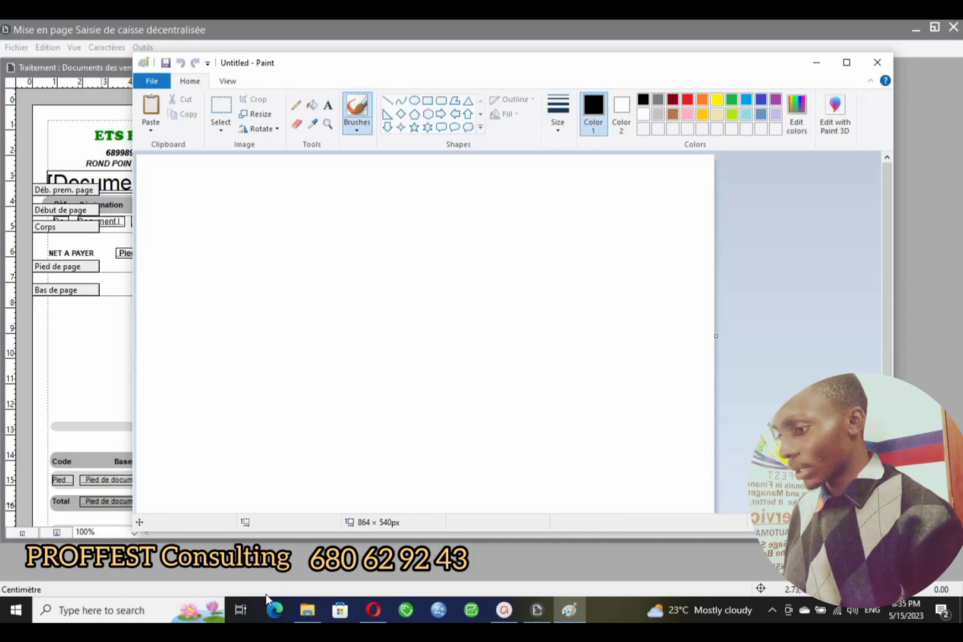
# - Drag logo without background.png from Pictures > Proffest logo onto the Paint canvas
pyautogui.click(307, 610)
pyautogui.moveTo(315, 618)
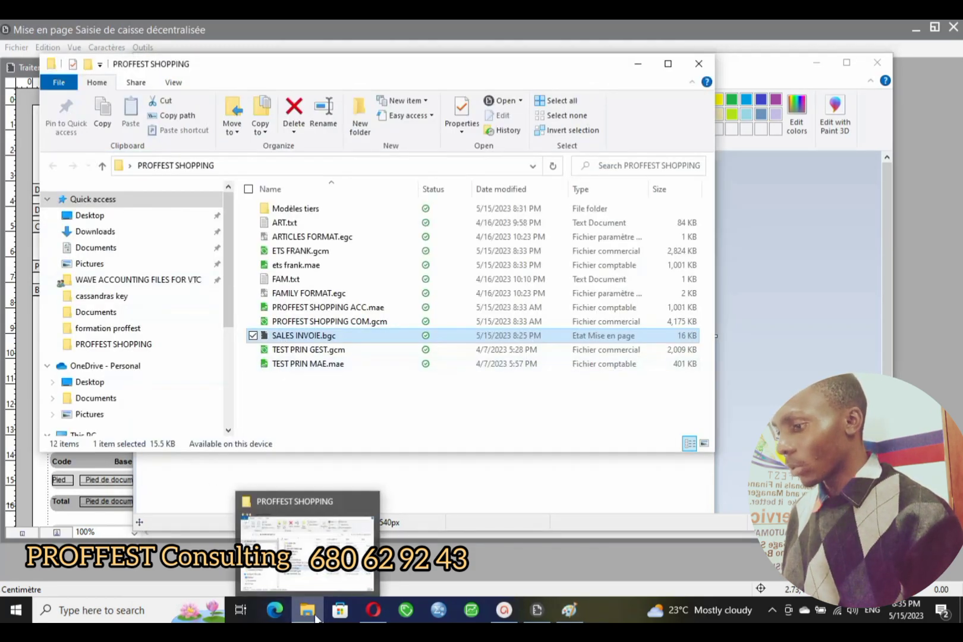
pyautogui.click(90, 264)
pyautogui.doubleClick(306, 225)
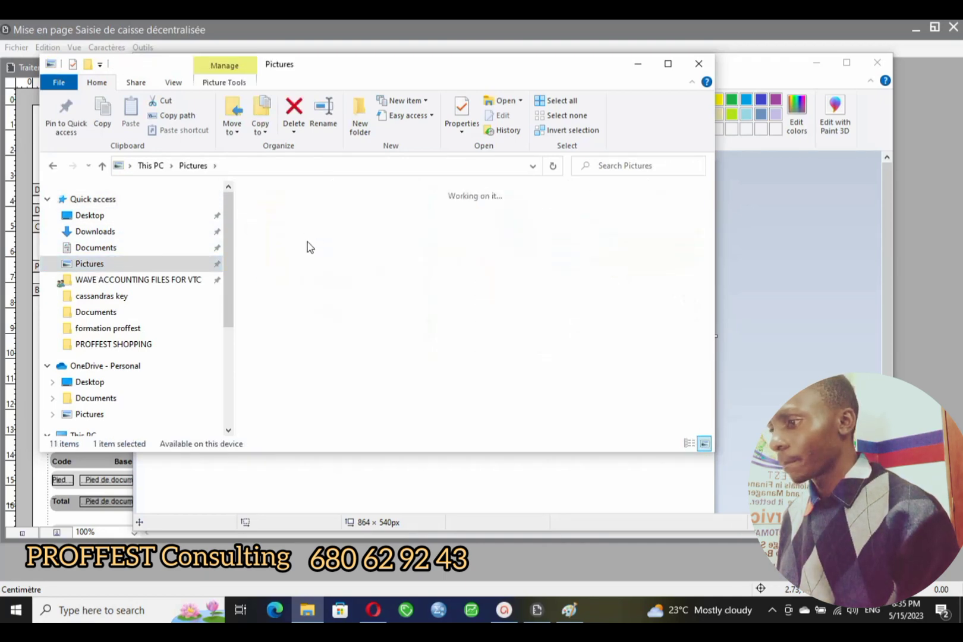
pyautogui.doubleClick(515, 227)
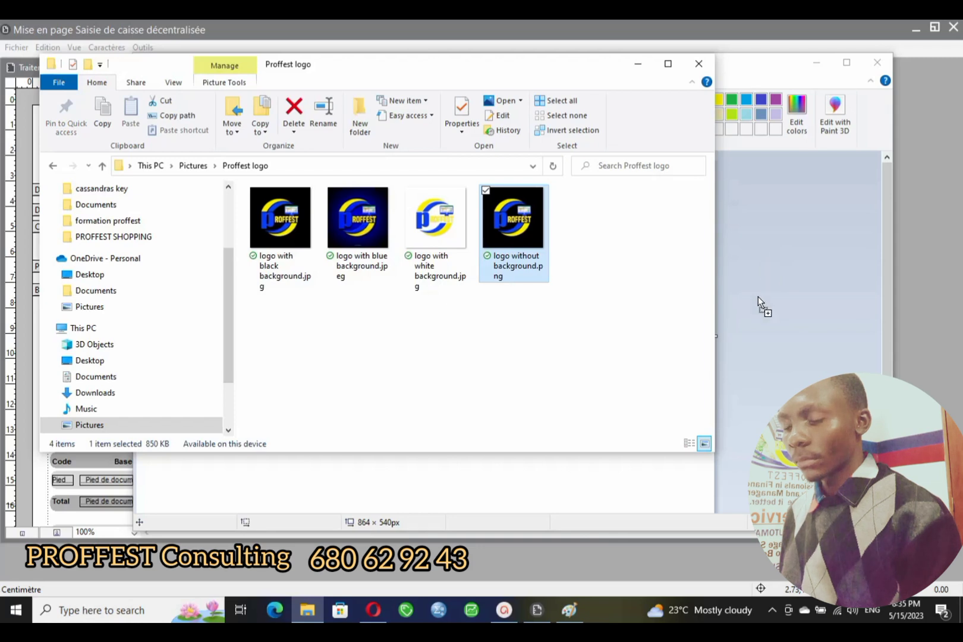
pyautogui.moveTo(757, 297)
pyautogui.mouseDown()
pyautogui.moveTo(565, 500)
pyautogui.moveTo(564, 489)
pyautogui.mouseUp()
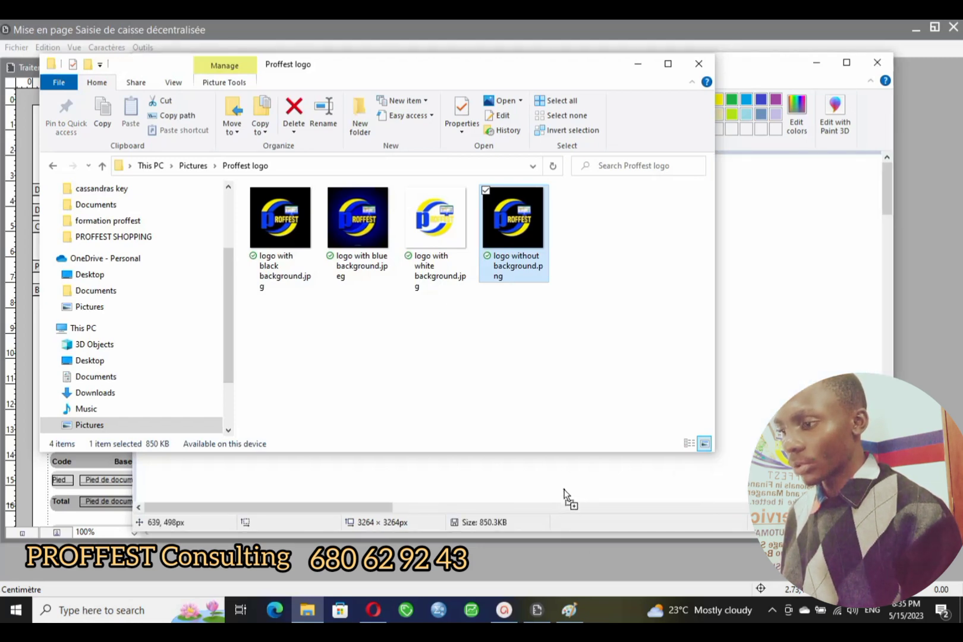
pyautogui.click(639, 66)
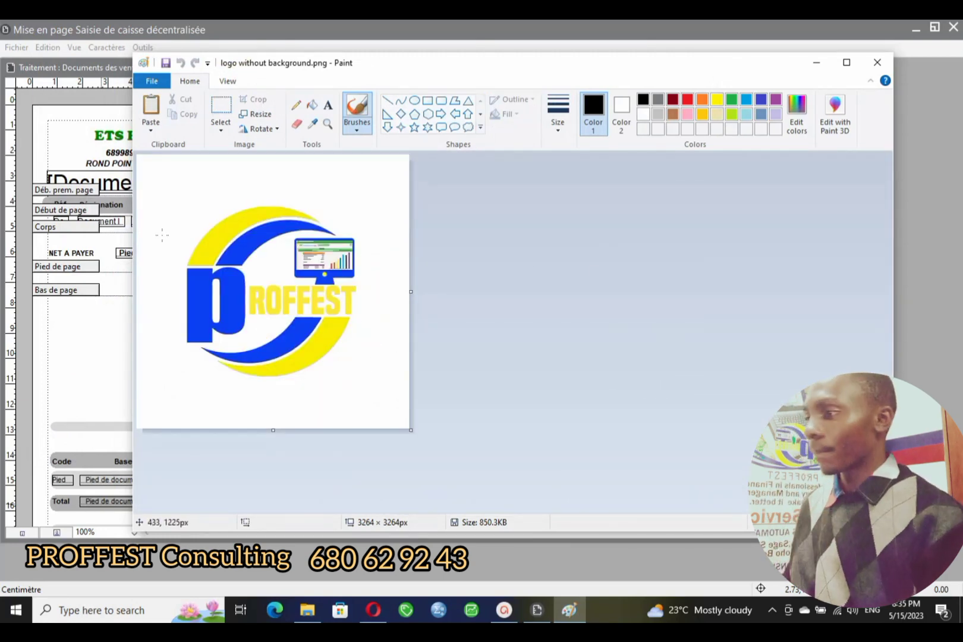
# - Choose 256 Color Bitmap as the save format for the logo
pyautogui.click(152, 81)
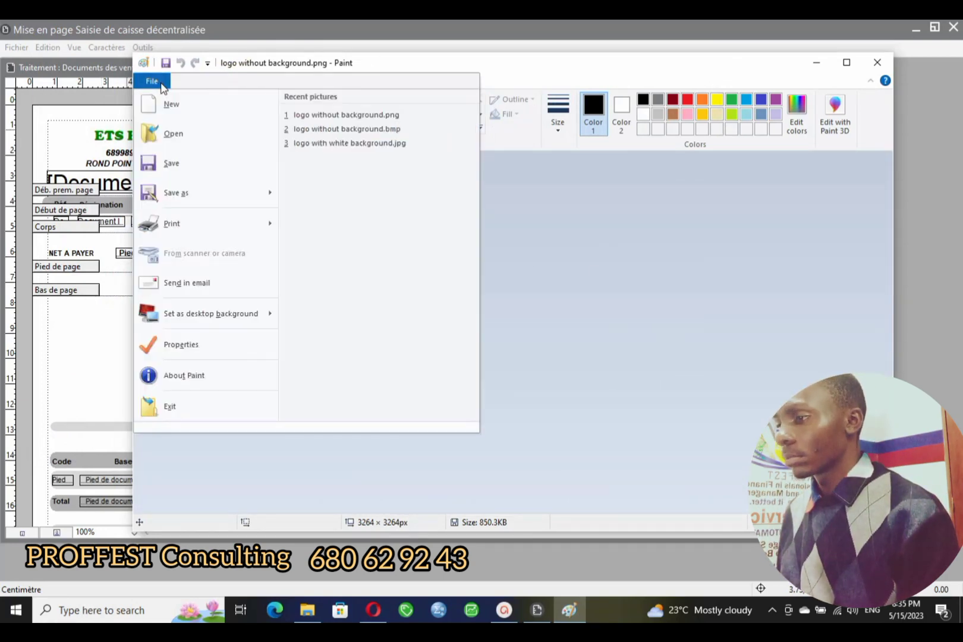
pyautogui.moveTo(187, 196)
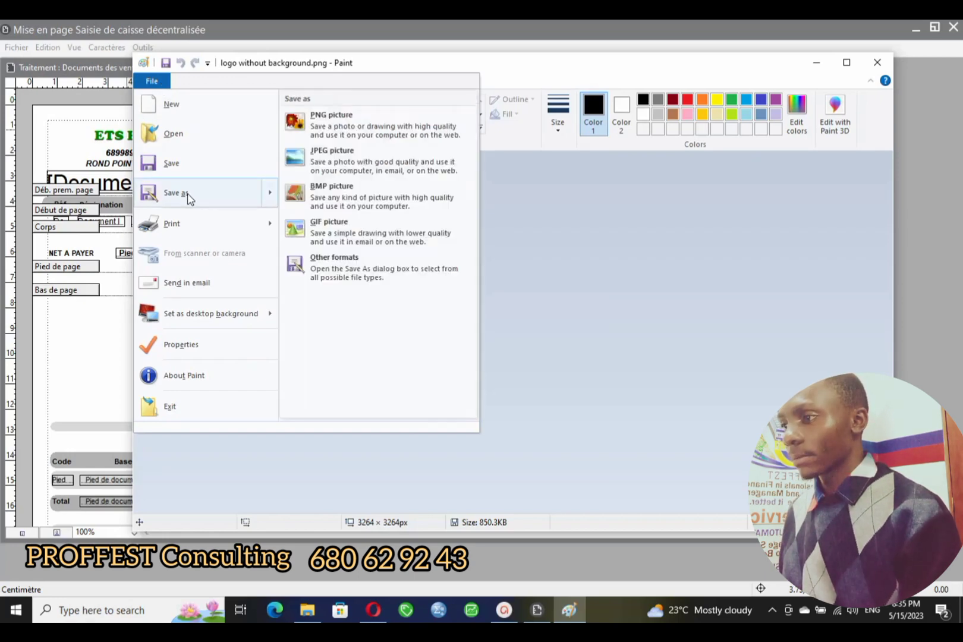
pyautogui.press('Escape')
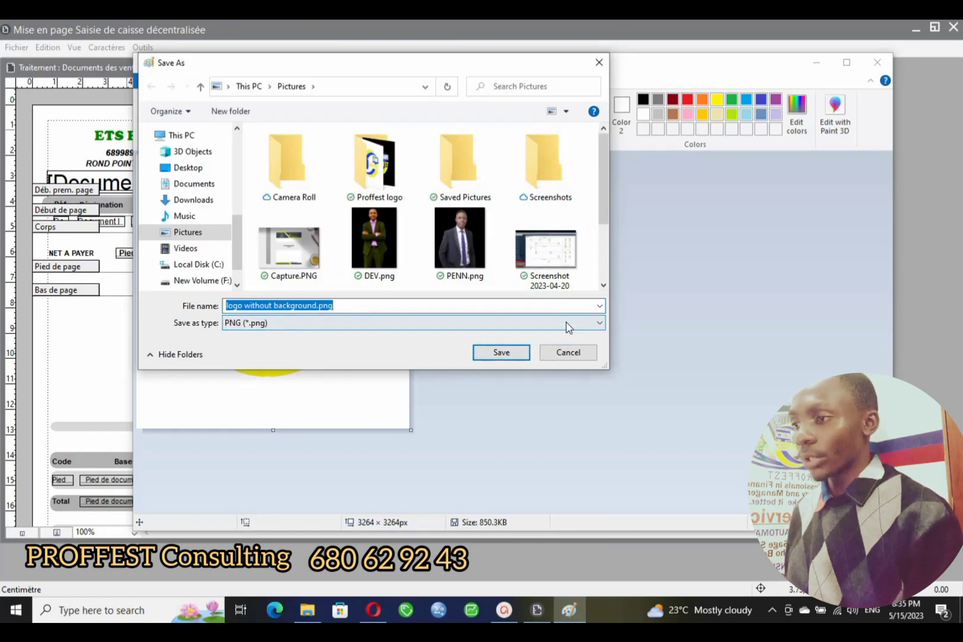
pyautogui.scroll(-3, 592, 230)
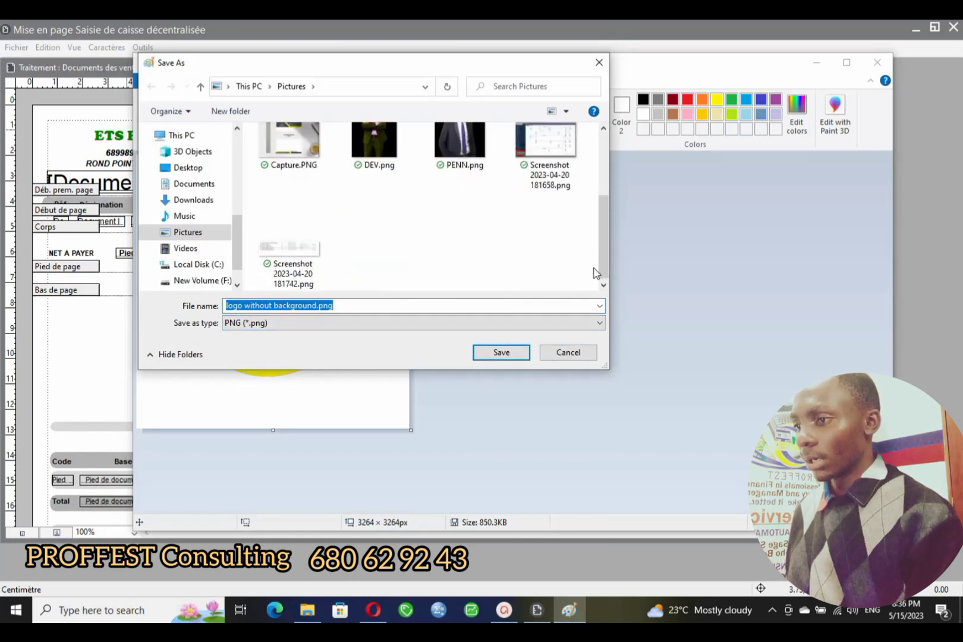
pyautogui.click(599, 323)
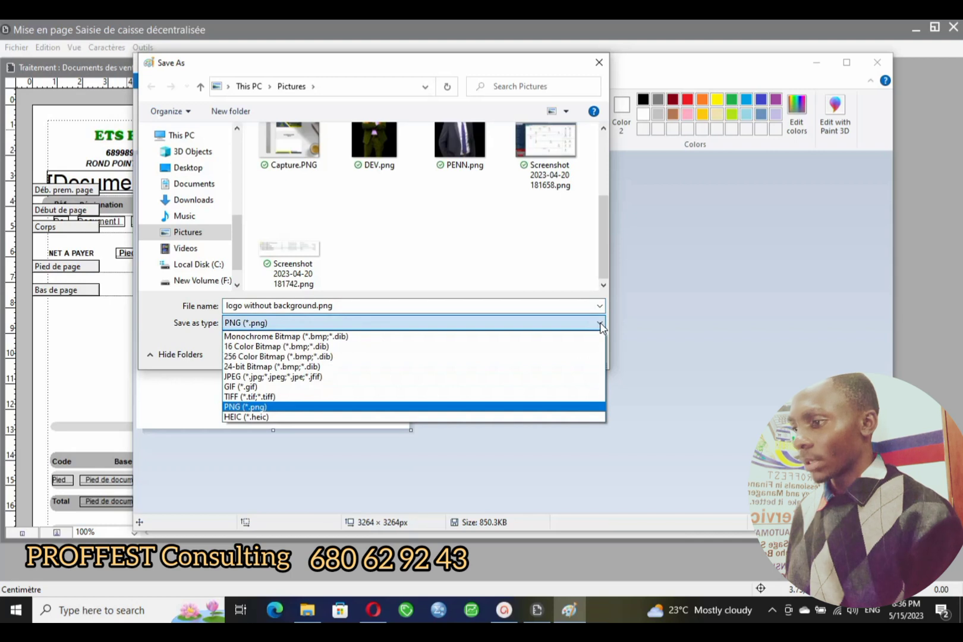
pyautogui.click(284, 357)
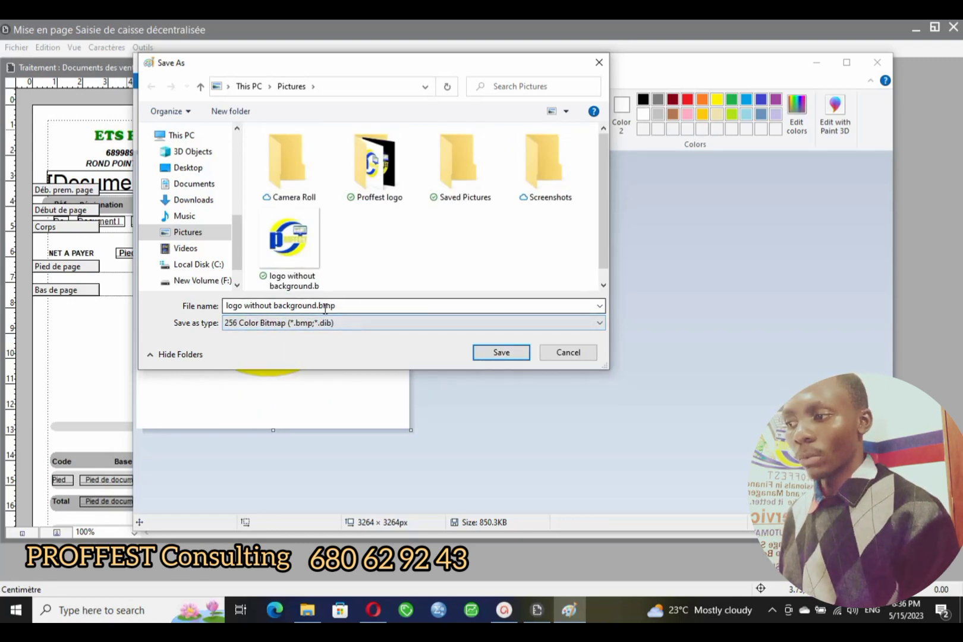
# - Save it as logo.bmp, accepting the transparency and colour quality warnings
pyautogui.click(344, 307)
pyautogui.click(386, 306)
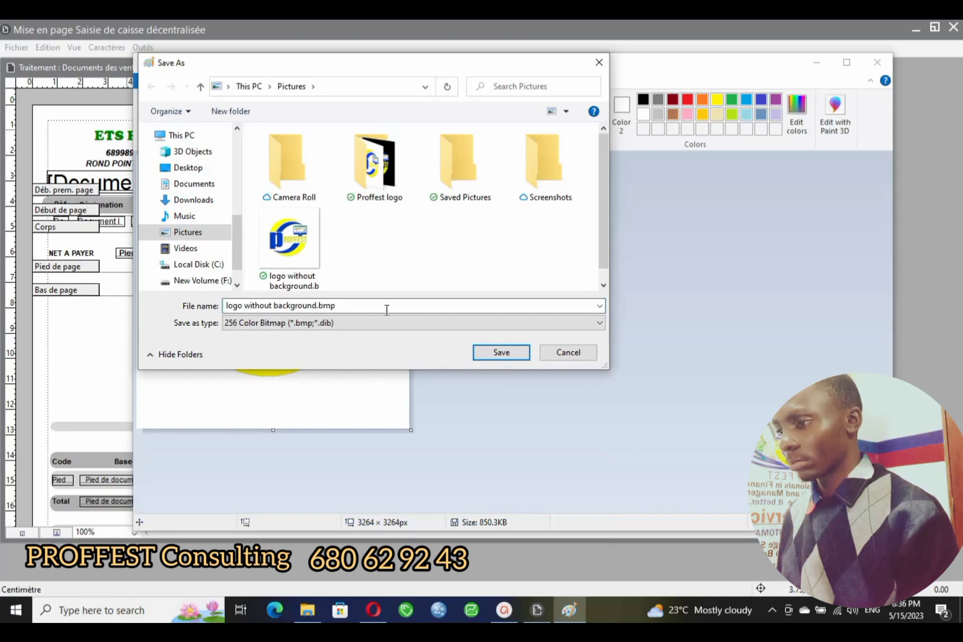
pyautogui.moveTo(348, 305); pyautogui.dragTo(255, 304)
pyautogui.press('BackSpace')
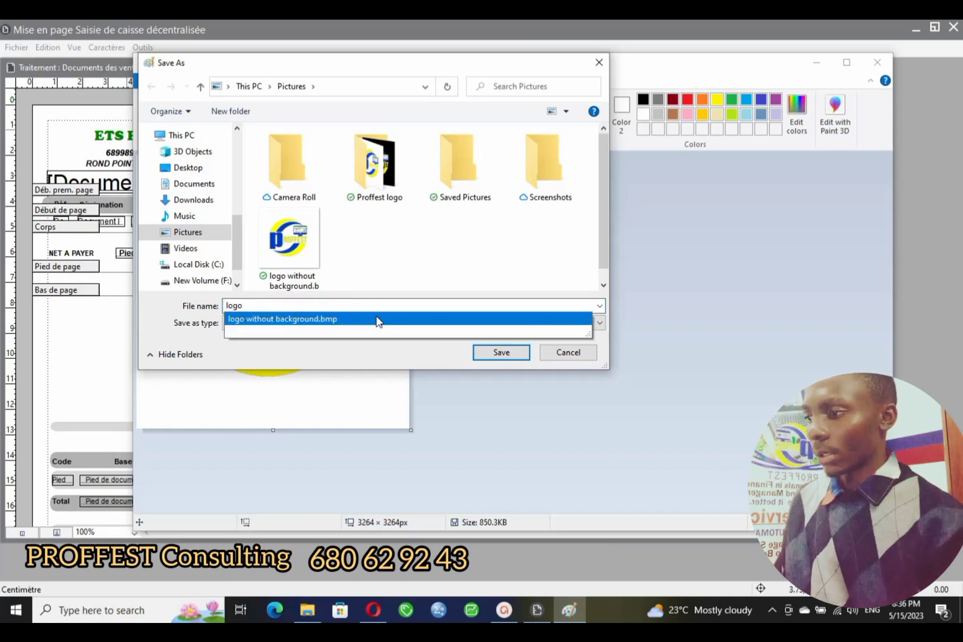
pyautogui.click(490, 303)
pyautogui.click(501, 353)
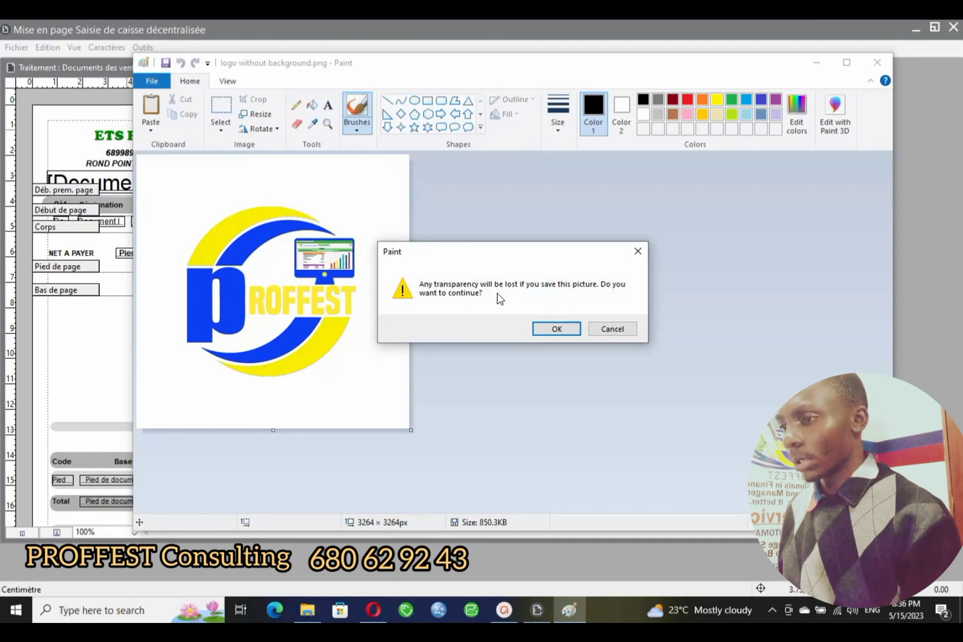
pyautogui.click(564, 330)
pyautogui.click(564, 330)
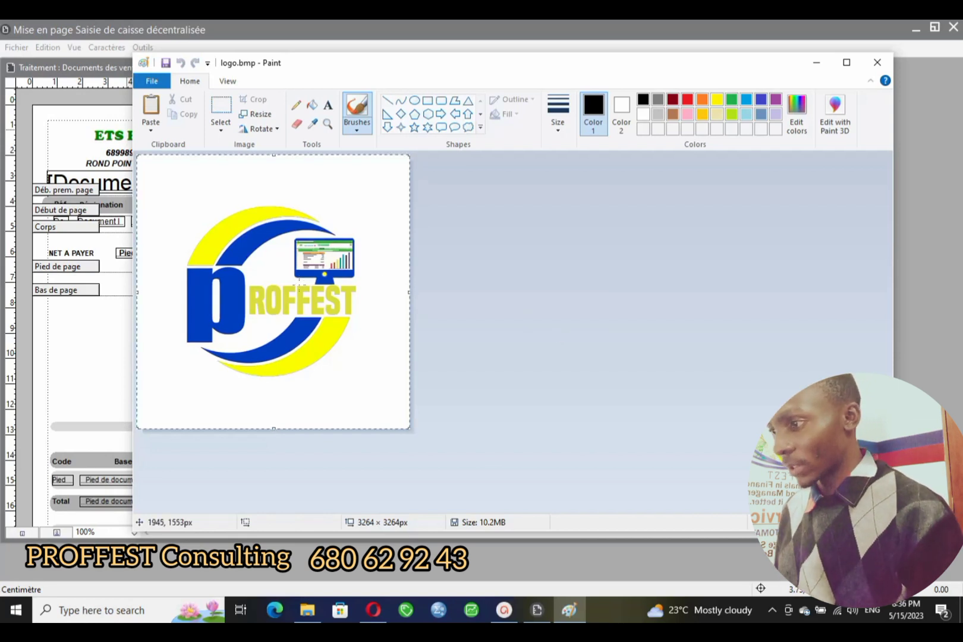
# - Select and copy the whole logo picture, then return to the invoice layout window
pyautogui.hotkey('ctrl', 'a')
pyautogui.rightClick(300, 286)
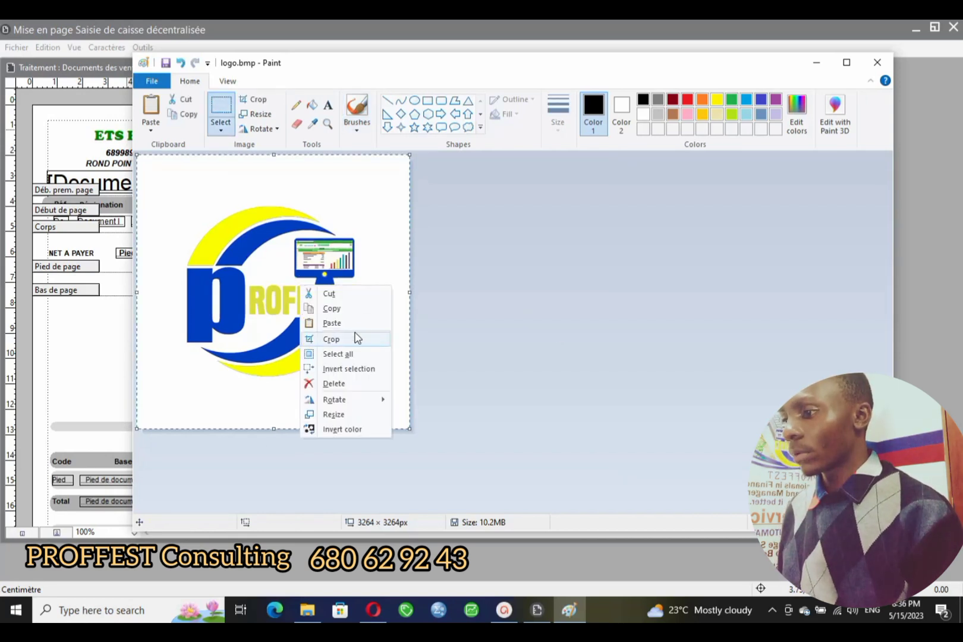
pyautogui.click(332, 309)
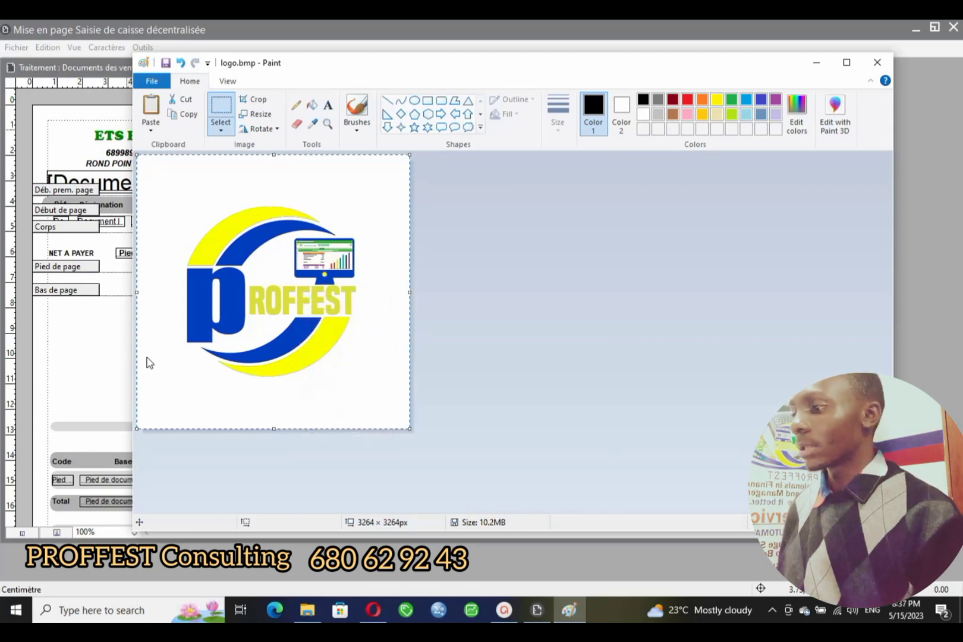
pyautogui.click(99, 343)
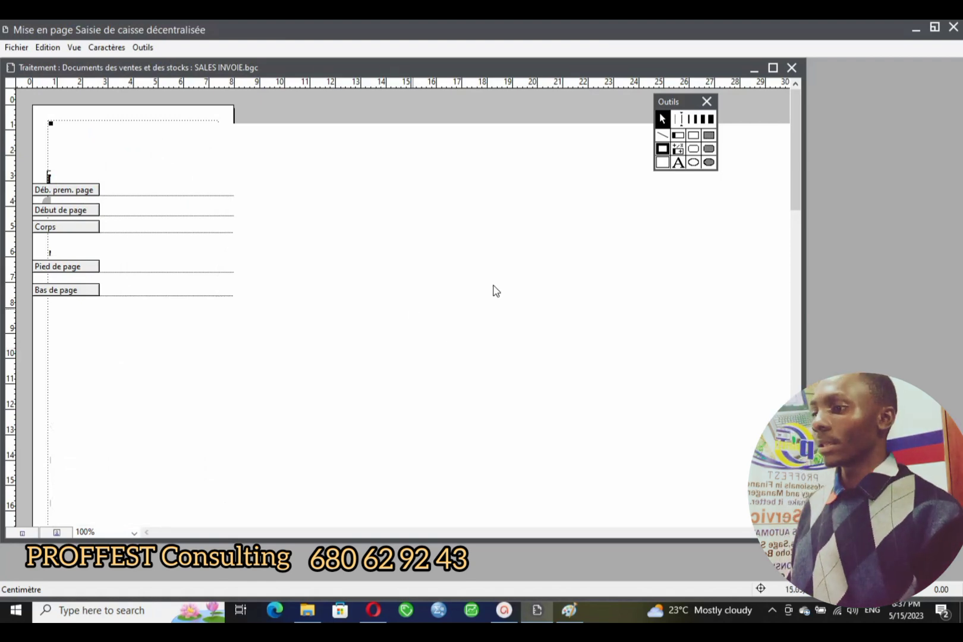
# - Locate the pasted PROFFEST logo and drag it right and down on the page
pyautogui.scroll(-2, 495, 290)
pyautogui.scroll(2, 495, 290)
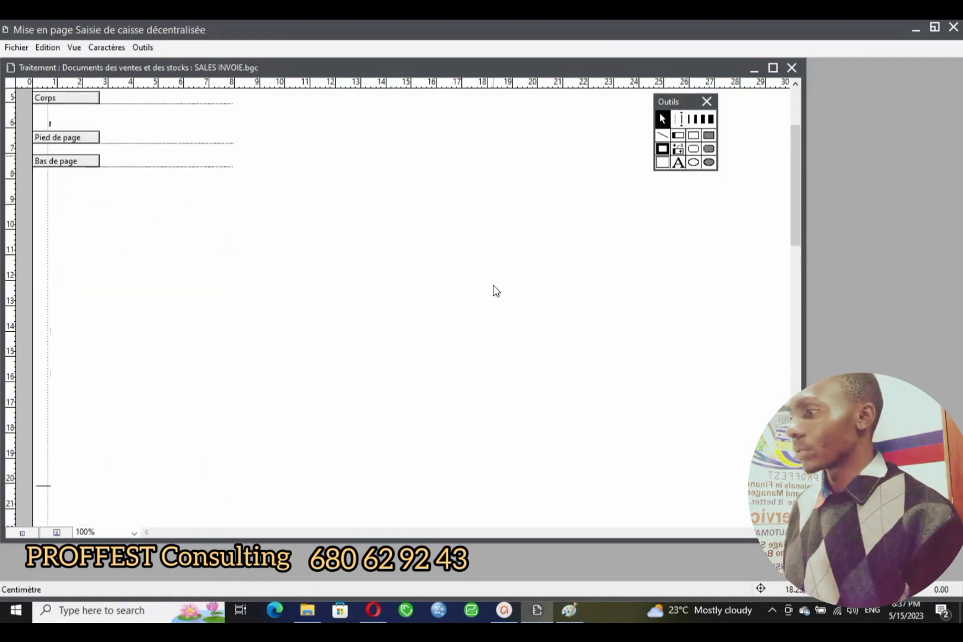
pyautogui.scroll(-15, 527, 149)
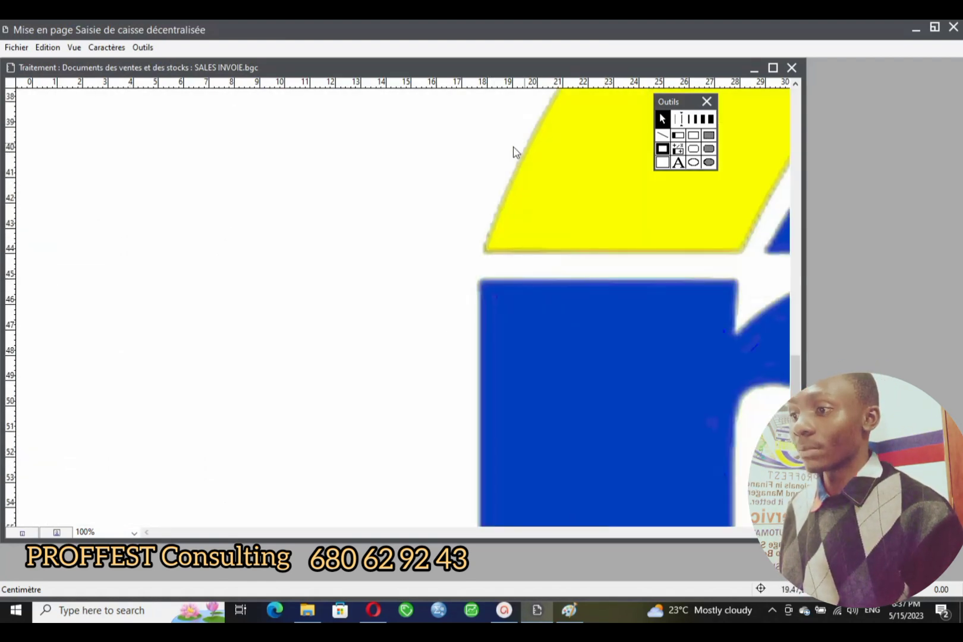
pyautogui.moveTo(515, 151); pyautogui.dragTo(595, 443)
pyautogui.scroll(12, 423, 315)
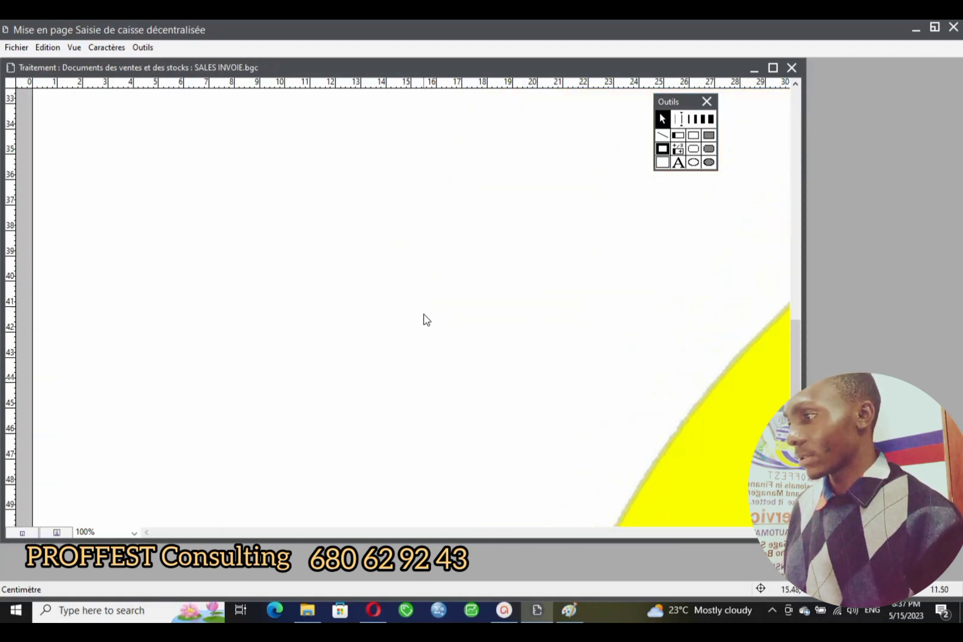
pyautogui.scroll(5, 425, 288)
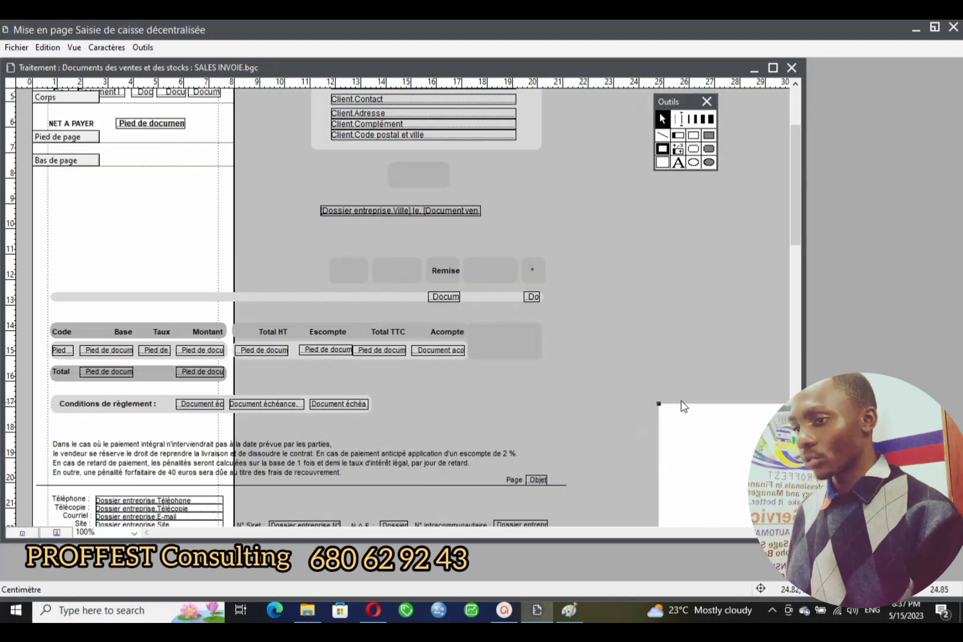
pyautogui.scroll(-20, 357, 243)
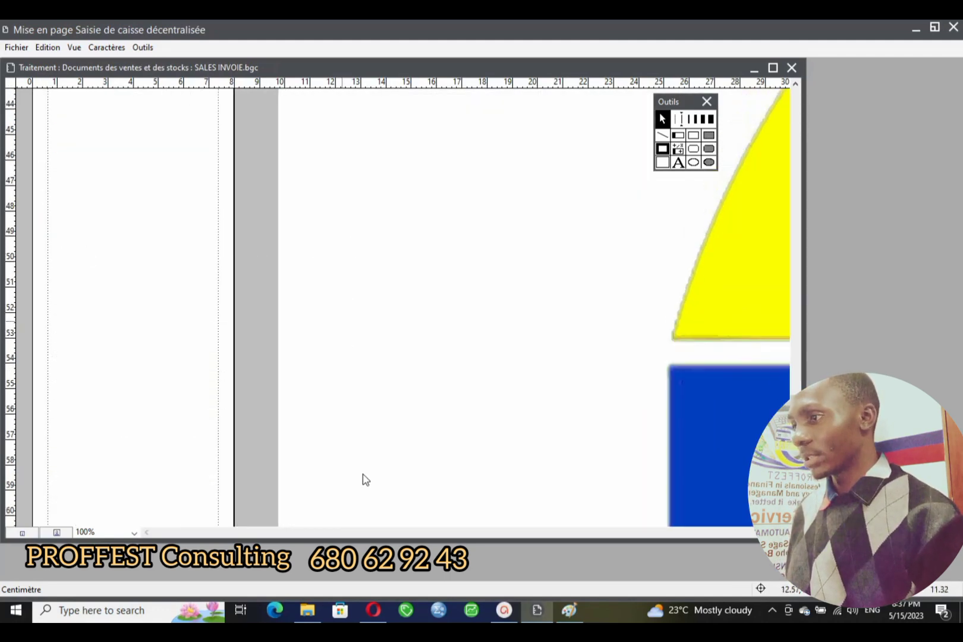
pyautogui.scroll(2, 260, 410)
pyautogui.scroll(15, 198, 253)
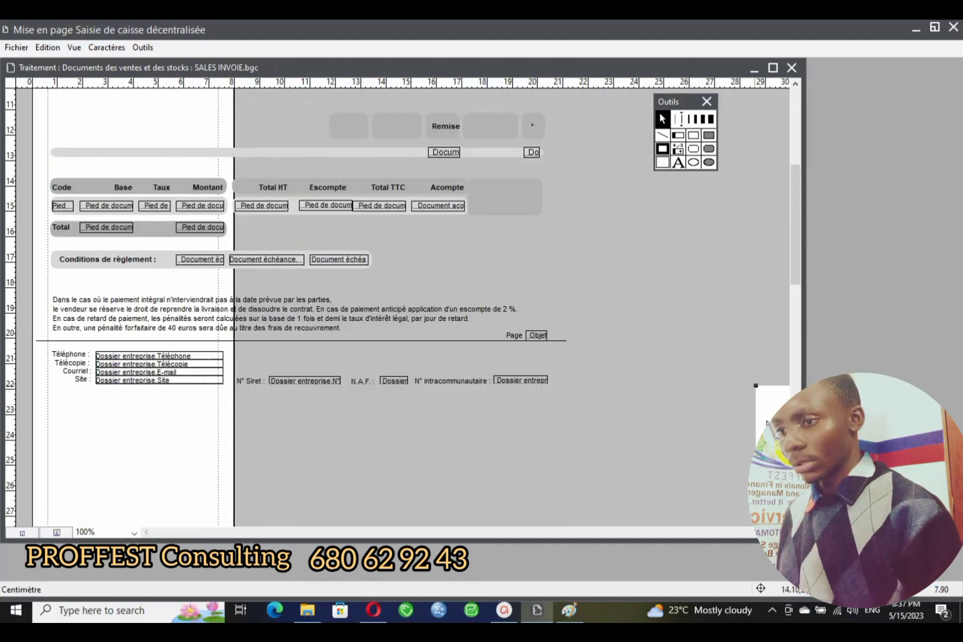
pyautogui.scroll(-14, 720, 415)
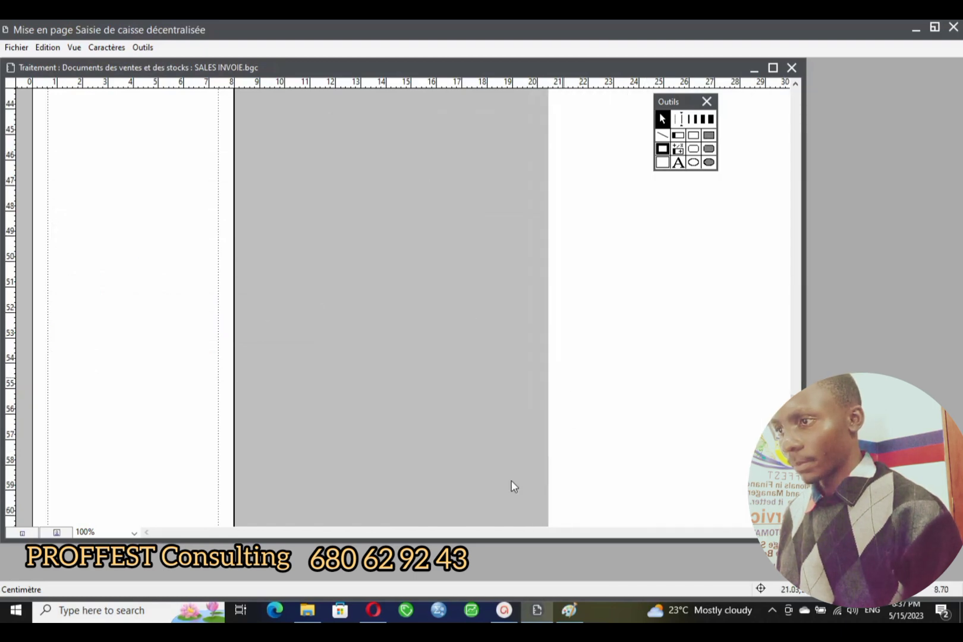
pyautogui.scroll(13, 608, 286)
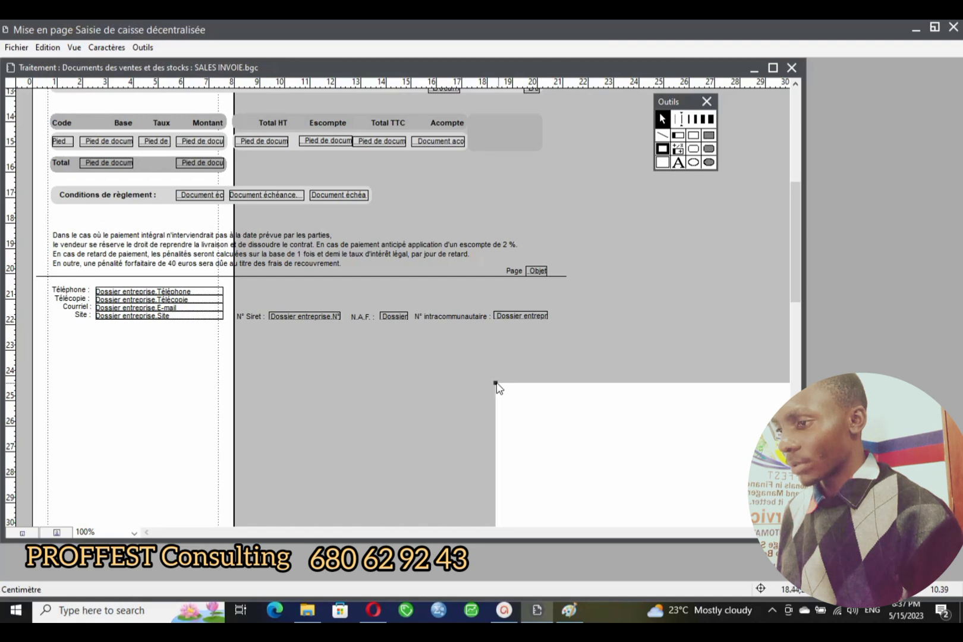
# - Move the logo about 10 cm to the right, then nudge it slightly left
pyautogui.moveTo(496, 383); pyautogui.dragTo(690, 463)
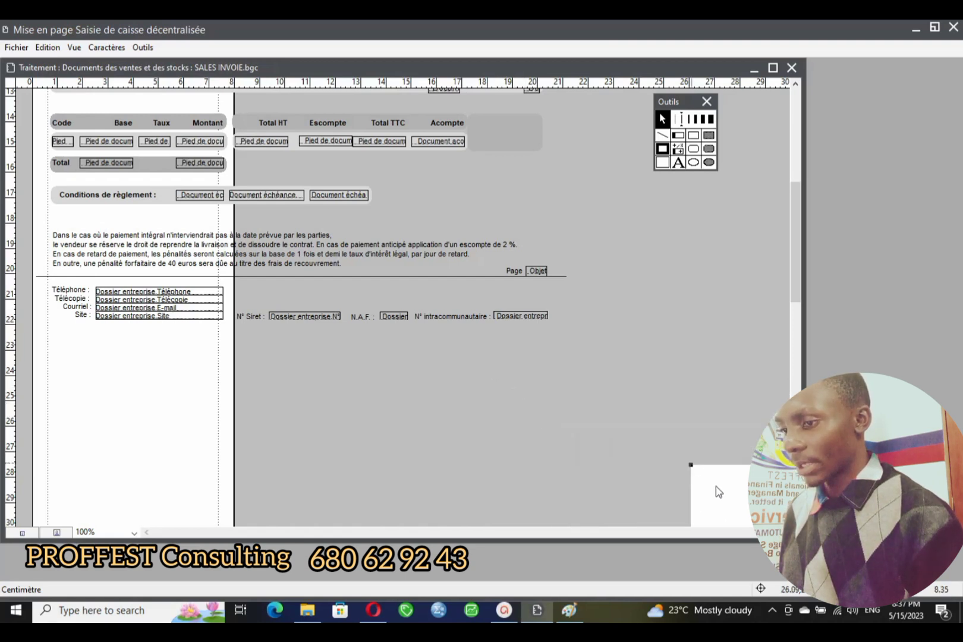
pyautogui.scroll(-13, 571, 378)
pyautogui.scroll(5, 535, 366)
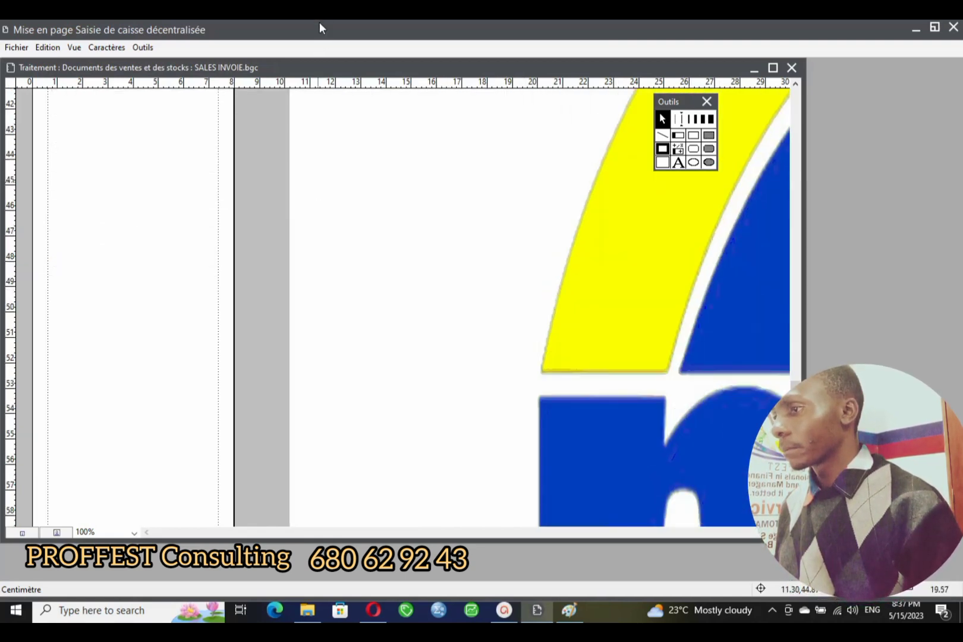
pyautogui.scroll(12, 351, 368)
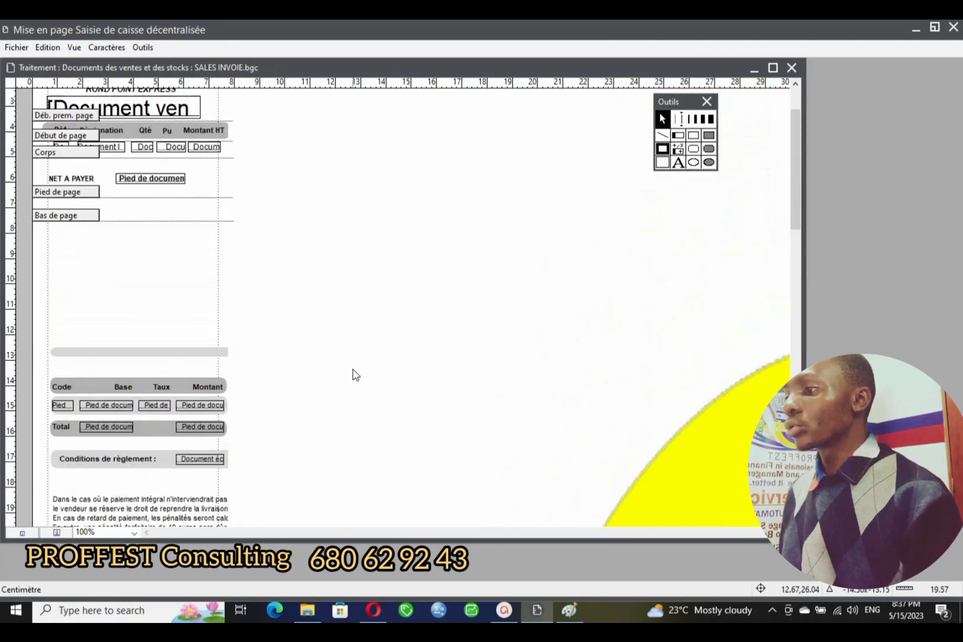
pyautogui.scroll(-10, 329, 223)
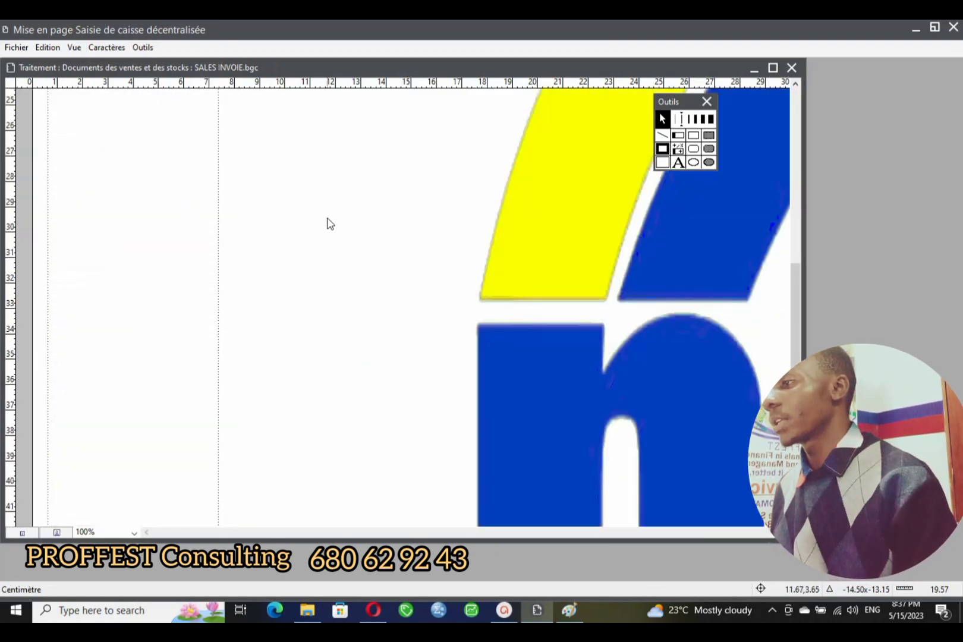
pyautogui.scroll(10, 328, 223)
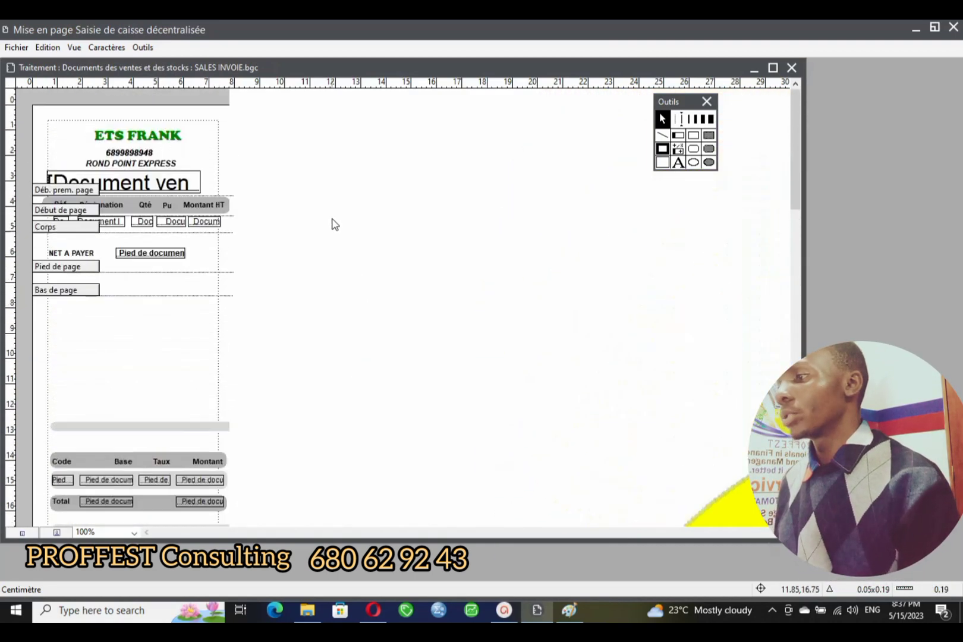
pyautogui.scroll(-10, 269, 163)
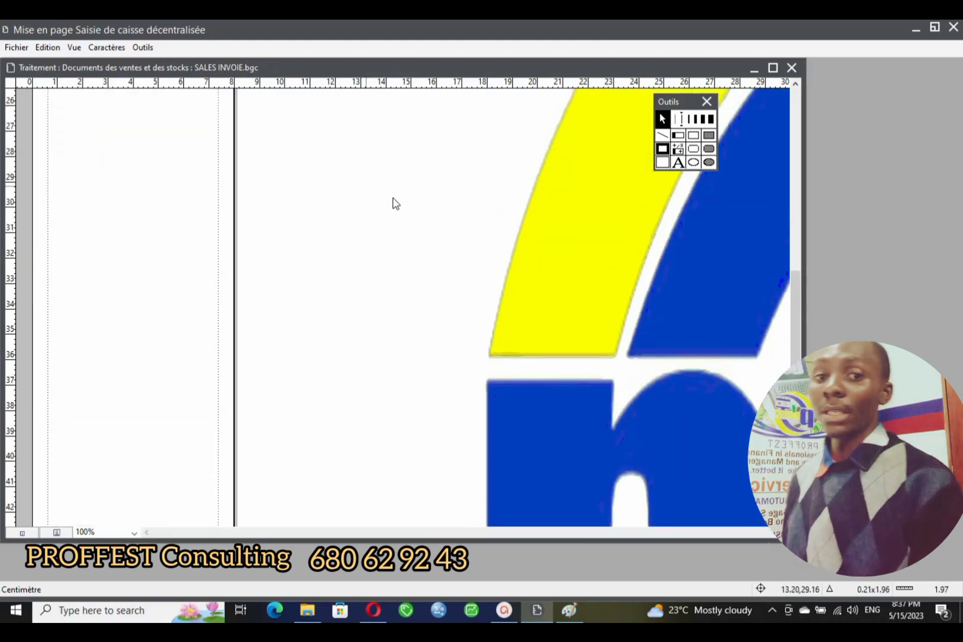
pyautogui.moveTo(425, 267); pyautogui.dragTo(688, 289)
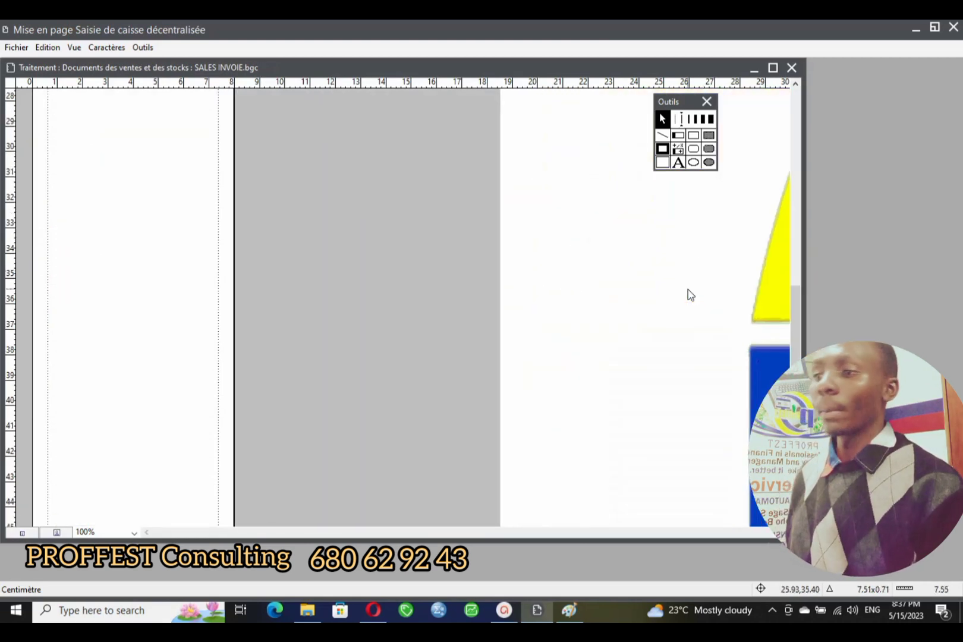
pyautogui.moveTo(727, 351); pyautogui.dragTo(716, 353)
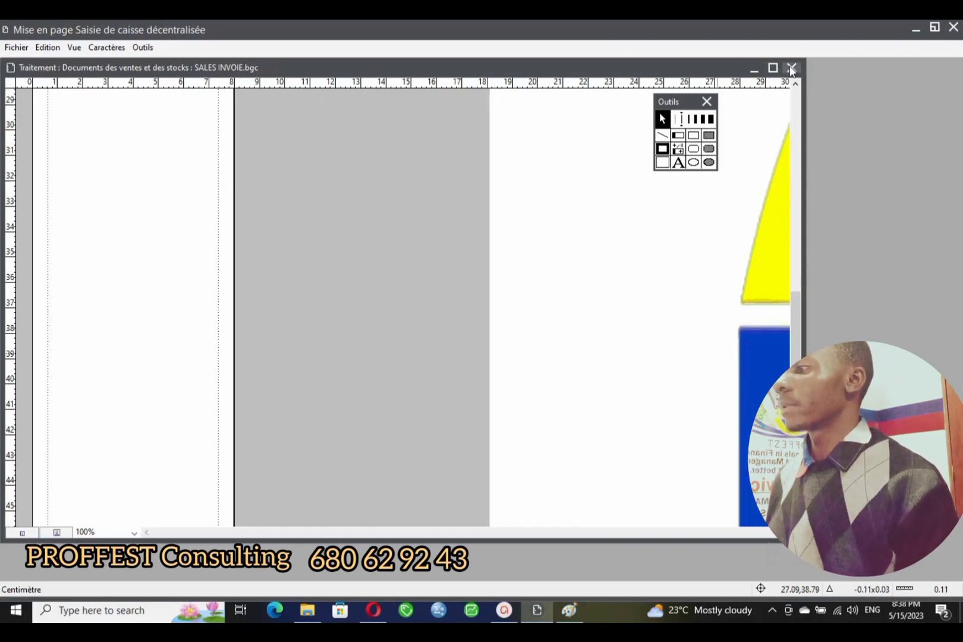